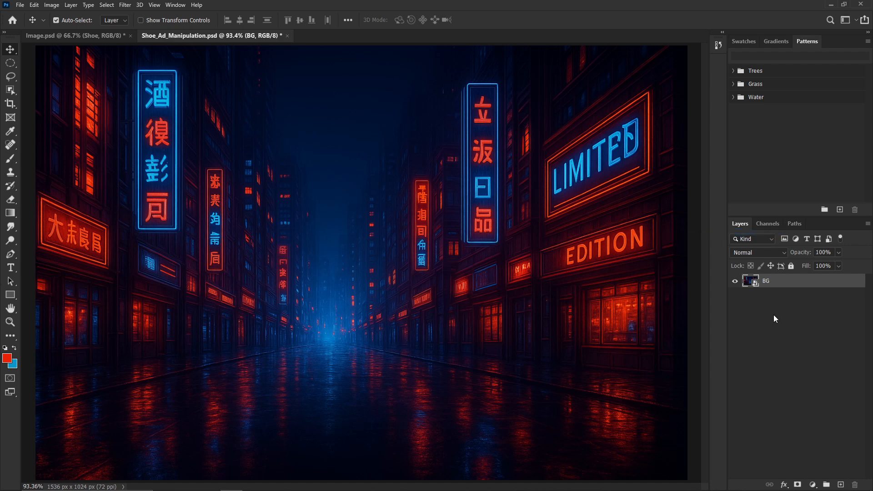
- Apply a Gaussian Blur with a 1.5-pixel radius to the BG layer, comparing the preview before accepting it
{"action": "left_click", "coordinate": [127, 4]}
{"action": "mouse_move", "coordinate": [149, 107]}
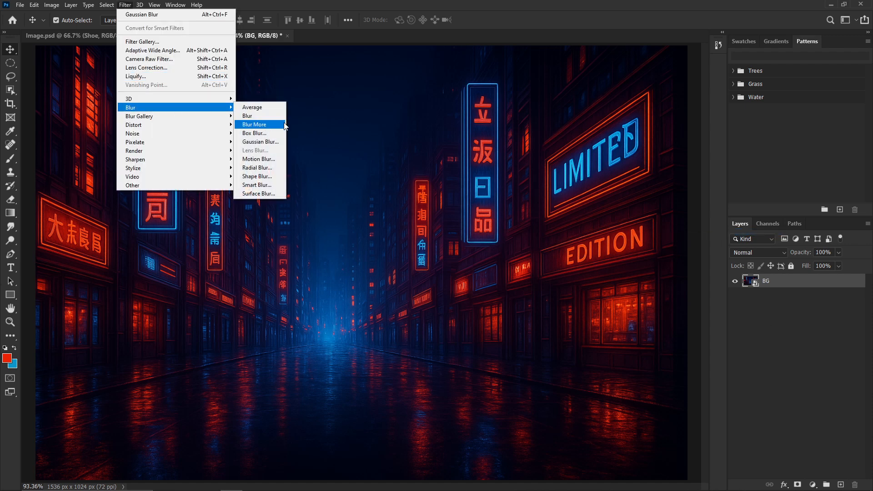
{"action": "left_click", "coordinate": [274, 142]}
{"action": "left_click_drag", "start_coordinate": [83, 309], "coordinate": [85, 312]}
{"action": "type", "text": "1.5"}
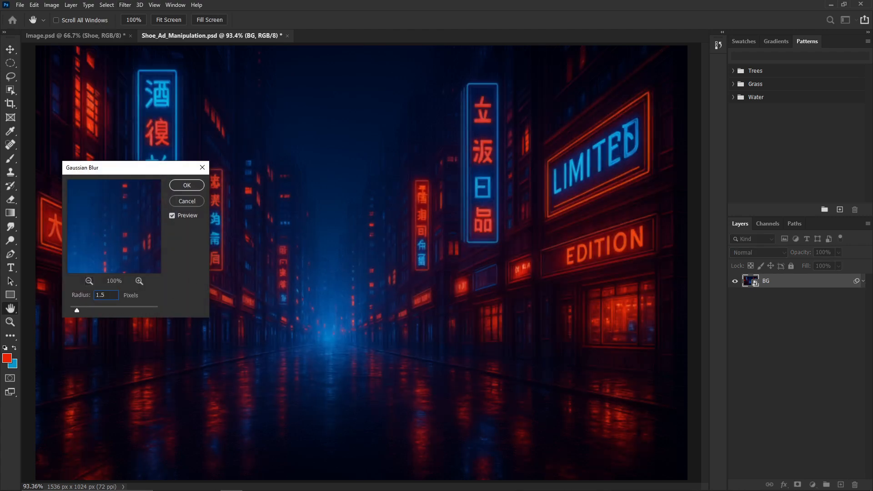
{"action": "left_click", "coordinate": [172, 215]}
{"action": "left_click", "coordinate": [172, 215]}
{"action": "left_click", "coordinate": [186, 185]}
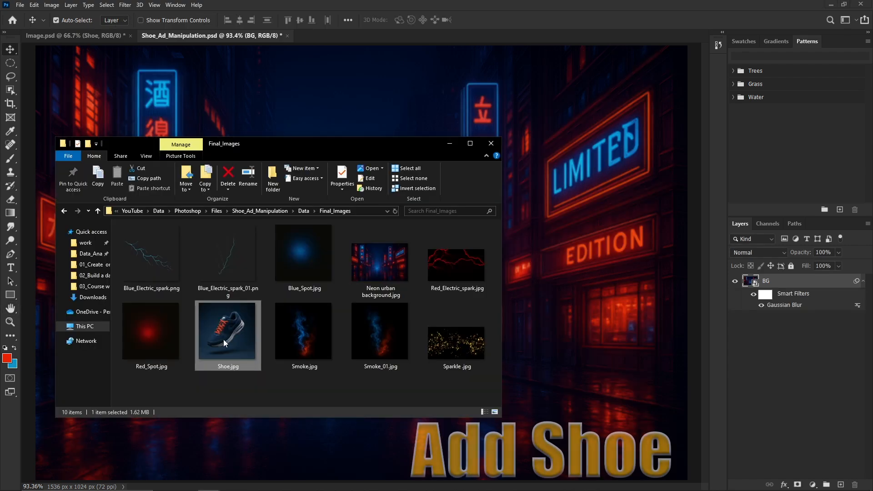
- Place Shoe.jpg from the Final_Images folder into the document above the BG layer
{"action": "left_click_drag", "start_coordinate": [223, 339], "coordinate": [563, 345]}
{"action": "key", "text": "Return"}
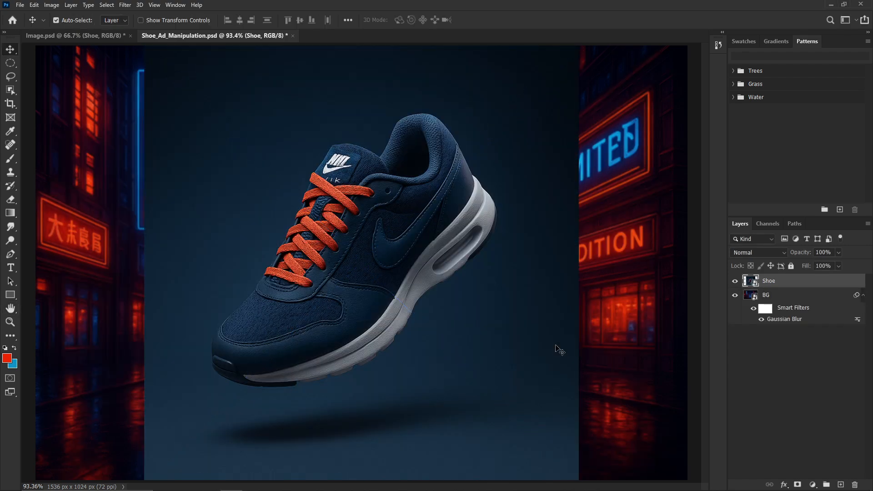
- Start a Pen tool path at the top of the heel's white midsole and trace around the shoe's rear edge
{"action": "left_click", "coordinate": [11, 258]}
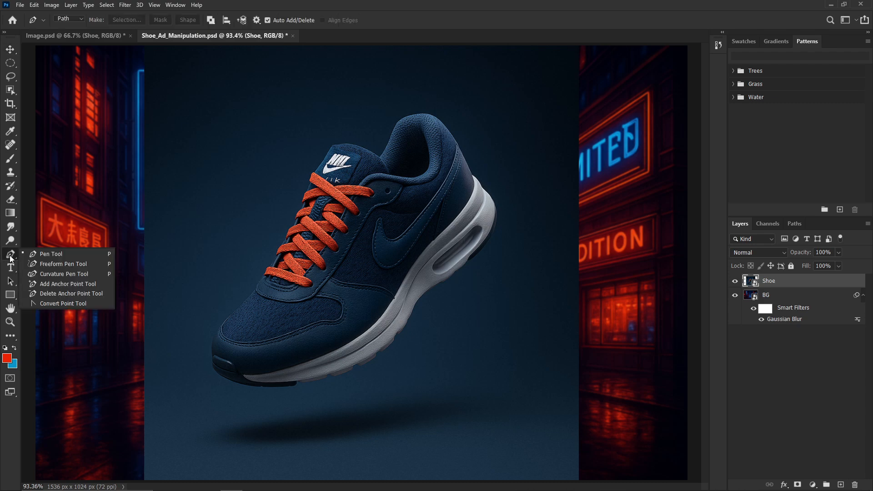
{"action": "left_click", "coordinate": [47, 253]}
{"action": "scroll", "coordinate": [223, 280], "scroll_direction": "up", "scroll_amount": 5}
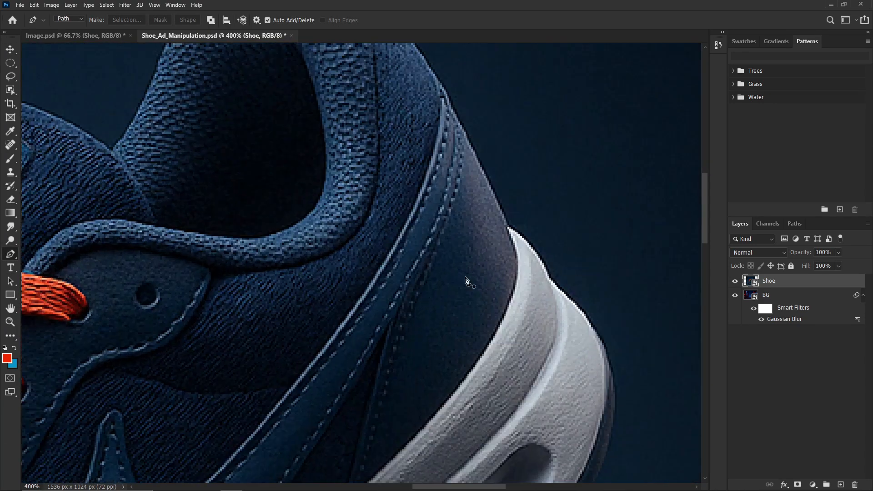
{"action": "left_click_drag", "start_coordinate": [547, 295], "coordinate": [458, 224]}
{"action": "scroll", "coordinate": [462, 210], "scroll_direction": "up", "scroll_amount": 1}
{"action": "left_click_drag", "start_coordinate": [484, 187], "coordinate": [487, 224]}
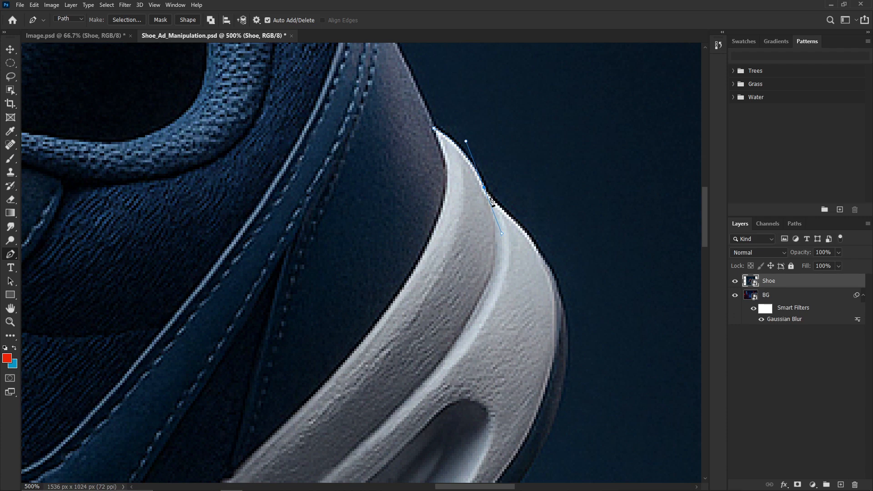
{"action": "left_click", "coordinate": [484, 187], "text": "alt"}
{"action": "scroll", "coordinate": [491, 182], "scroll_direction": "down", "scroll_amount": 1}
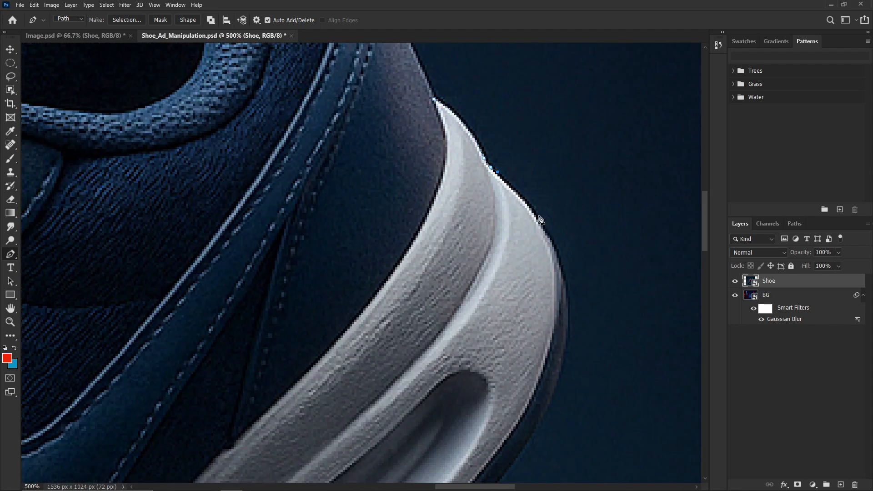
{"action": "scroll", "coordinate": [557, 216], "scroll_direction": "up", "scroll_amount": 3}
{"action": "left_click", "coordinate": [555, 213]}
{"action": "scroll", "coordinate": [491, 291], "scroll_direction": "down", "scroll_amount": 4}
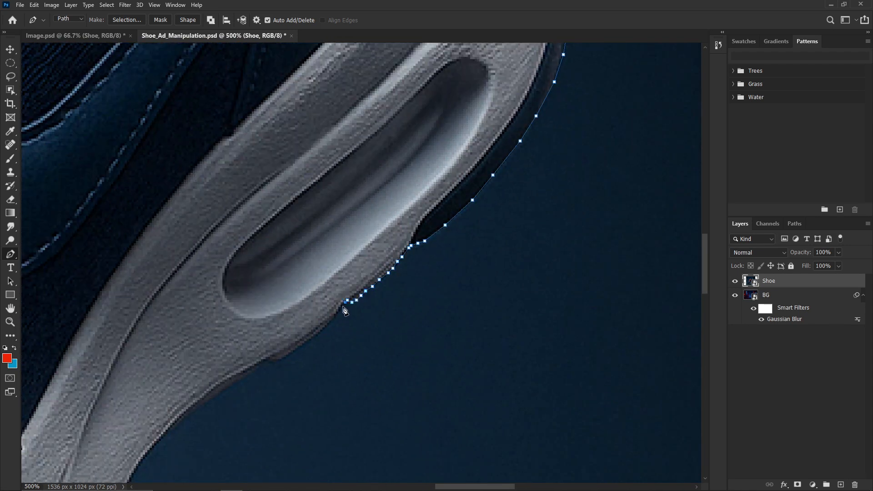
- Continue the Pen path along the underside of the sole, following each tread notch toward the toe
{"action": "scroll", "coordinate": [347, 308], "scroll_direction": "left", "scroll_amount": 5}
{"action": "left_click", "coordinate": [514, 224]}
{"action": "scroll", "coordinate": [491, 239], "scroll_direction": "down", "scroll_amount": 5}
{"action": "left_click", "coordinate": [365, 218]}
{"action": "scroll", "coordinate": [364, 219], "scroll_direction": "down", "scroll_amount": 2}
{"action": "left_click", "coordinate": [291, 256]}
{"action": "scroll", "coordinate": [291, 259], "scroll_direction": "down", "scroll_amount": 3}
{"action": "scroll", "coordinate": [291, 259], "scroll_direction": "left", "scroll_amount": 6}
{"action": "left_click", "coordinate": [536, 276]}
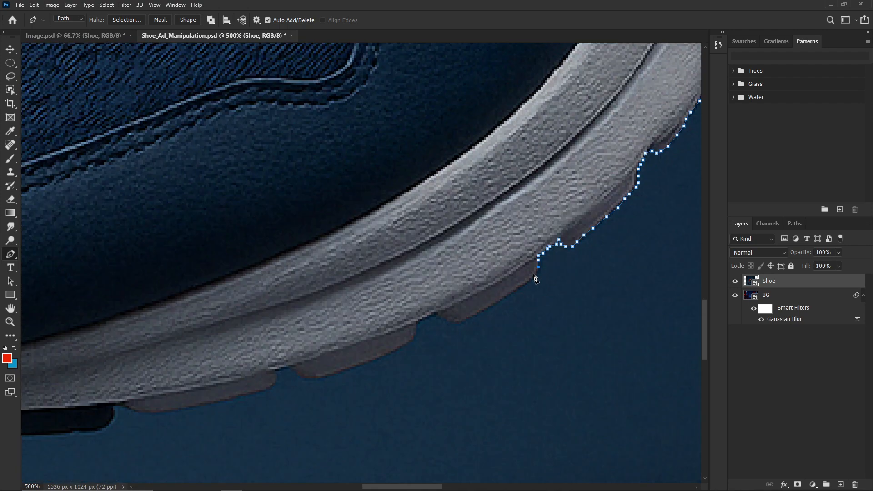
{"action": "scroll", "coordinate": [466, 318], "scroll_direction": "left", "scroll_amount": 3}
{"action": "left_click", "coordinate": [356, 322]}
{"action": "scroll", "coordinate": [277, 339], "scroll_direction": "left", "scroll_amount": 4}
{"action": "scroll", "coordinate": [400, 318], "scroll_direction": "left", "scroll_amount": 4}
{"action": "left_click", "coordinate": [517, 325]}
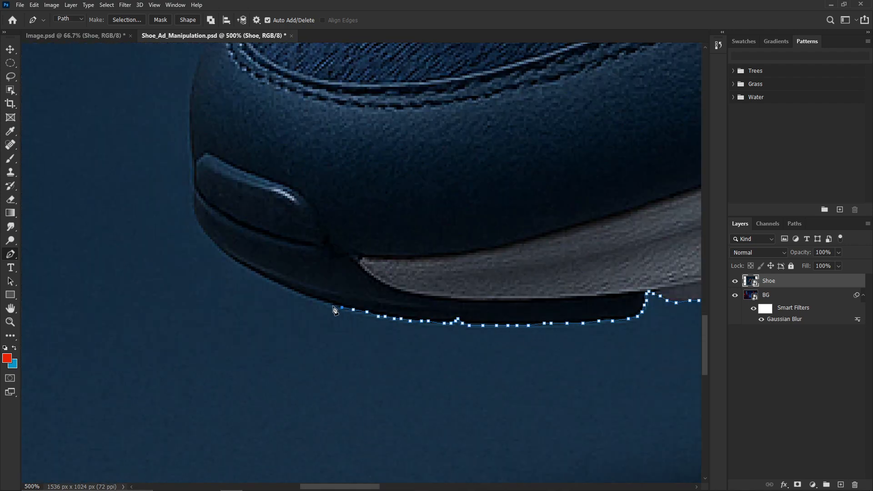
- Continue the Pen path around the toe and up the front edge of the shoe along the orange laces
{"action": "scroll", "coordinate": [197, 192], "scroll_direction": "up", "scroll_amount": 5}
{"action": "left_click", "coordinate": [372, 291]}
{"action": "scroll", "coordinate": [372, 300], "scroll_direction": "up", "scroll_amount": 5}
{"action": "left_click", "coordinate": [552, 343]}
{"action": "scroll", "coordinate": [551, 343], "scroll_direction": "right", "scroll_amount": 6}
{"action": "left_click", "coordinate": [323, 267]}
{"action": "scroll", "coordinate": [323, 267], "scroll_direction": "up", "scroll_amount": 5}
{"action": "left_click", "coordinate": [448, 368]}
{"action": "left_click", "coordinate": [462, 357]}
{"action": "scroll", "coordinate": [482, 350], "scroll_direction": "up", "scroll_amount": 4}
{"action": "left_click", "coordinate": [518, 355]}
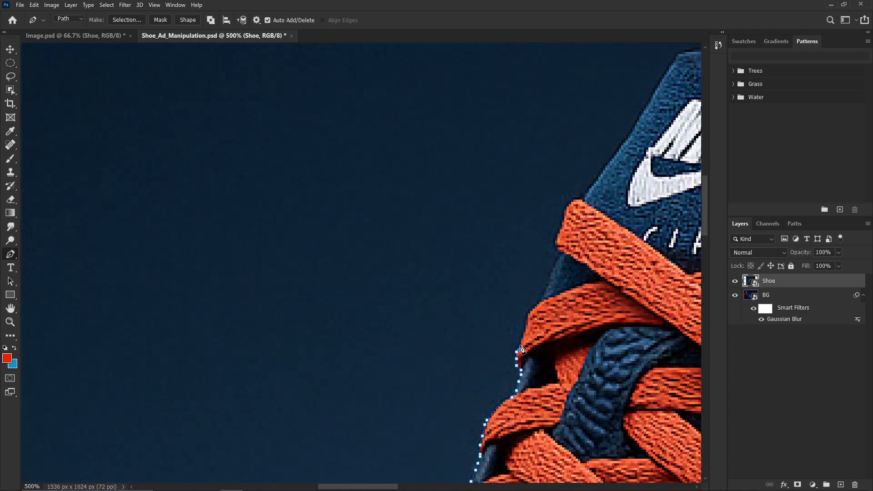
{"action": "left_click", "coordinate": [529, 315]}
- Continue the Pen path over the upper laces and tongue, and along the top of the ankle collar
{"action": "scroll", "coordinate": [541, 305], "scroll_direction": "up", "scroll_amount": 5}
{"action": "scroll", "coordinate": [557, 364], "scroll_direction": "right", "scroll_amount": 6}
{"action": "left_click", "coordinate": [287, 395]}
{"action": "scroll", "coordinate": [457, 242], "scroll_direction": "right", "scroll_amount": 6}
{"action": "left_click", "coordinate": [415, 255]}
{"action": "scroll", "coordinate": [421, 248], "scroll_direction": "up", "scroll_amount": 3}
{"action": "left_click", "coordinate": [441, 302]}
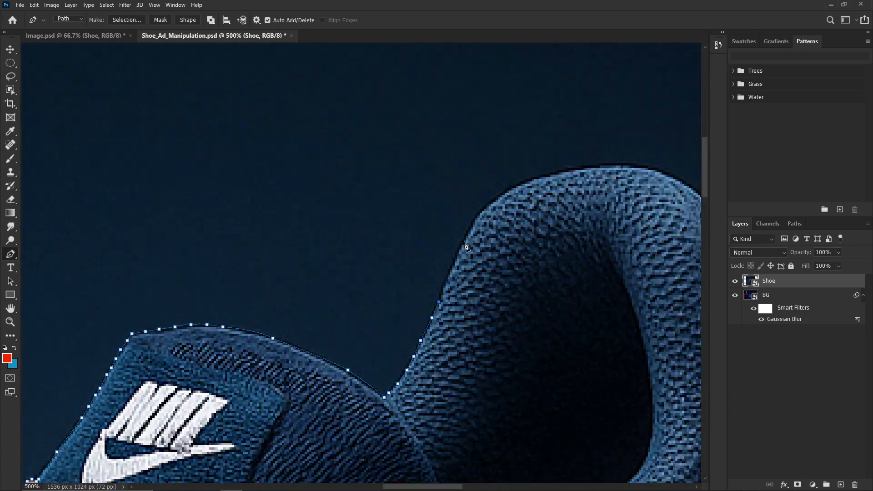
{"action": "scroll", "coordinate": [482, 209], "scroll_direction": "right", "scroll_amount": 6}
{"action": "left_click", "coordinate": [409, 166]}
- Trace the Pen path down the back of the heel and close it at its starting anchor point
{"action": "scroll", "coordinate": [511, 204], "scroll_direction": "down", "scroll_amount": 4}
{"action": "left_click", "coordinate": [422, 171]}
{"action": "scroll", "coordinate": [428, 196], "scroll_direction": "down", "scroll_amount": 4}
{"action": "left_click", "coordinate": [424, 96]}
{"action": "left_click", "coordinate": [431, 109]}
{"action": "left_click", "coordinate": [440, 127]}
{"action": "left_click", "coordinate": [452, 154]}
{"action": "left_click", "coordinate": [463, 177]}
{"action": "left_click", "coordinate": [475, 200]}
{"action": "left_click", "coordinate": [481, 216]}
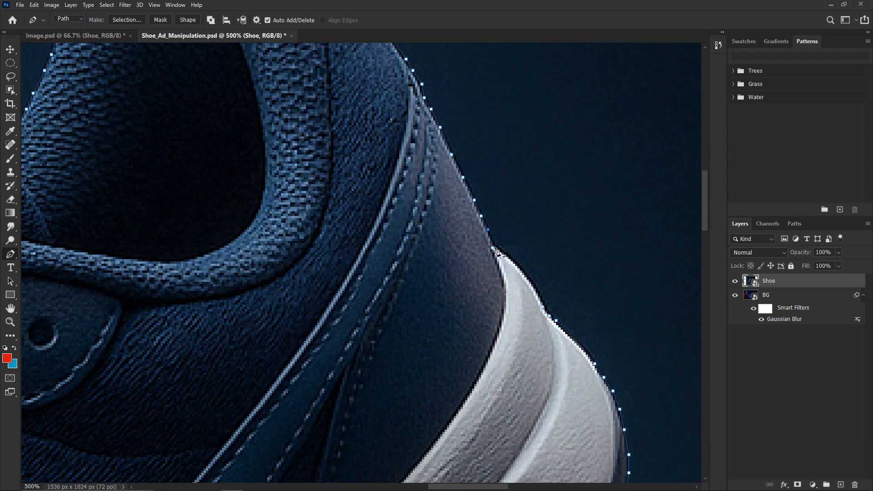
{"action": "left_click", "coordinate": [501, 255]}
- Convert the shoe path to a selection and add a layer mask that isolates the shoe from its backdrop
{"action": "key", "text": "ctrl+0"}
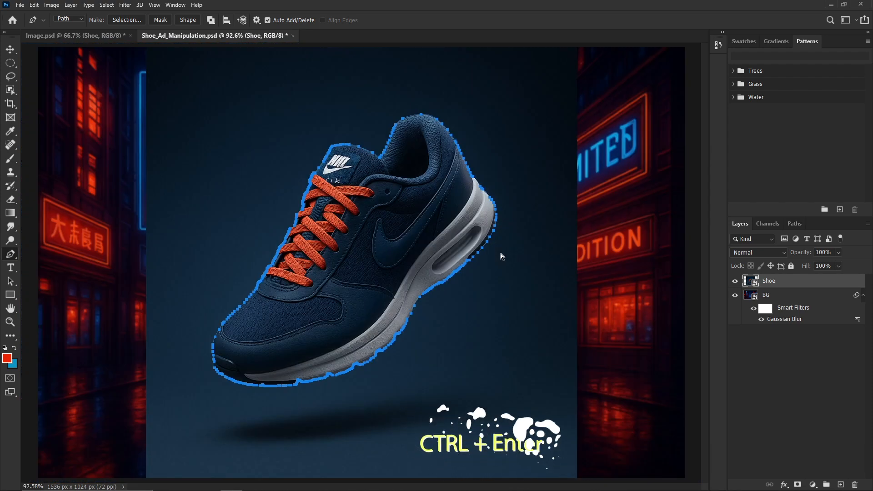
{"action": "key", "text": "ctrl+Return"}
{"action": "key", "text": "v"}
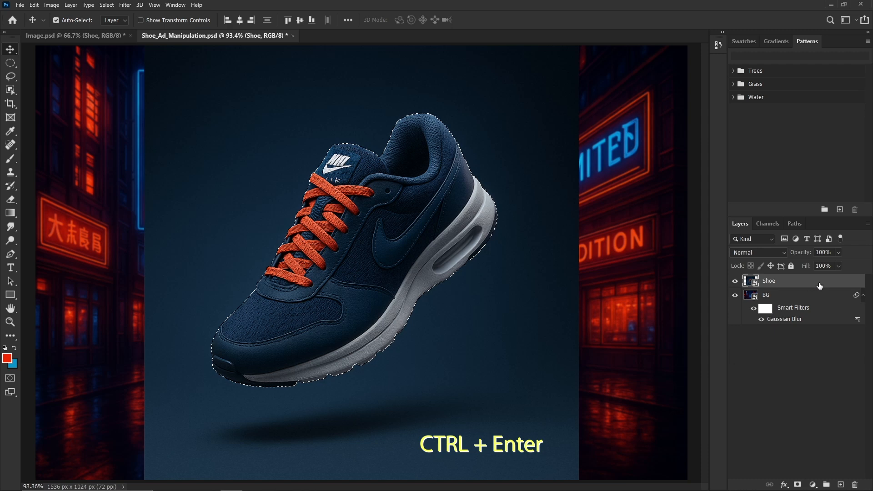
{"action": "left_click", "coordinate": [797, 484]}
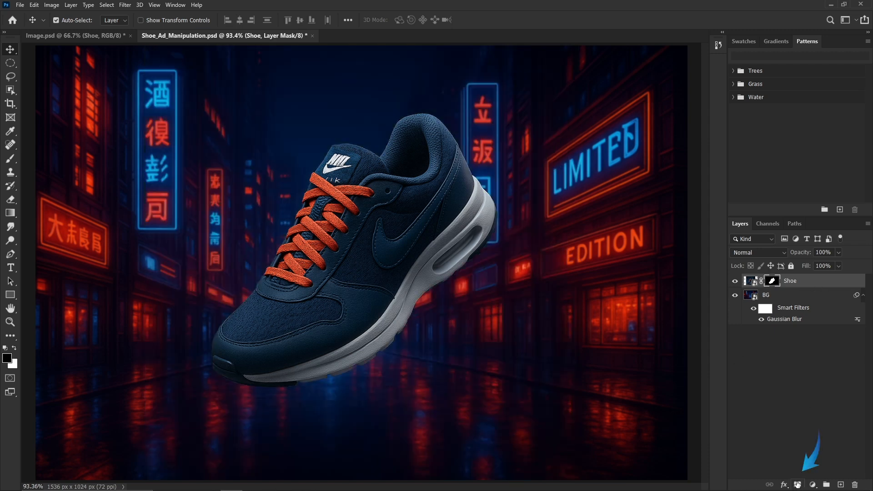
- Use Free Transform to nudge the masked shoe slightly upward on the canvas
{"action": "key", "text": "ctrl+t"}
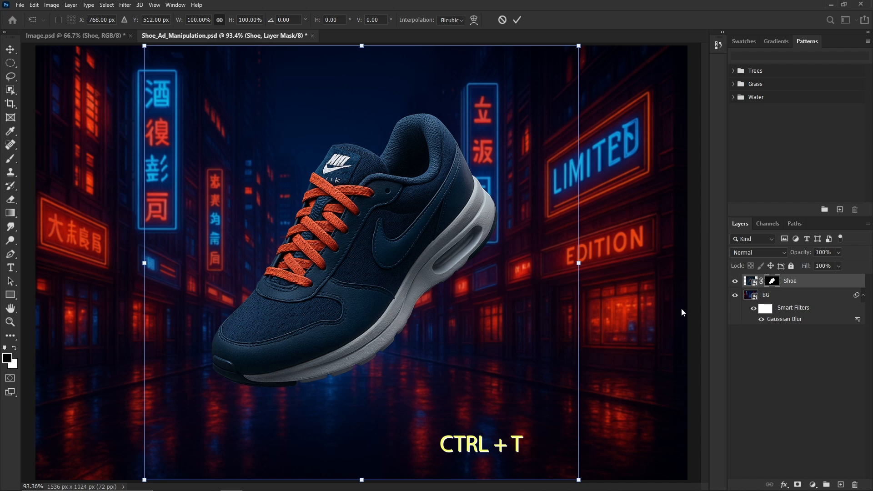
{"action": "key", "text": "ctrl+minus"}
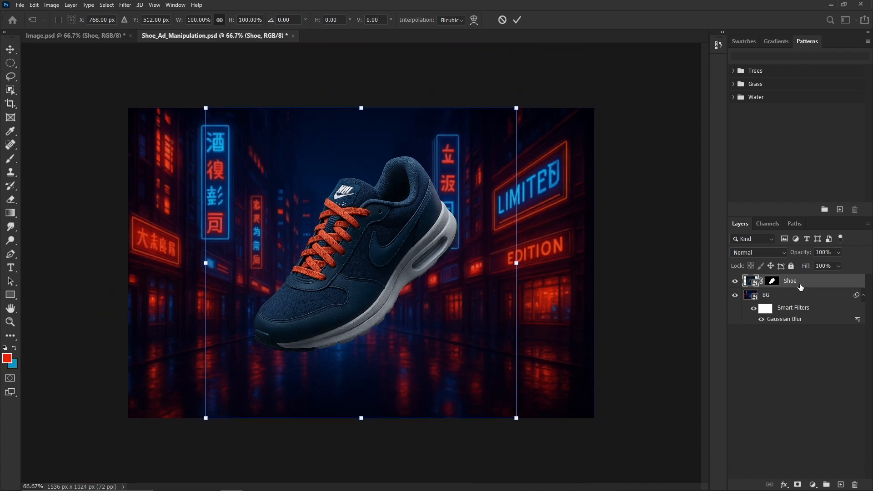
{"action": "key", "text": "Up"}
{"action": "key", "text": "Up"}
{"action": "key", "text": "Up"}
{"action": "key", "text": "Up"}
{"action": "key", "text": "Up"}
{"action": "key", "text": "Up"}
{"action": "key", "text": "Up"}
{"action": "key", "text": "Up"}
{"action": "key", "text": "Up"}
{"action": "key", "text": "Up"}
{"action": "key", "text": "Up"}
{"action": "key", "text": "Up"}
{"action": "key", "text": "Up"}
{"action": "key", "text": "Up"}
{"action": "key", "text": "Up"}
{"action": "key", "text": "Up"}
{"action": "key", "text": "Up"}
{"action": "key", "text": "Return"}
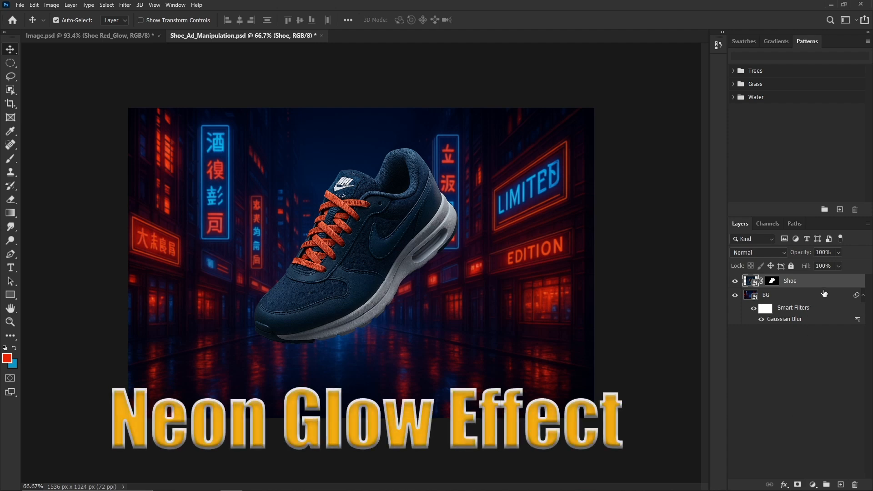
- Duplicate the Shoe layer, place the copy below the original and rename it Shoe_Glow
{"action": "key", "text": "ctrl+j"}
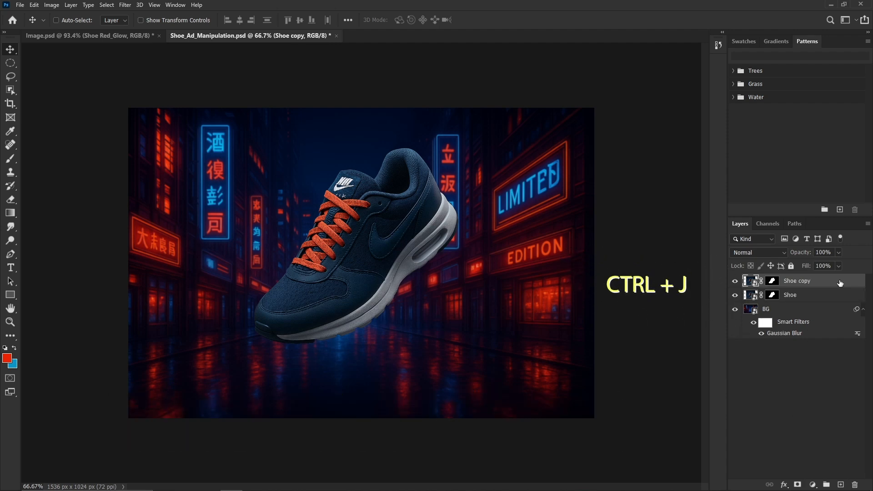
{"action": "left_click_drag", "start_coordinate": [821, 284], "coordinate": [817, 300]}
{"action": "double_click", "coordinate": [805, 298]}
{"action": "type", "text": "Shoe"}
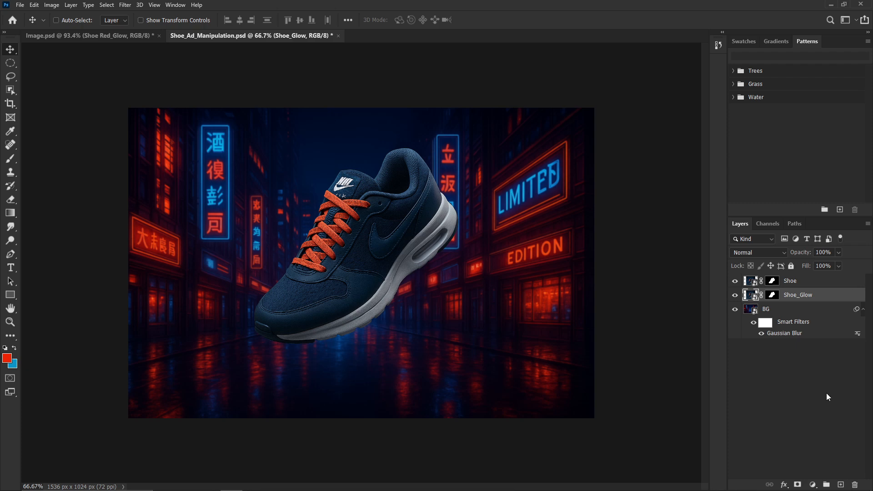
- Add an Outer Glow to the Shoe_Glow layer with colour 125cb7 and a size of 32 px
{"action": "key", "text": "ctrl+0"}
{"action": "double_click", "coordinate": [844, 296]}
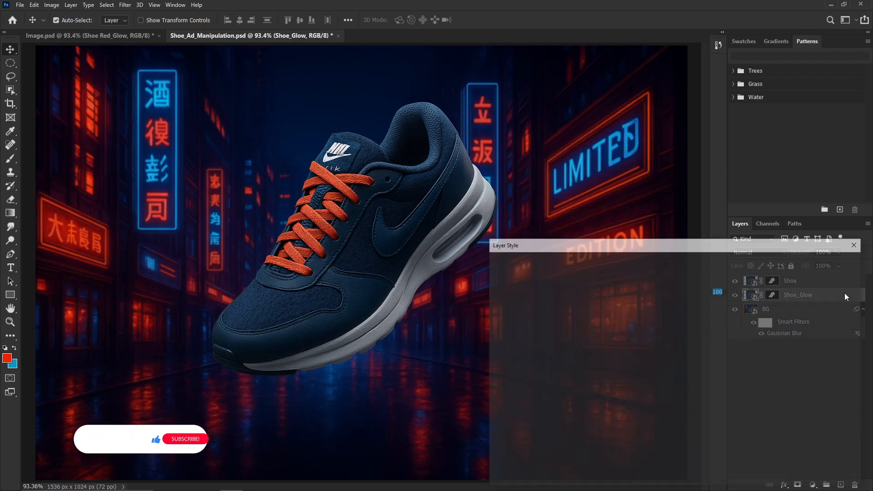
{"action": "left_click", "coordinate": [520, 405]}
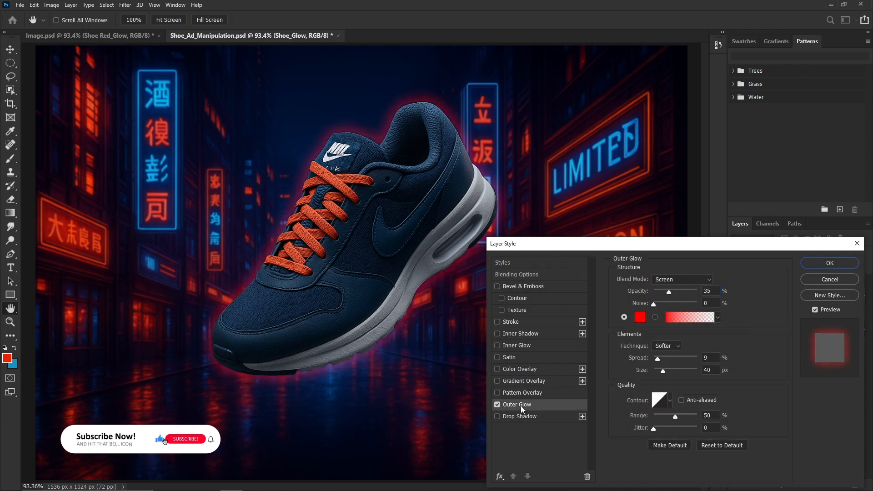
{"action": "left_click", "coordinate": [640, 317]}
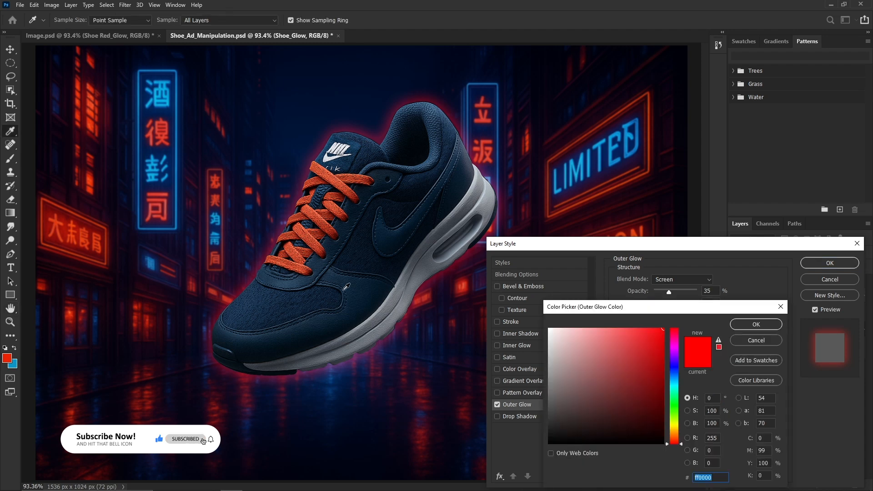
{"action": "type", "text": "125cb7"}
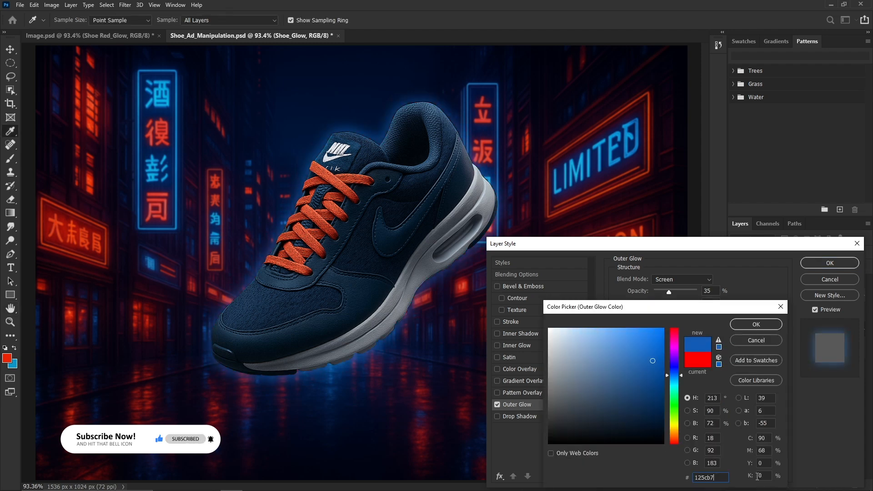
{"action": "left_click", "coordinate": [762, 326]}
{"action": "left_click_drag", "start_coordinate": [664, 371], "coordinate": [662, 371]}
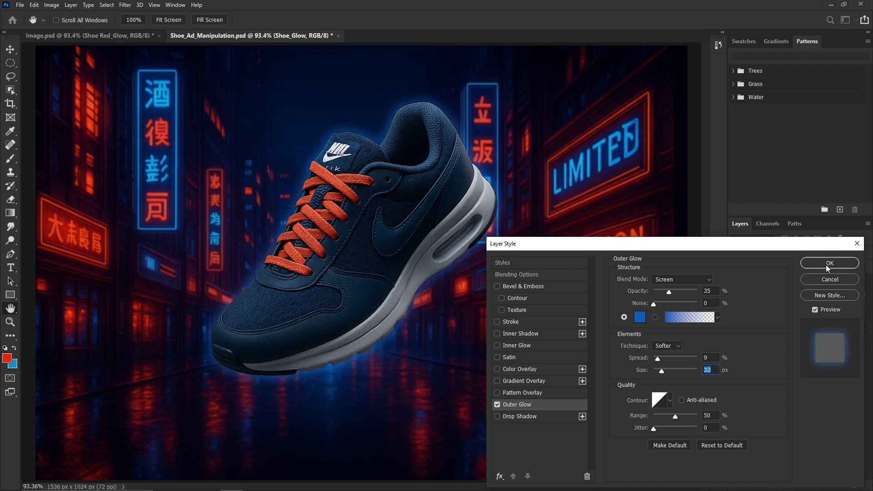
{"action": "left_click", "coordinate": [827, 263]}
- Set the Shoe_Glow layer's blend mode to Linear Dodge (Add) and duplicate the layer
{"action": "left_click", "coordinate": [755, 239]}
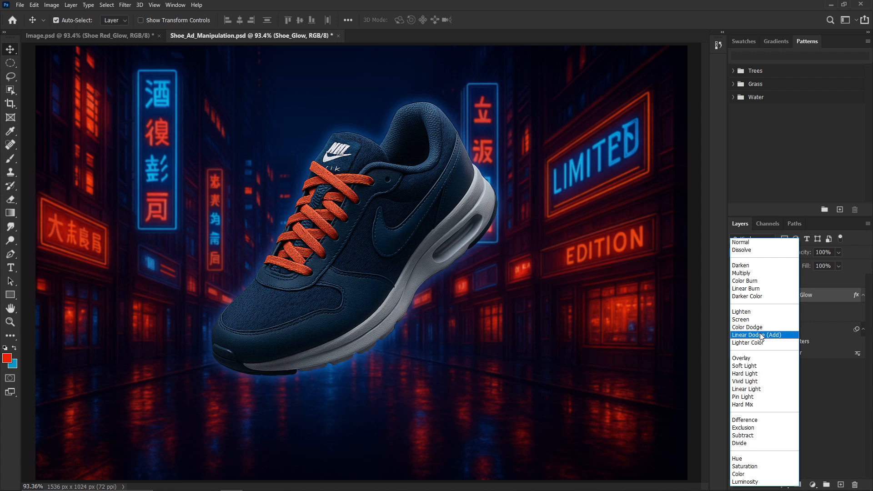
{"action": "left_click", "coordinate": [762, 335]}
{"action": "key", "text": "ctrl+j"}
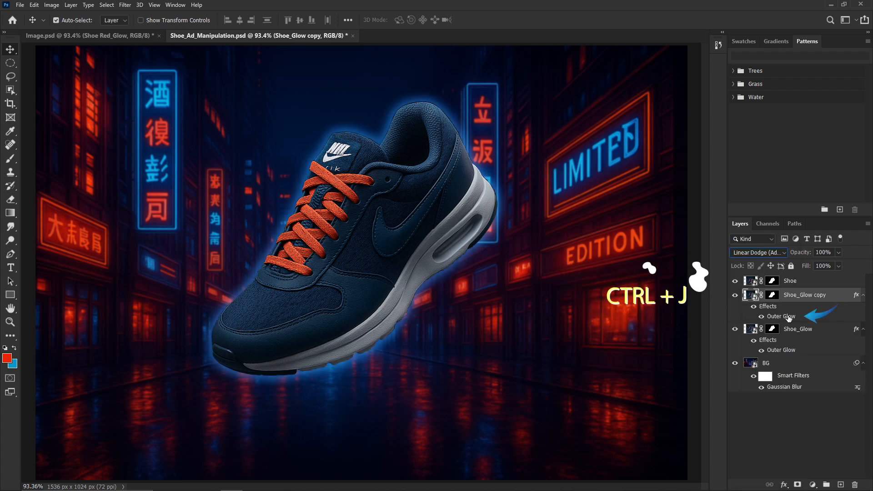
- Change the duplicated glow layer's Outer Glow to a brighter blue and reduce its size to 7 px
{"action": "double_click", "coordinate": [791, 319]}
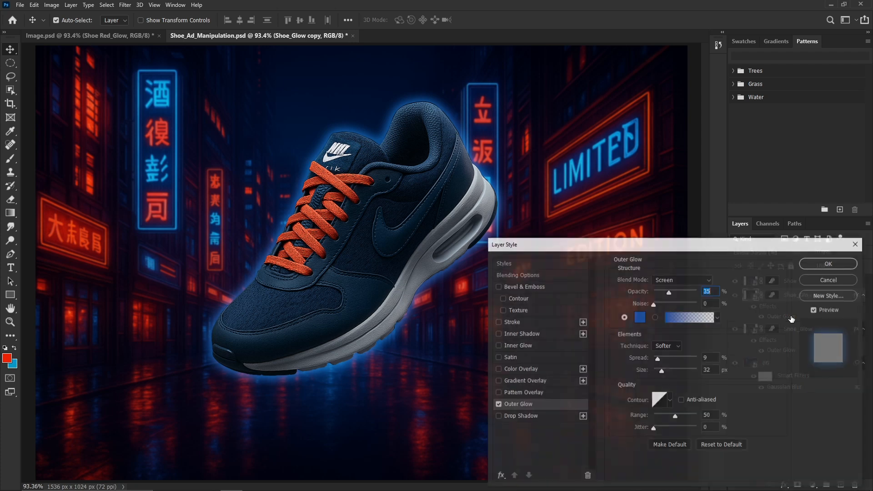
{"action": "left_click", "coordinate": [640, 321]}
{"action": "left_click", "coordinate": [673, 376]}
{"action": "left_click", "coordinate": [661, 329]}
{"action": "left_click", "coordinate": [756, 324]}
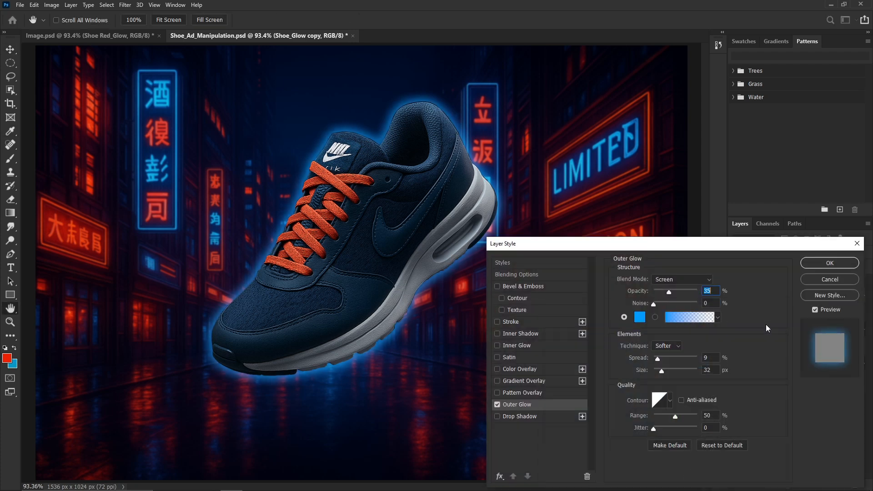
{"action": "left_click_drag", "start_coordinate": [659, 372], "coordinate": [657, 372]}
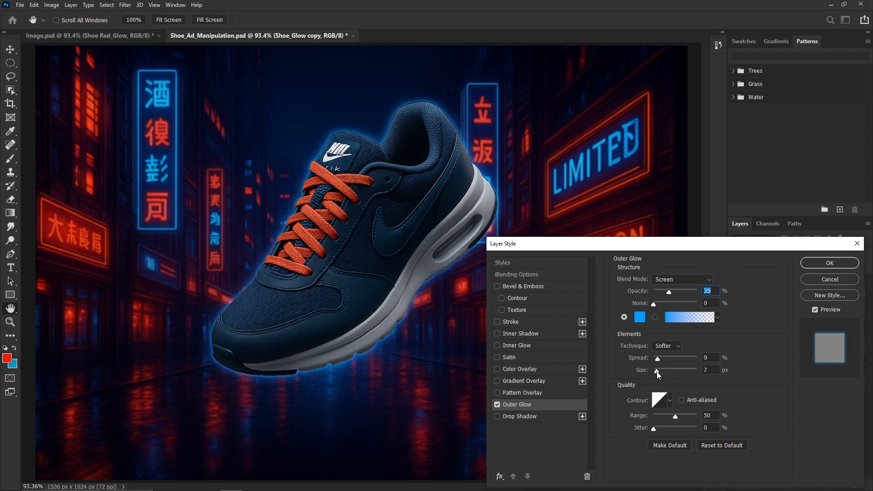
{"action": "left_click", "coordinate": [830, 263]}
- Toggle the visibility of the two glow layers to compare their individual effects around the shoe
{"action": "left_click", "coordinate": [735, 328]}
{"action": "left_click", "coordinate": [735, 295]}
{"action": "left_click", "coordinate": [735, 295]}
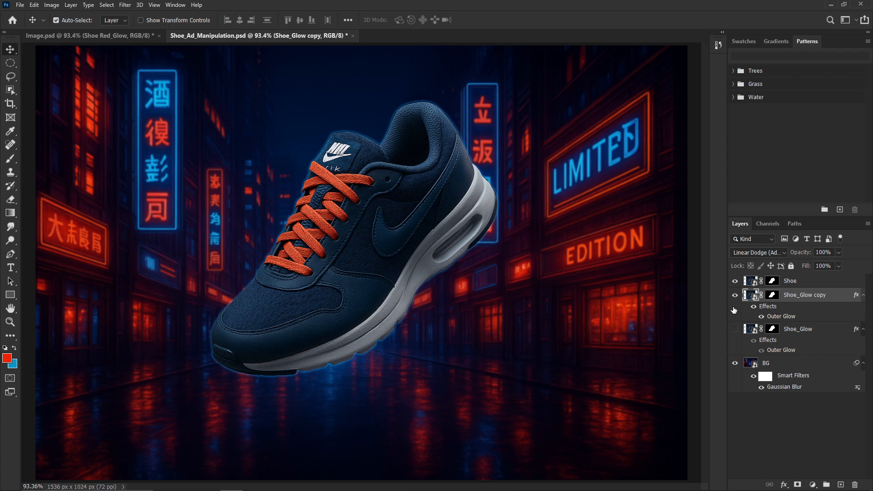
{"action": "left_click", "coordinate": [735, 328]}
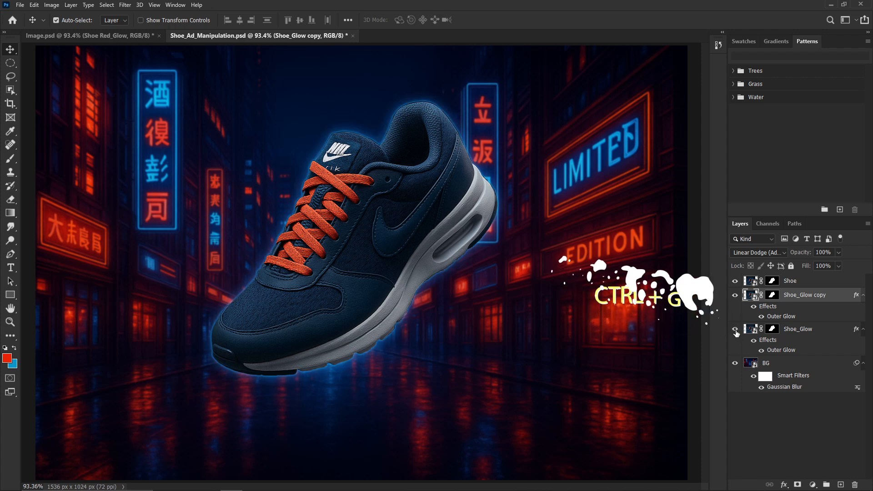
- Group the Shoe, Shoe_Glow copy and Shoe_Glow layers and name the group Shoe
{"action": "left_click", "coordinate": [800, 281]}
{"action": "left_click", "coordinate": [808, 339], "text": "shift"}
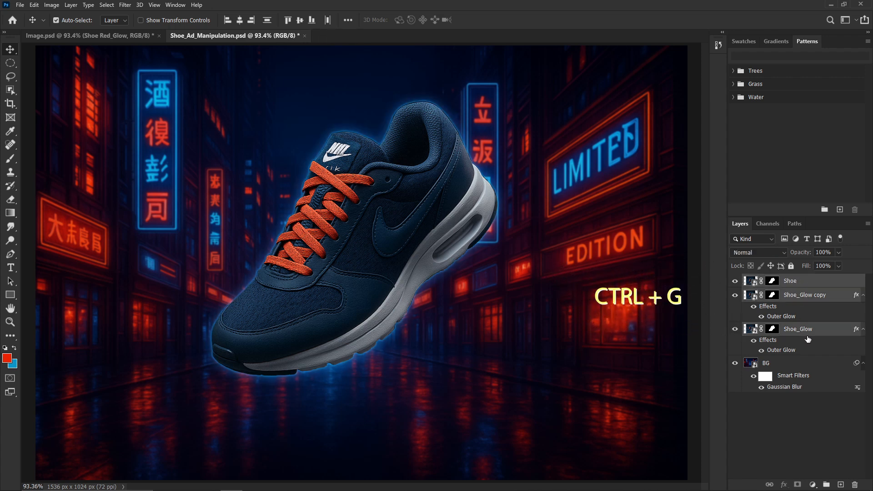
{"action": "key", "text": "ctrl+g"}
{"action": "double_click", "coordinate": [775, 279]}
{"action": "type", "text": "Shoe"}
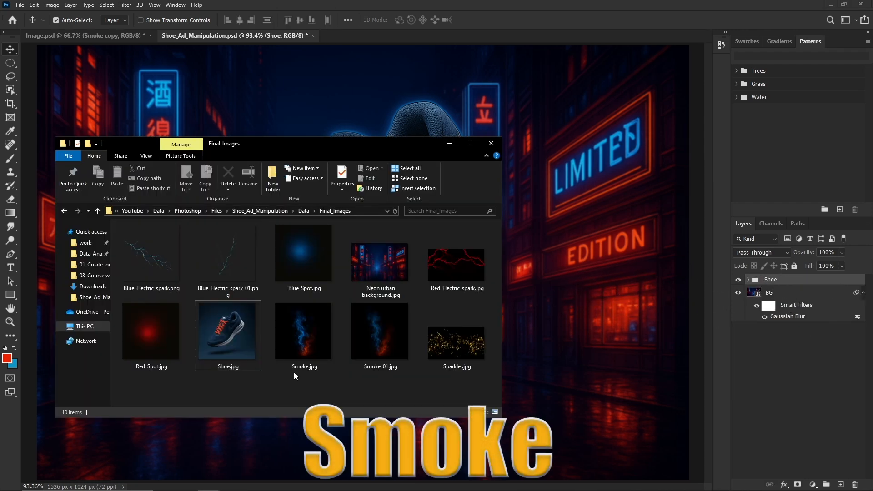
- Place Smoke.jpg from the Final_Images folder into the shoe composition and set its blend mode to Screen
{"action": "left_click", "coordinate": [307, 349]}
{"action": "left_click_drag", "start_coordinate": [307, 349], "coordinate": [364, 378]}
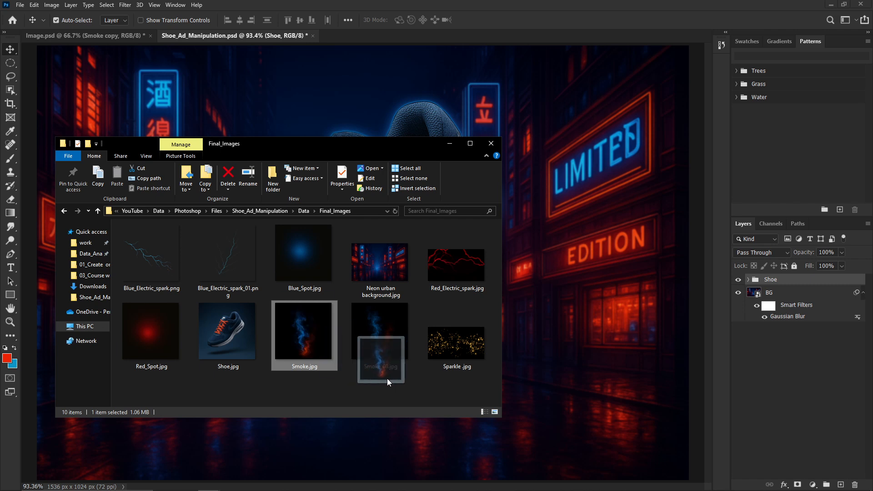
{"action": "left_click_drag", "start_coordinate": [549, 354], "coordinate": [550, 353]}
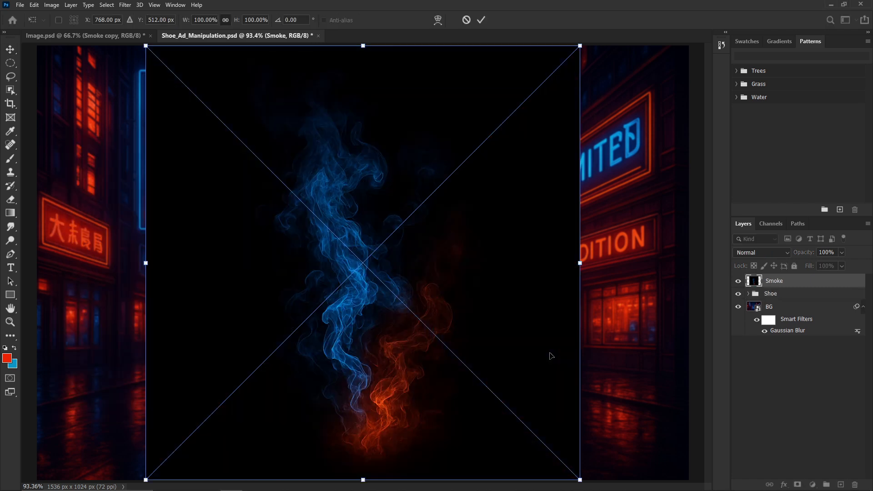
{"action": "key", "text": "Return"}
{"action": "left_click", "coordinate": [771, 249]}
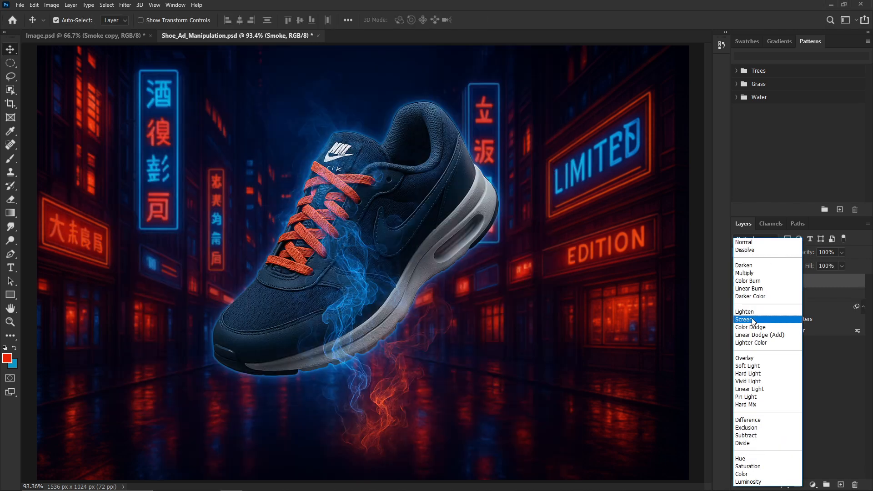
{"action": "left_click", "coordinate": [751, 319]}
- Scale down the smoke and move it to the empty street area right of the shoe
{"action": "key", "text": "ctrl+t"}
{"action": "left_click_drag", "start_coordinate": [580, 45], "coordinate": [455, 293]}
{"action": "left_click_drag", "start_coordinate": [272, 365], "coordinate": [584, 347]}
{"action": "key", "text": "Return"}
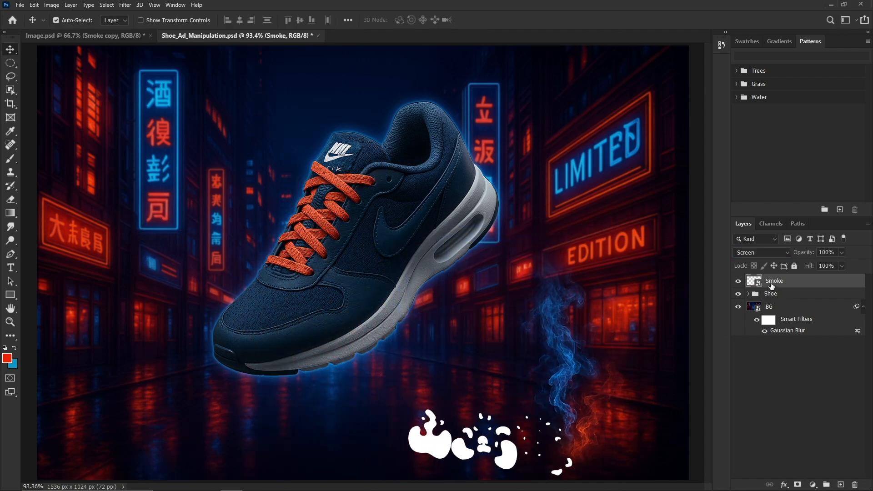
- Duplicate the Smoke layer, hide the original, and rotate and reposition the copy below the shoe's sole
{"action": "key", "text": "ctrl+j"}
{"action": "left_click", "coordinate": [738, 295]}
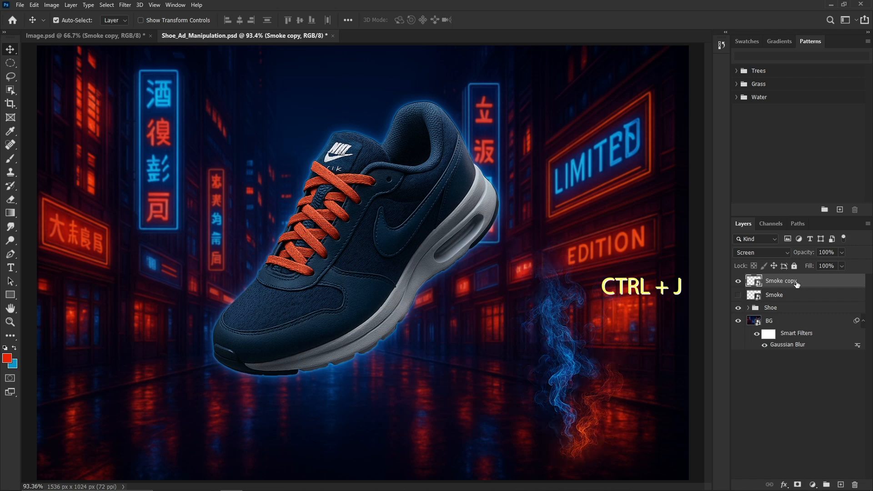
{"action": "key", "text": "ctrl+t"}
{"action": "left_click_drag", "start_coordinate": [556, 360], "coordinate": [373, 376]}
{"action": "left_click_drag", "start_coordinate": [513, 243], "coordinate": [539, 217]}
{"action": "left_click_drag", "start_coordinate": [555, 204], "coordinate": [607, 292]}
{"action": "left_click_drag", "start_coordinate": [358, 414], "coordinate": [400, 426]}
{"action": "left_click_drag", "start_coordinate": [509, 244], "coordinate": [543, 179]}
{"action": "left_click_drag", "start_coordinate": [584, 396], "coordinate": [568, 388]}
- Fine-tune the Smoke copy's rotation, size and position so it rises diagonally from the floor towards the shoe's heel
{"action": "key", "text": "ctrl+minus"}
{"action": "left_click_drag", "start_coordinate": [410, 355], "coordinate": [410, 358]}
{"action": "left_click_drag", "start_coordinate": [486, 204], "coordinate": [477, 222]}
{"action": "left_click_drag", "start_coordinate": [506, 366], "coordinate": [499, 362]}
{"action": "left_click_drag", "start_coordinate": [550, 225], "coordinate": [562, 240]}
{"action": "left_click_drag", "start_coordinate": [383, 383], "coordinate": [399, 393]}
{"action": "left_click_drag", "start_coordinate": [510, 380], "coordinate": [497, 372]}
{"action": "left_click_drag", "start_coordinate": [564, 263], "coordinate": [557, 249]}
{"action": "left_click_drag", "start_coordinate": [501, 367], "coordinate": [492, 362]}
{"action": "left_click_drag", "start_coordinate": [397, 386], "coordinate": [394, 386]}
{"action": "left_click_drag", "start_coordinate": [554, 254], "coordinate": [560, 266]}
{"action": "left_click_drag", "start_coordinate": [390, 392], "coordinate": [391, 394]}
{"action": "key", "text": "Return"}
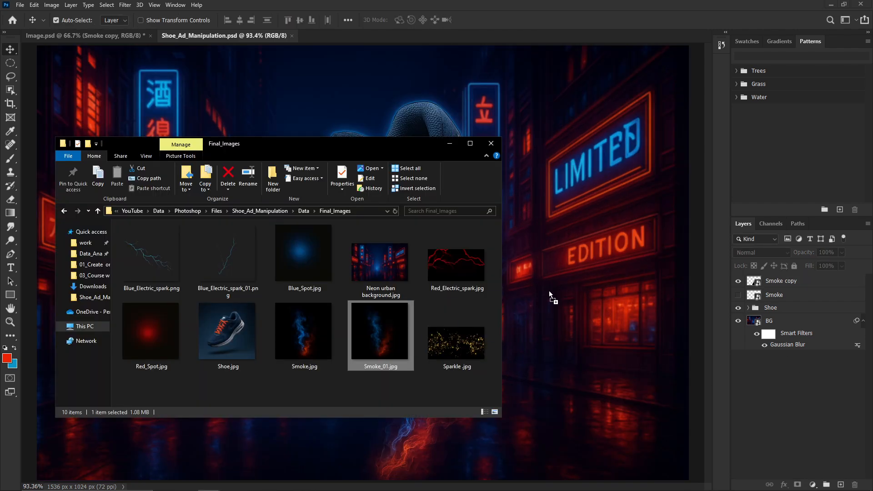
- Place Smoke_01.jpg from the Final_Images folder into the composition and set its blend mode to Screen
{"action": "left_click_drag", "start_coordinate": [550, 291], "coordinate": [549, 291]}
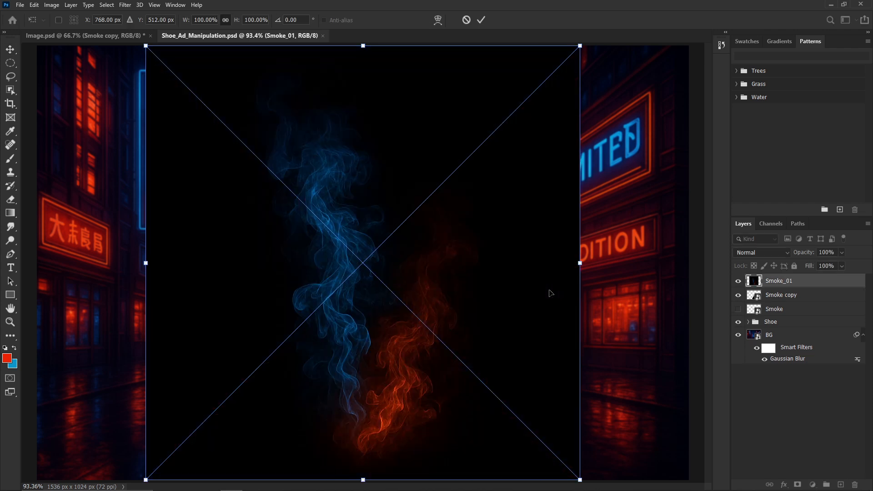
{"action": "key", "text": "Return"}
{"action": "left_click", "coordinate": [755, 254]}
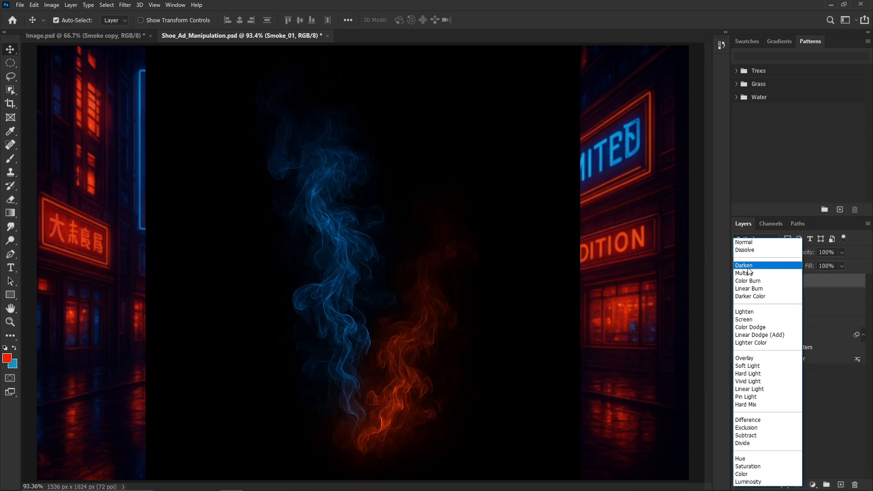
{"action": "left_click", "coordinate": [758, 326]}
- Scale down the Smoke_01 layer and move it to the street area left of the shoe
{"action": "key", "text": "ctrl+t"}
{"action": "left_click_drag", "start_coordinate": [580, 46], "coordinate": [343, 282]}
{"action": "left_click_drag", "start_coordinate": [268, 416], "coordinate": [132, 384]}
{"action": "key", "text": "Return"}
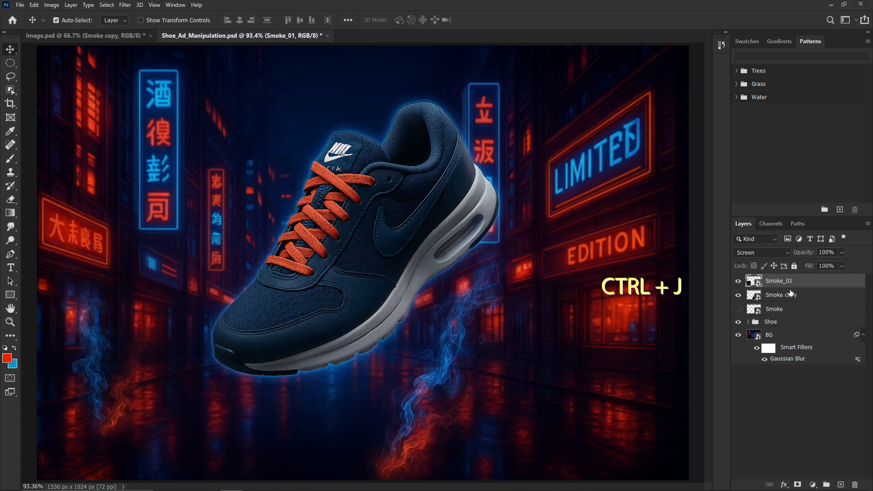
- Duplicate the Smoke_01 layer, hide the original, and move and rotate the copy beneath the middle of the sole
{"action": "key", "text": "ctrl+j"}
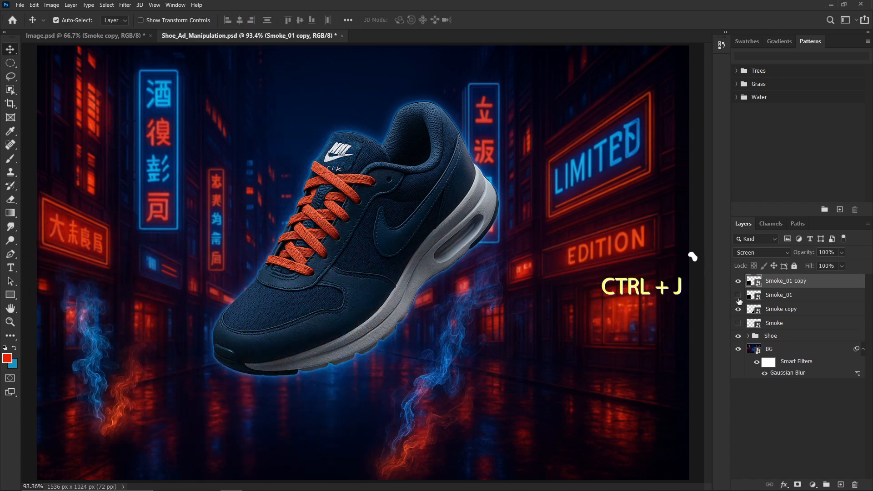
{"action": "key", "text": "ctrl+t"}
{"action": "left_click_drag", "start_coordinate": [95, 365], "coordinate": [358, 412]}
{"action": "left_click_drag", "start_coordinate": [467, 298], "coordinate": [496, 260]}
{"action": "mouse_move", "coordinate": [350, 419]}
{"action": "left_mouse_down"}
{"action": "mouse_move", "coordinate": [341, 416]}
{"action": "mouse_move", "coordinate": [360, 417]}
{"action": "left_mouse_up"}
{"action": "key", "text": "Return"}
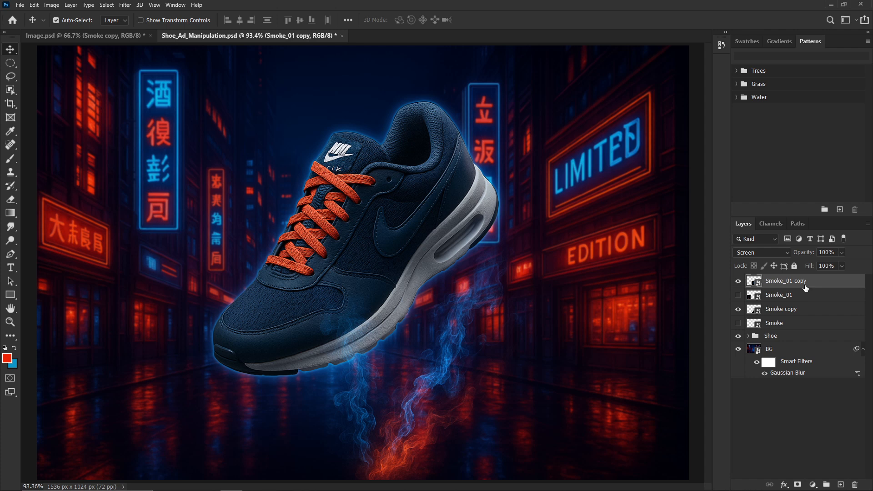
- Duplicate the Smoke_01 copy layer and move the new copy to the left of the shoe's toe
{"action": "key", "text": "ctrl+minus"}
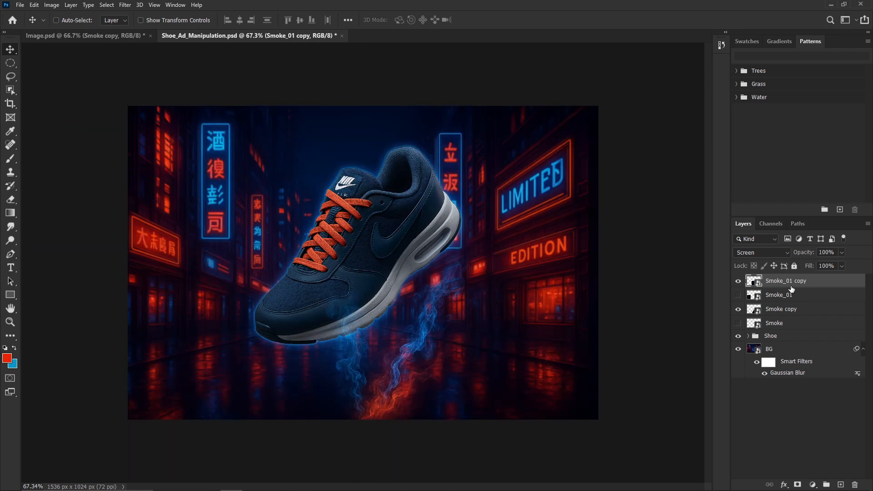
{"action": "key", "text": "ctrl+j"}
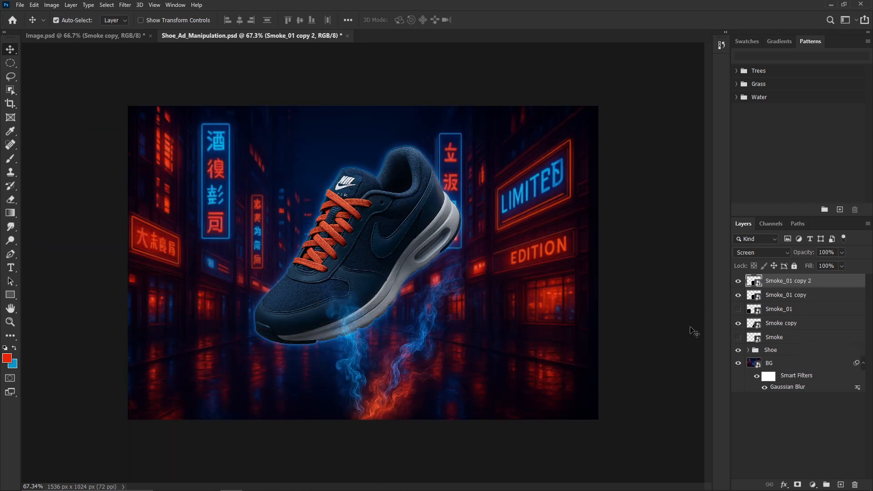
{"action": "key", "text": "ctrl+t"}
{"action": "left_click_drag", "start_coordinate": [352, 353], "coordinate": [194, 331]}
{"action": "key", "text": "Return"}
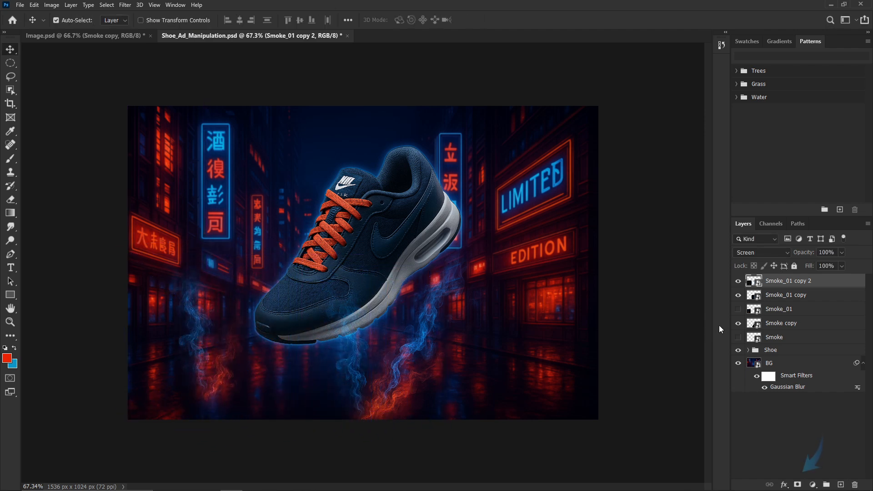
- Add a layer mask to Smoke_01 copy 2 and paint out its red smoke with a black brush
{"action": "left_click", "coordinate": [798, 485]}
{"action": "key", "text": "b"}
{"action": "key", "text": "d"}
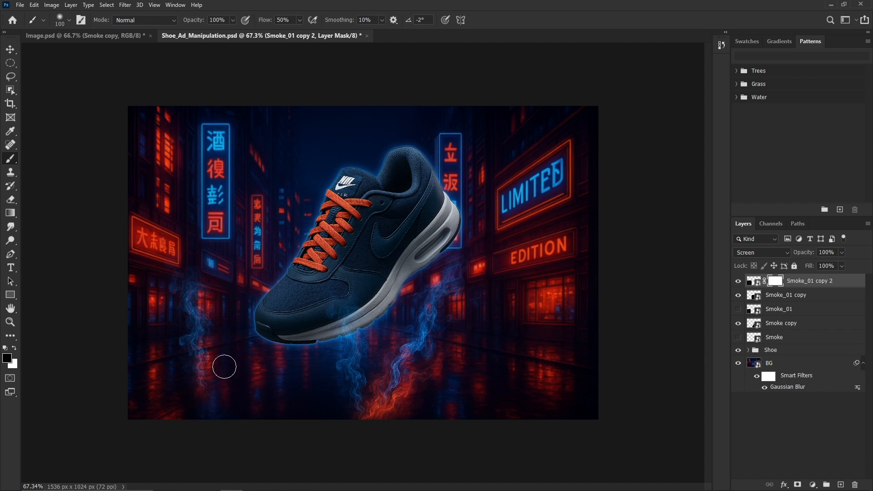
- Rotate and move the masked Smoke_01 copy 2 so its blue smoke rises beneath the shoe's toe
{"action": "left_click", "coordinate": [10, 51]}
{"action": "key", "text": "ctrl+t"}
{"action": "left_click_drag", "start_coordinate": [314, 346], "coordinate": [312, 301]}
{"action": "left_click_drag", "start_coordinate": [194, 338], "coordinate": [311, 369]}
{"action": "left_click_drag", "start_coordinate": [437, 359], "coordinate": [435, 340]}
{"action": "left_click_drag", "start_coordinate": [333, 383], "coordinate": [320, 378]}
{"action": "key", "text": "Return"}
{"action": "key", "text": "ctrl+t"}
{"action": "left_click_drag", "start_coordinate": [397, 206], "coordinate": [375, 196]}
{"action": "key", "text": "Return"}
{"action": "key", "text": "ctrl+t"}
{"action": "left_click_drag", "start_coordinate": [187, 238], "coordinate": [179, 231]}
{"action": "left_click_drag", "start_coordinate": [272, 334], "coordinate": [275, 336]}
{"action": "key", "text": "Return"}
- Nudge the masked smoke further left under the shoe's toe
{"action": "key", "text": "ctrl+t"}
{"action": "key", "text": "Left"}
{"action": "key", "text": "Left"}
{"action": "key", "text": "Left"}
{"action": "key", "text": "Left"}
{"action": "key", "text": "Left"}
{"action": "key", "text": "Left"}
{"action": "key", "text": "Left"}
{"action": "key", "text": "Left"}
{"action": "key", "text": "Left"}
{"action": "key", "text": "Left"}
{"action": "key", "text": "Left"}
{"action": "key", "text": "Left"}
{"action": "key", "text": "Left"}
{"action": "key", "text": "Left"}
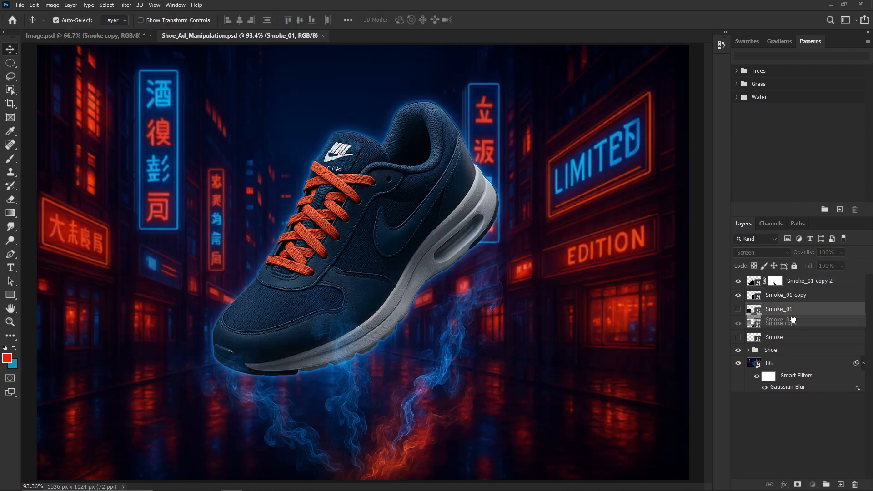
- Move the hidden Smoke_01 layer below the Shoe group, duplicate it, and position the visible copy behind the shoe's tongue
{"action": "left_click_drag", "start_coordinate": [778, 309], "coordinate": [793, 357]}
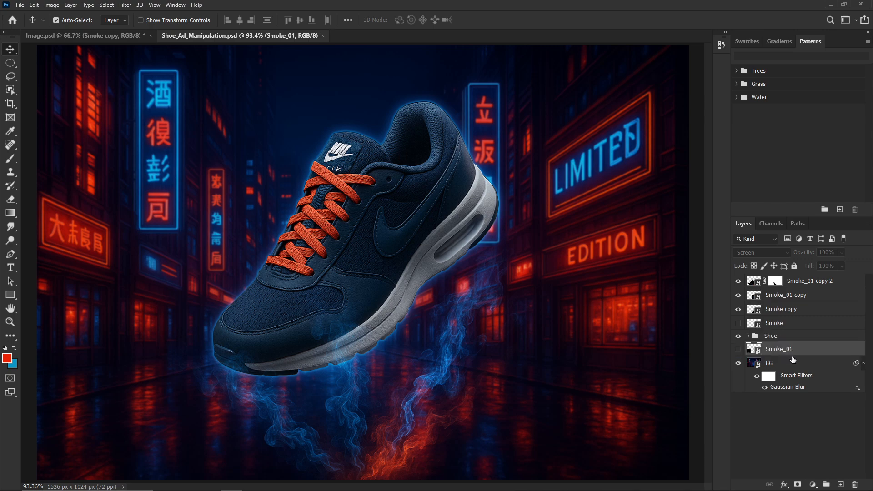
{"action": "key", "text": "ctrl+j"}
{"action": "left_click", "coordinate": [738, 349]}
{"action": "key", "text": "ctrl+t"}
{"action": "left_click_drag", "start_coordinate": [88, 342], "coordinate": [374, 146]}
{"action": "key", "text": "ctrl+plus"}
{"action": "left_click_drag", "start_coordinate": [443, 160], "coordinate": [430, 297]}
{"action": "key", "text": "Return"}
{"action": "key", "text": "ctrl+0"}
- Refine the rotation, size and position of Smoke_01 copy 3 so its smoke drifts up behind the shoe's tongue
{"action": "key", "text": "ctrl+t"}
{"action": "left_click_drag", "start_coordinate": [367, 136], "coordinate": [355, 140]}
{"action": "left_click_drag", "start_coordinate": [514, 60], "coordinate": [532, 104]}
{"action": "left_click_drag", "start_coordinate": [419, 291], "coordinate": [430, 306]}
{"action": "left_click_drag", "start_coordinate": [502, 115], "coordinate": [507, 114]}
{"action": "key", "text": "Return"}
{"action": "key", "text": "ctrl+t"}
{"action": "left_click_drag", "start_coordinate": [221, 213], "coordinate": [215, 217]}
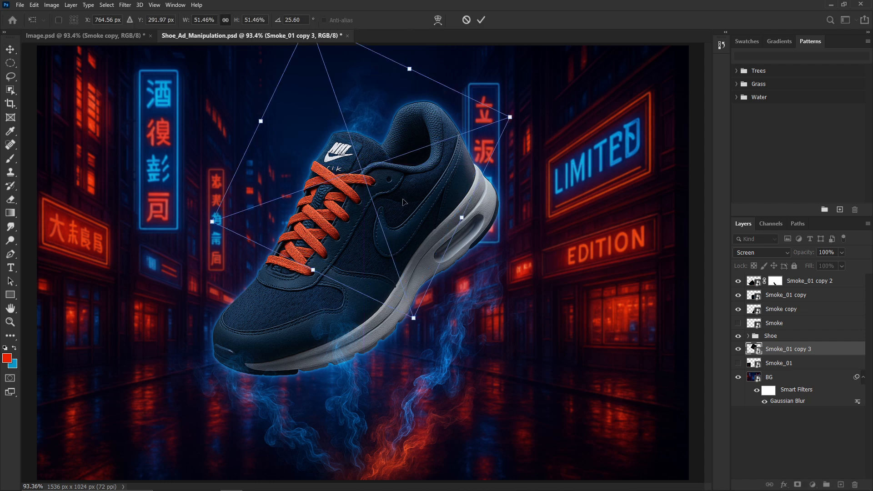
{"action": "key", "text": "Return"}
{"action": "left_click_drag", "start_coordinate": [366, 123], "coordinate": [365, 120]}
{"action": "key", "text": "ctrl+t"}
{"action": "left_click_drag", "start_coordinate": [219, 213], "coordinate": [215, 214]}
{"action": "key", "text": "Return"}
{"action": "left_click_drag", "start_coordinate": [375, 123], "coordinate": [372, 127]}
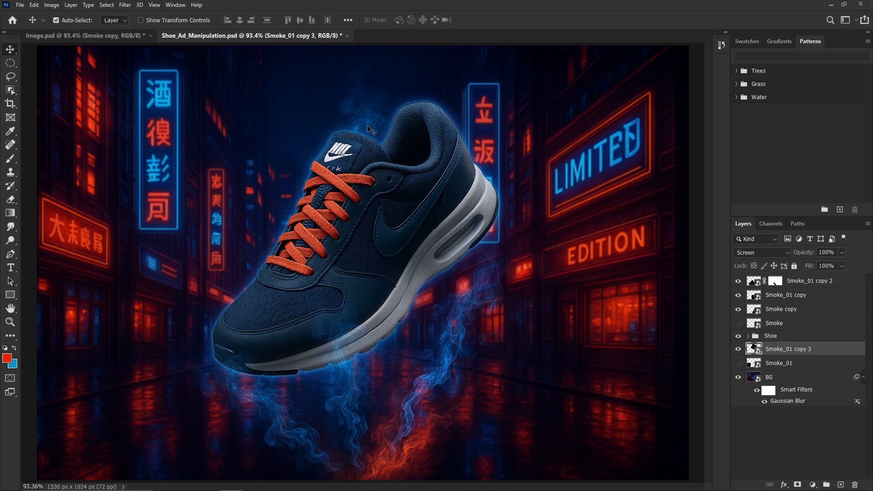
- Duplicate the smoke behind the tongue, then move and rotate the new copy behind the shoe's heel
{"action": "key", "text": "ctrl+j"}
{"action": "key", "text": "ctrl+t"}
{"action": "mouse_move", "coordinate": [382, 96]}
{"action": "left_mouse_down"}
{"action": "mouse_move", "coordinate": [450, 121]}
{"action": "mouse_move", "coordinate": [494, 125]}
{"action": "left_mouse_up"}
{"action": "left_click_drag", "start_coordinate": [484, 167], "coordinate": [474, 163]}
{"action": "key", "text": "Return"}
- Add a layer mask to the heel smoke and brush away the part showing below the sole
{"action": "left_click", "coordinate": [798, 485]}
{"action": "key", "text": "b"}
{"action": "left_click_drag", "start_coordinate": [448, 270], "coordinate": [485, 222]}
- Duplicate the masked heel smoke and move and rotate the copy behind the front of the shoe
{"action": "left_click", "coordinate": [10, 49]}
{"action": "key", "text": "ctrl+t"}
{"action": "mouse_move", "coordinate": [474, 167]}
{"action": "left_mouse_down"}
{"action": "mouse_move", "coordinate": [482, 162]}
{"action": "mouse_move", "coordinate": [245, 294]}
{"action": "left_mouse_up"}
{"action": "key", "text": "Return"}
{"action": "key", "text": "ctrl+j"}
{"action": "key", "text": "ctrl+t"}
{"action": "left_click_drag", "start_coordinate": [420, 150], "coordinate": [369, 105]}
{"action": "mouse_move", "coordinate": [249, 264]}
{"action": "left_mouse_down"}
{"action": "mouse_move", "coordinate": [260, 285]}
{"action": "mouse_move", "coordinate": [250, 272]}
{"action": "mouse_move", "coordinate": [242, 276]}
{"action": "mouse_move", "coordinate": [248, 265]}
{"action": "left_mouse_up"}
{"action": "key", "text": "Return"}
{"action": "key", "text": "ctrl+t"}
{"action": "key", "text": "Return"}
{"action": "key", "text": "ctrl+t"}
{"action": "key", "text": "Return"}
{"action": "key", "text": "ctrl+t"}
{"action": "key", "text": "Return"}
- Paint on the mask of Smoke_01 copy 5 with a 175 px brush to hide unwanted smoke around the toe
{"action": "left_click", "coordinate": [775, 349]}
{"action": "key", "text": "b"}
{"action": "key", "text": "bracketright"}
{"action": "key", "text": "bracketright"}
{"action": "key", "text": "bracketright"}
{"action": "left_click_drag", "start_coordinate": [207, 336], "coordinate": [306, 355]}
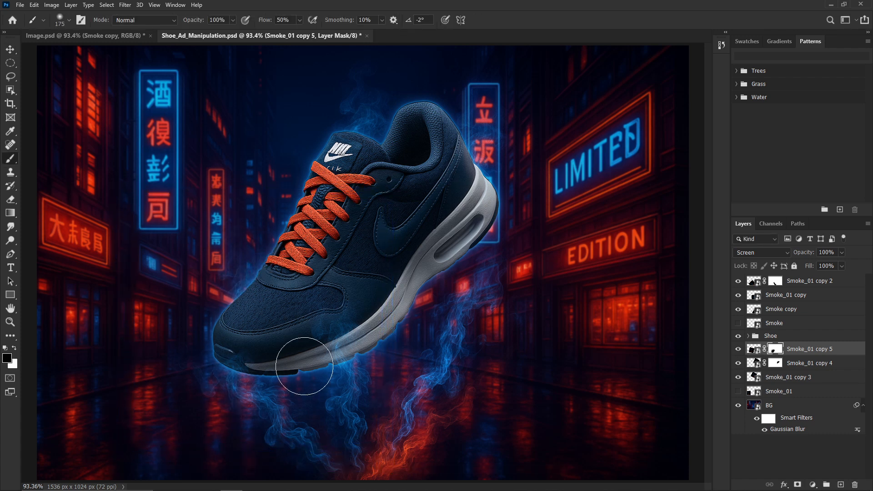
{"action": "key", "text": "v"}
- Delete the hidden Smoke_01 layer above the background
{"action": "left_click", "coordinate": [754, 349]}
{"action": "left_click", "coordinate": [793, 393]}
{"action": "key", "text": "Delete"}
- Group the three smoke copies below the Shoe group and name the group Smoke
{"action": "left_click", "coordinate": [802, 350]}
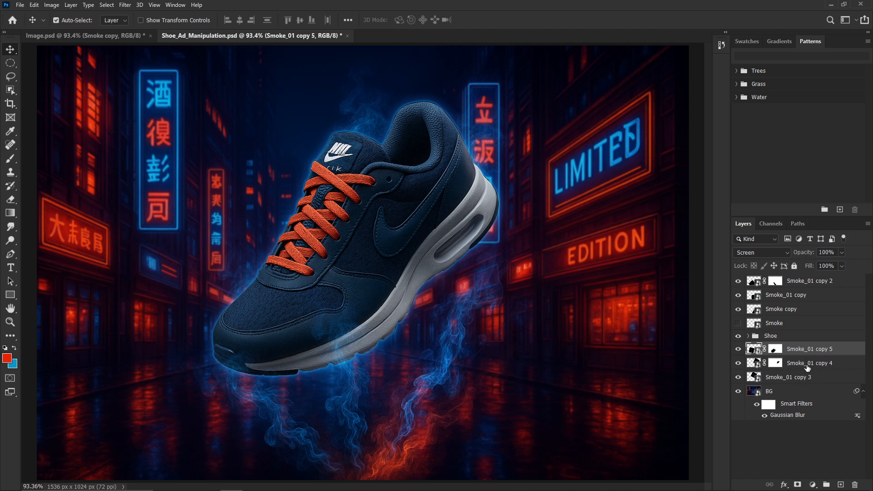
{"action": "left_click", "coordinate": [816, 377], "text": "shift"}
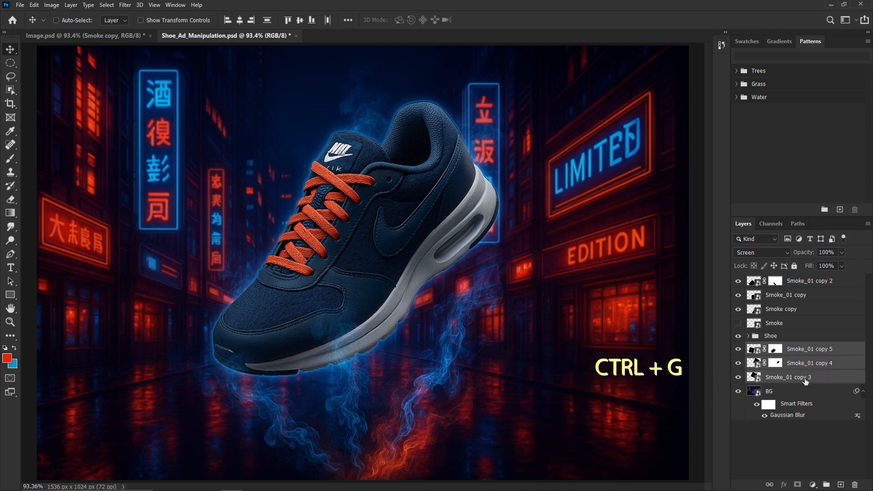
{"action": "key", "text": "ctrl+g"}
{"action": "type", "text": "Smoke"}
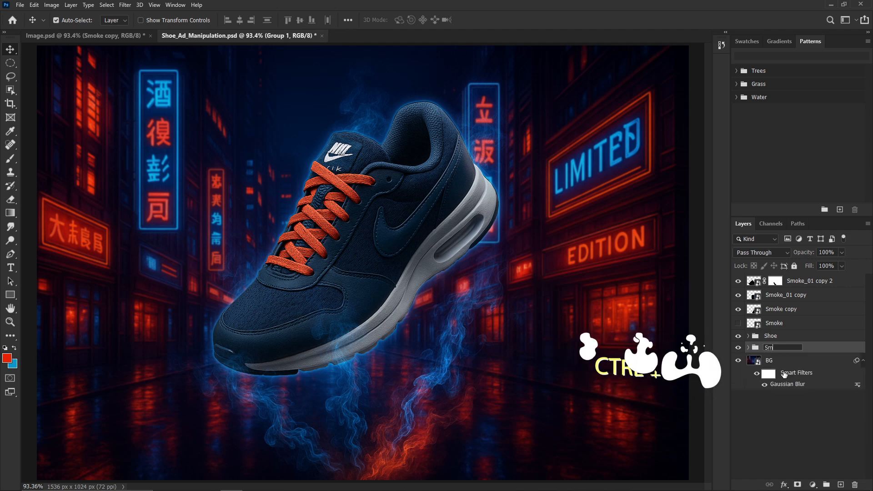
{"action": "left_click", "coordinate": [803, 422]}
- Delete the hidden Smoke layer and group the three smoke copies above the Shoe group as Smoke_01
{"action": "left_click", "coordinate": [784, 325]}
{"action": "key", "text": "Delete"}
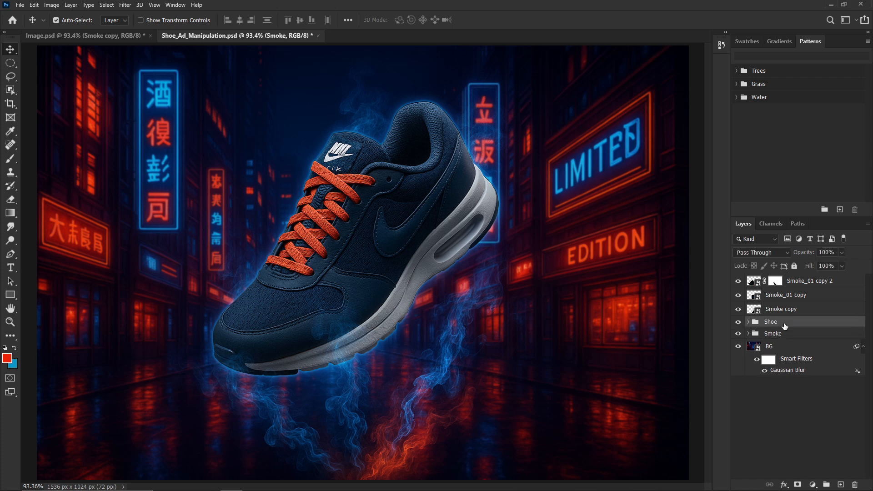
{"action": "left_click", "coordinate": [790, 314]}
{"action": "left_click", "coordinate": [801, 282], "text": "shift"}
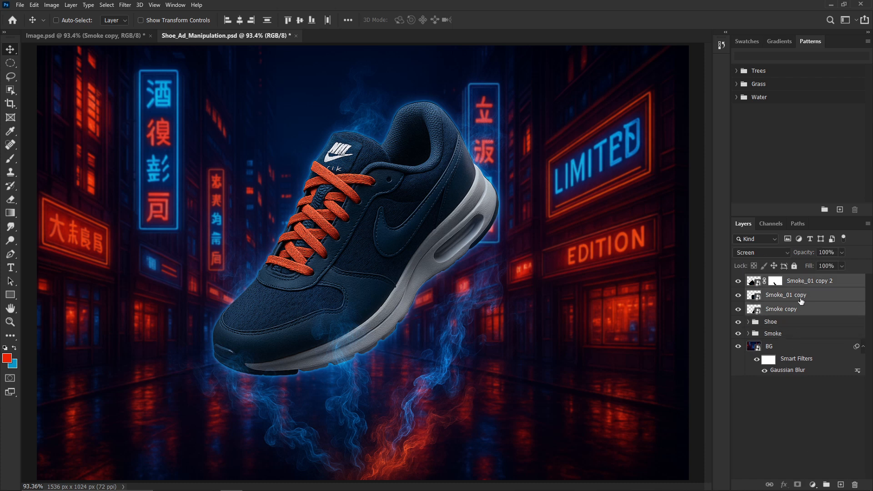
{"action": "key", "text": "ctrl+g"}
{"action": "double_click", "coordinate": [779, 279]}
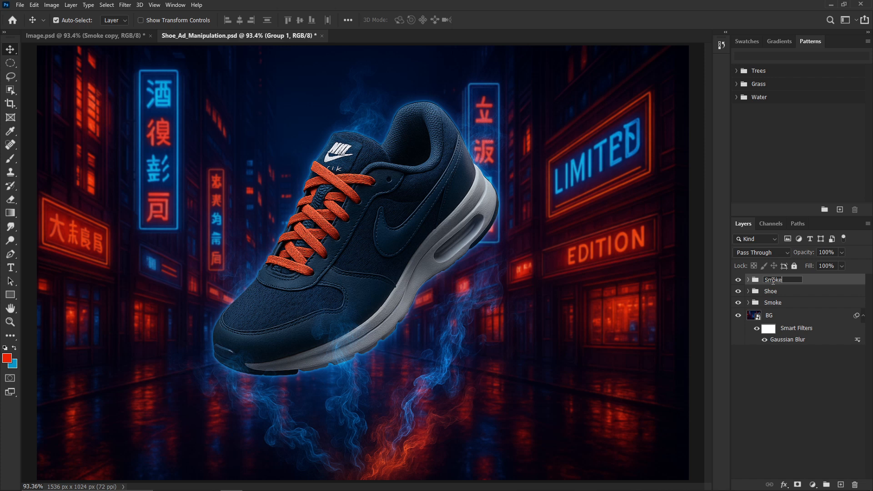
{"action": "left_click", "coordinate": [802, 390]}
- Toggle the visibility of the Smoke and Smoke_01 groups to compare the composition with and without smoke
{"action": "left_click", "coordinate": [738, 302]}
{"action": "left_click", "coordinate": [738, 279]}
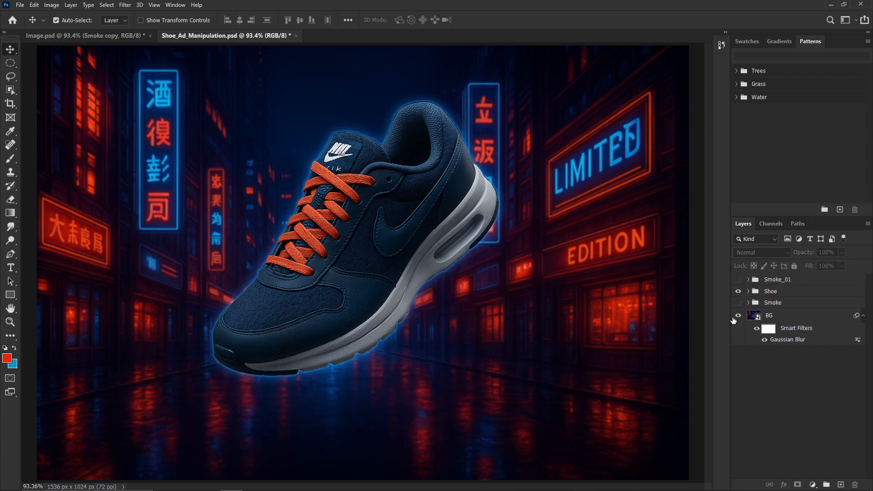
{"action": "left_click", "coordinate": [738, 302]}
{"action": "left_click", "coordinate": [737, 280]}
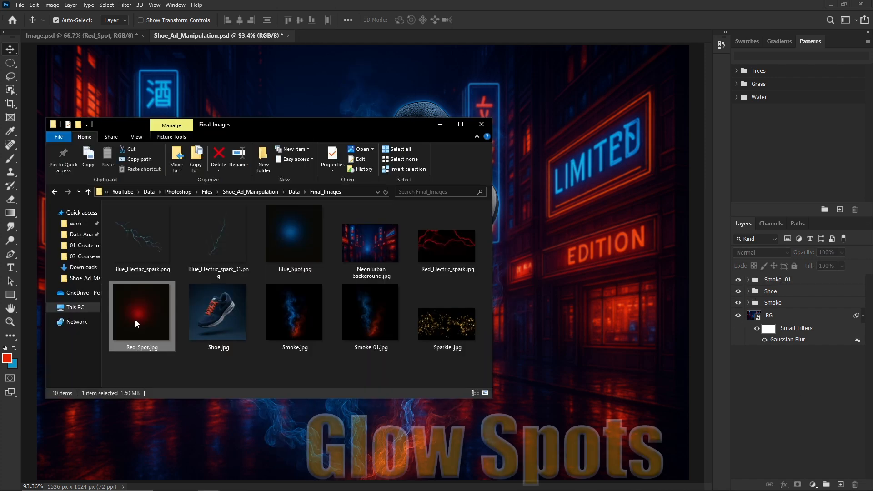
- Place Red_Spot.jpg from the Final_Images folder into the shoe composition and set its blend mode to Screen
{"action": "left_click_drag", "start_coordinate": [141, 314], "coordinate": [565, 329]}
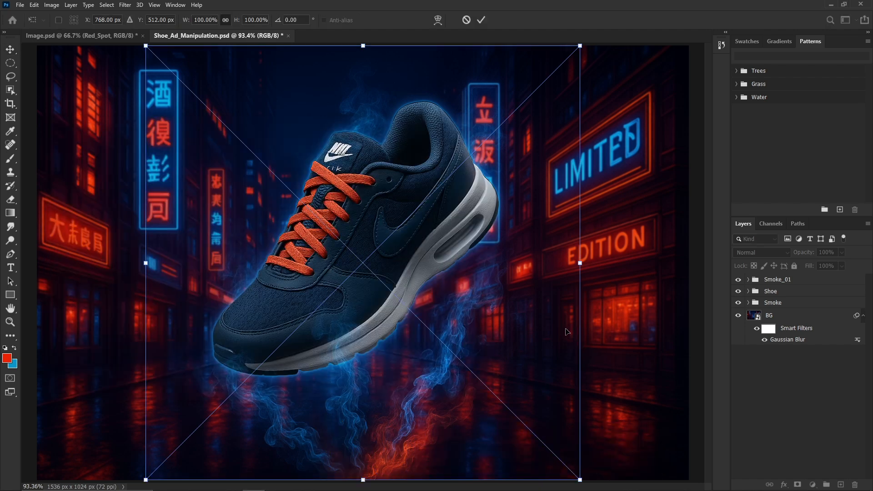
{"action": "key", "text": "Return"}
{"action": "left_click", "coordinate": [745, 252]}
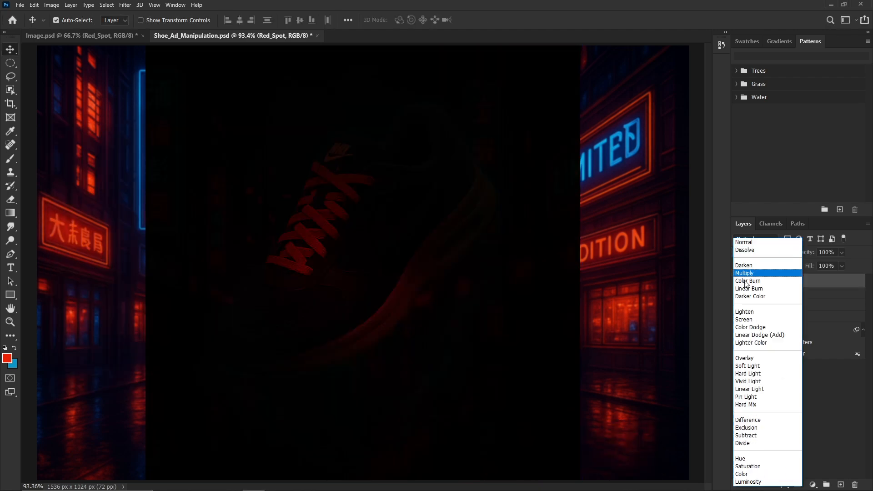
- Scale the Red_Spot layer to about 47% and position it over the red smoke base below the shoe
{"action": "key", "text": "ctrl+t"}
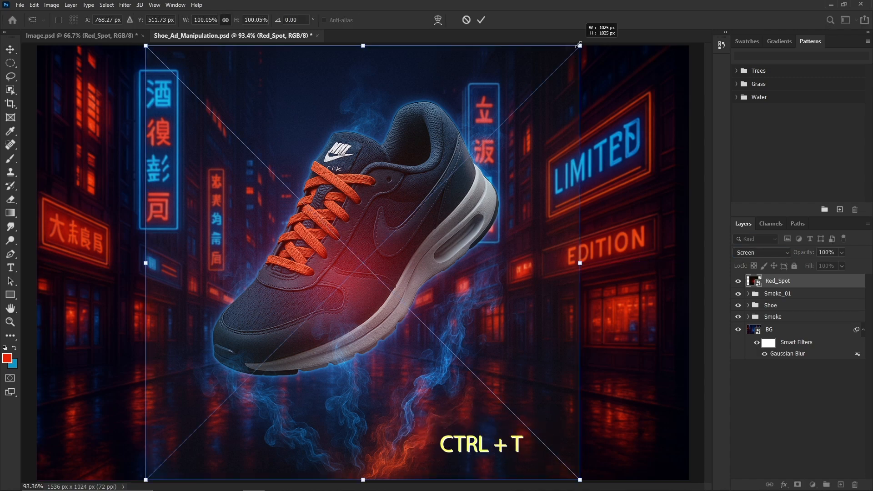
{"action": "left_click_drag", "start_coordinate": [579, 45], "coordinate": [350, 276]}
{"action": "key", "text": "ctrl+minus"}
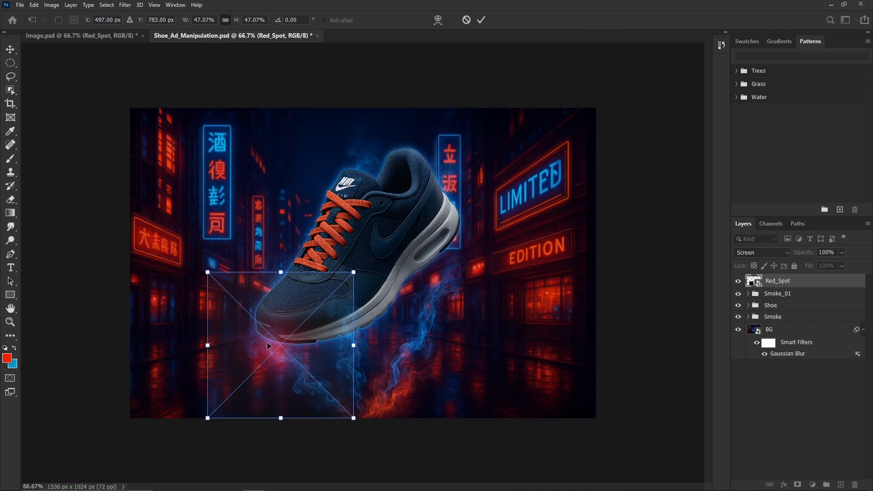
{"action": "left_click_drag", "start_coordinate": [267, 346], "coordinate": [372, 401]}
{"action": "key", "text": "Up"}
{"action": "key", "text": "Up"}
{"action": "key", "text": "Up"}
{"action": "key", "text": "Up"}
{"action": "key", "text": "Up"}
{"action": "key", "text": "Up"}
{"action": "key", "text": "Up"}
{"action": "key", "text": "Up"}
{"action": "key", "text": "Up"}
{"action": "key", "text": "Up"}
{"action": "key", "text": "Up"}
{"action": "key", "text": "Up"}
{"action": "key", "text": "Up"}
{"action": "key", "text": "Up"}
{"action": "key", "text": "Up"}
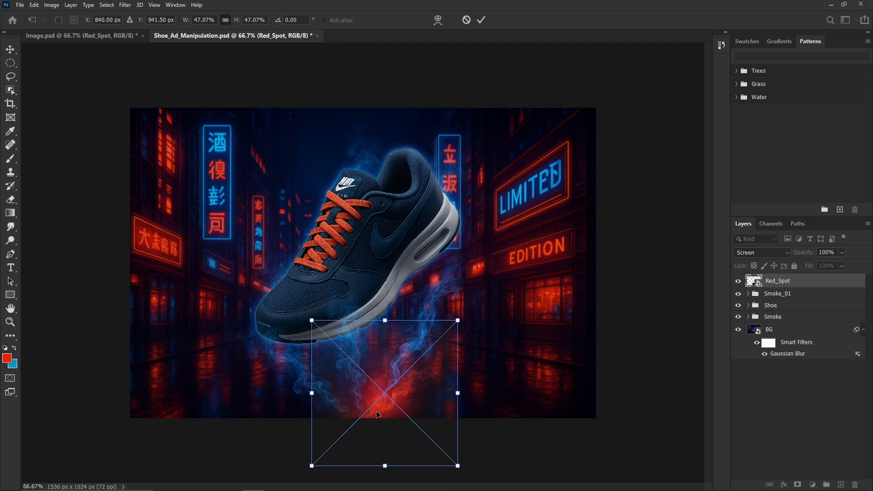
{"action": "key", "text": "Up"}
{"action": "key", "text": "Up"}
{"action": "key", "text": "Up"}
{"action": "key", "text": "Up"}
{"action": "key", "text": "Up"}
{"action": "key", "text": "Up"}
{"action": "key", "text": "Up"}
{"action": "key", "text": "Up"}
{"action": "key", "text": "Up"}
{"action": "key", "text": "Up"}
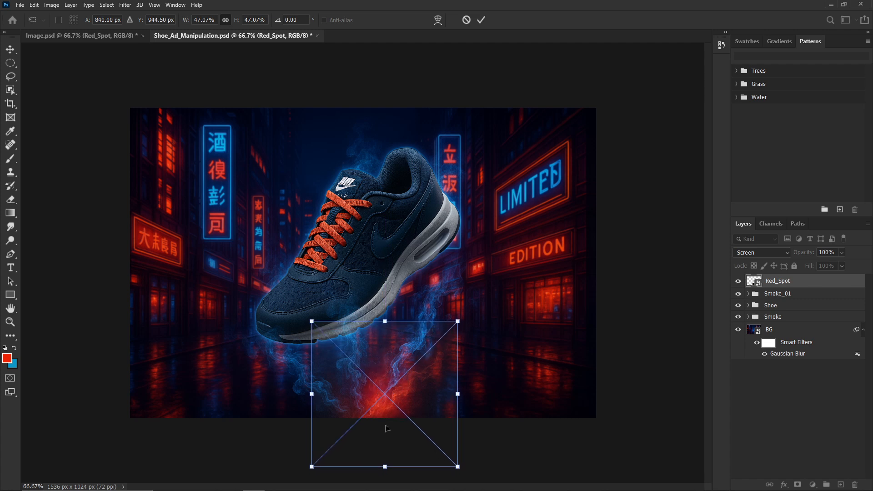
{"action": "key", "text": "Left"}
{"action": "key", "text": "Left"}
{"action": "key", "text": "Left"}
{"action": "key", "text": "Return"}
- Apply a Gaussian Blur smart filter to the Red_Spot layer
{"action": "left_click", "coordinate": [125, 4]}
{"action": "mouse_move", "coordinate": [143, 105]}
{"action": "left_click", "coordinate": [257, 142]}
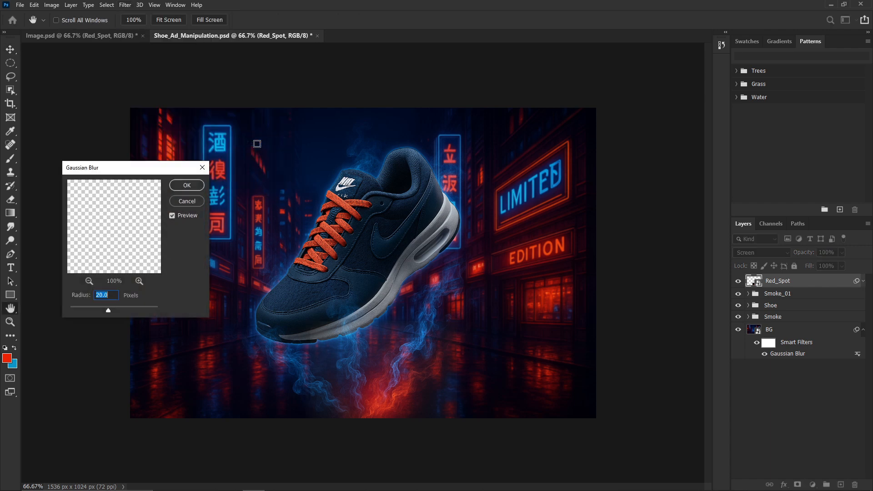
{"action": "left_click_drag", "start_coordinate": [94, 313], "coordinate": [109, 313]}
{"action": "left_click", "coordinate": [171, 216]}
{"action": "key", "text": "BackSpace"}
{"action": "key", "text": "BackSpace"}
{"action": "left_click", "coordinate": [184, 185]}
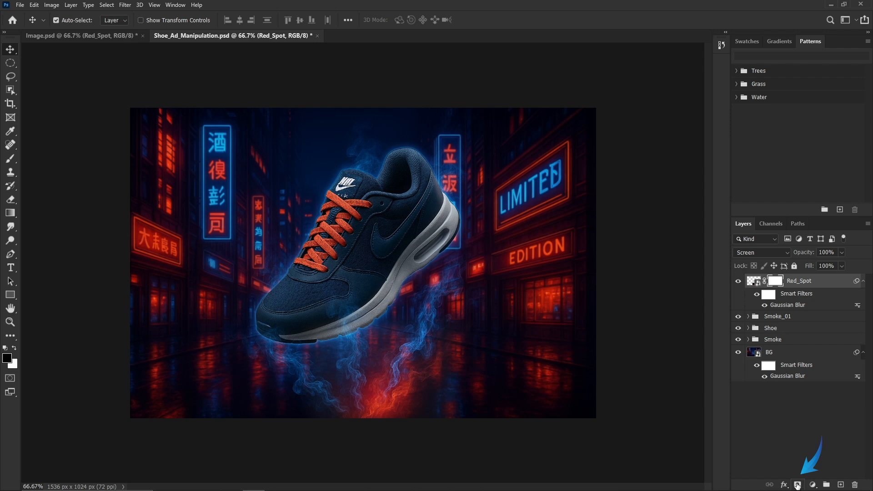
- Add a layer mask to Red_Spot and paint it black with a soft 175 px brush around the glow's edges
{"action": "left_click", "coordinate": [9, 159]}
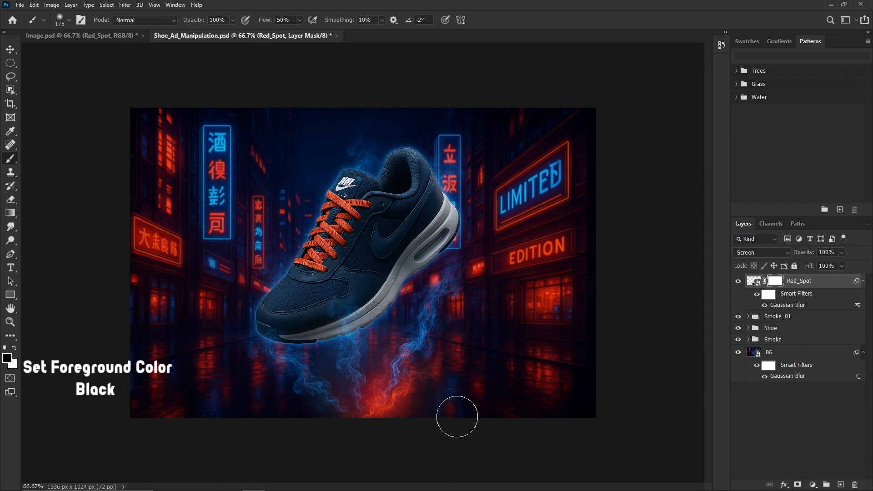
{"action": "left_click_drag", "start_coordinate": [298, 404], "coordinate": [558, 413]}
{"action": "key", "text": "v"}
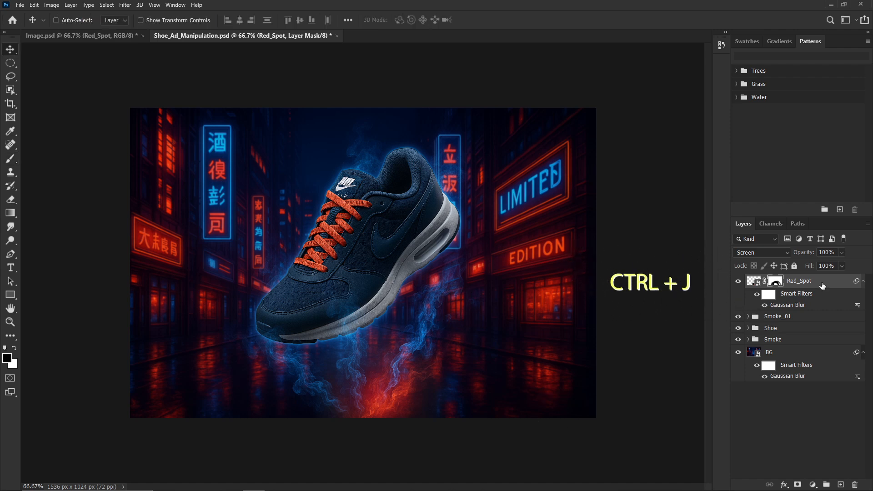
- Duplicate the Red_Spot layer, scale the copy to about 76% and position it over the smoke base
{"action": "key", "text": "ctrl+j"}
{"action": "key", "text": "ctrl+t"}
{"action": "left_click", "coordinate": [412, 187]}
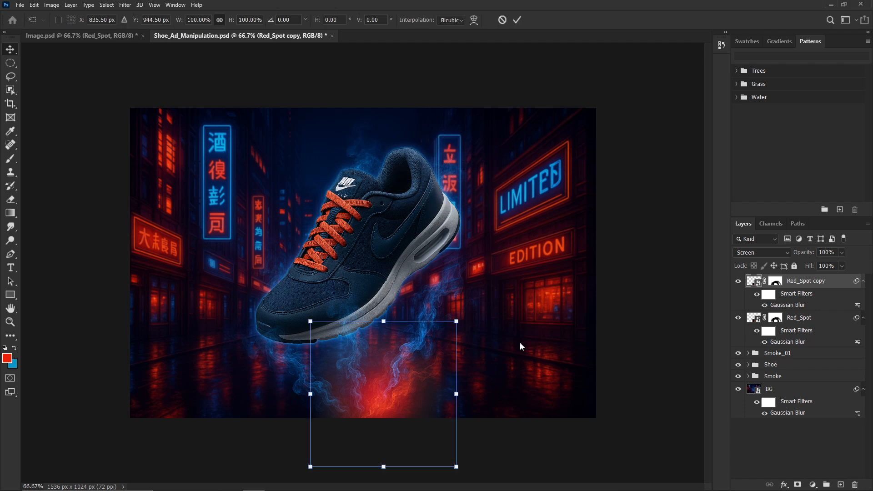
{"action": "key", "text": "Right"}
{"action": "key", "text": "Right"}
{"action": "key", "text": "Right"}
{"action": "key", "text": "Right"}
{"action": "key", "text": "Right"}
{"action": "key", "text": "Right"}
{"action": "key", "text": "Right"}
{"action": "key", "text": "Right"}
{"action": "key", "text": "Right"}
{"action": "key", "text": "Right"}
{"action": "key", "text": "Right"}
{"action": "key", "text": "Right"}
{"action": "key", "text": "Right"}
{"action": "key", "text": "Right"}
{"action": "key", "text": "Right"}
{"action": "key", "text": "Right"}
{"action": "key", "text": "Right"}
{"action": "key", "text": "Right"}
{"action": "key", "text": "Right"}
{"action": "key", "text": "Right"}
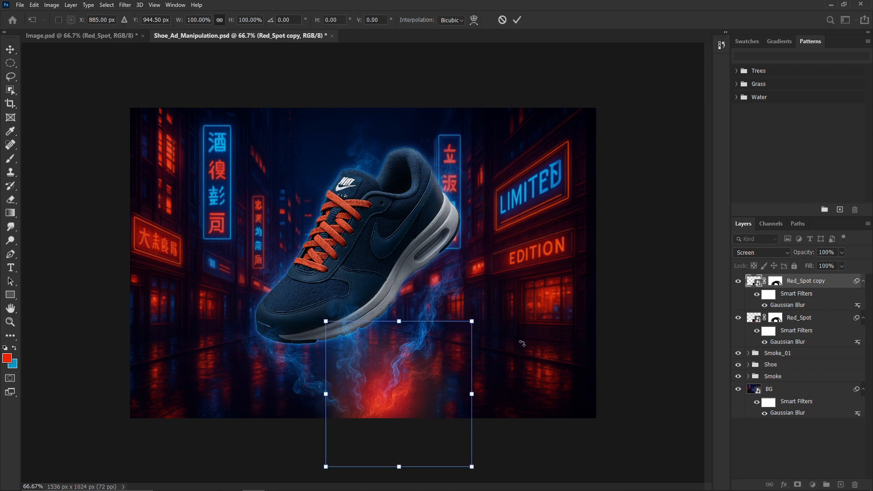
{"action": "left_click_drag", "start_coordinate": [475, 321], "coordinate": [444, 362]}
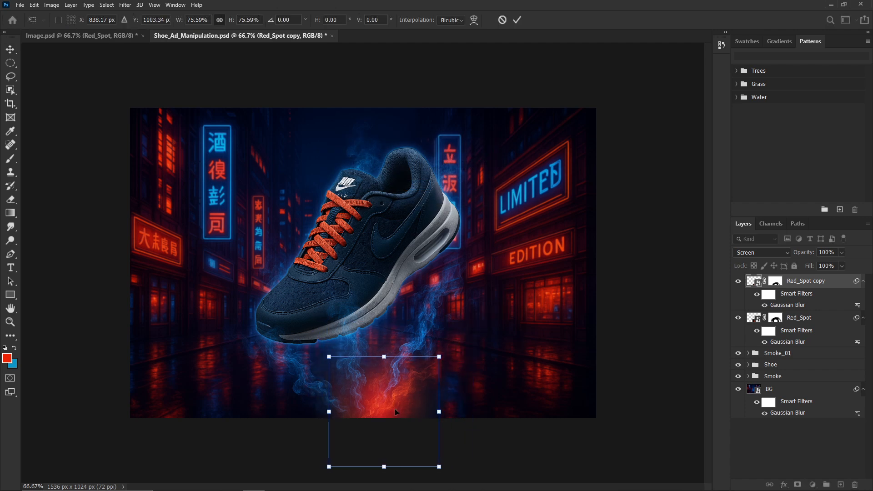
{"action": "key", "text": "Return"}
- Set the Red_Spot copy's opacity to 20%
{"action": "left_click", "coordinate": [842, 253]}
{"action": "left_click_drag", "start_coordinate": [842, 265], "coordinate": [806, 266]}
{"action": "key", "text": "ctrl+t"}
{"action": "key", "text": "shift+Right"}
{"action": "key", "text": "shift+Right"}
{"action": "key", "text": "shift+Right"}
{"action": "key", "text": "shift+Right"}
{"action": "key", "text": "shift+Right"}
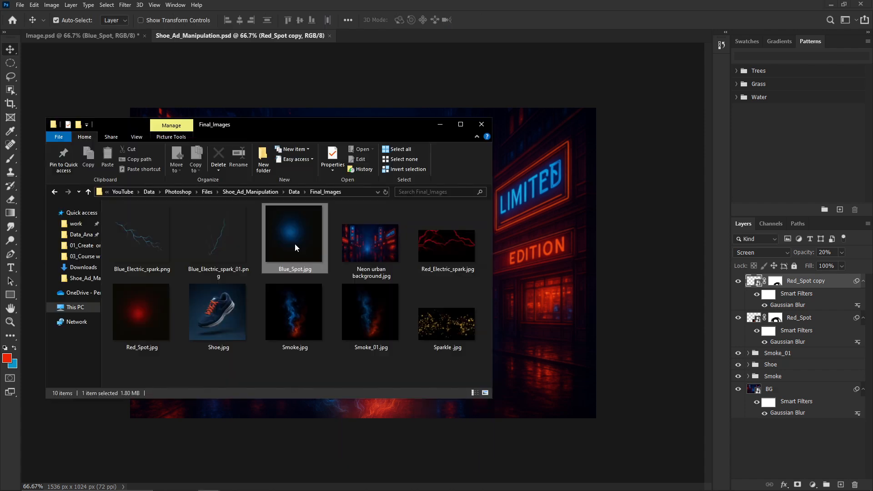
- Place Blue_Spot.jpg from the Final_Images folder above the red spots and set its blend mode to Color Dodge
{"action": "left_click_drag", "start_coordinate": [293, 234], "coordinate": [554, 324]}
{"action": "key", "text": "Return"}
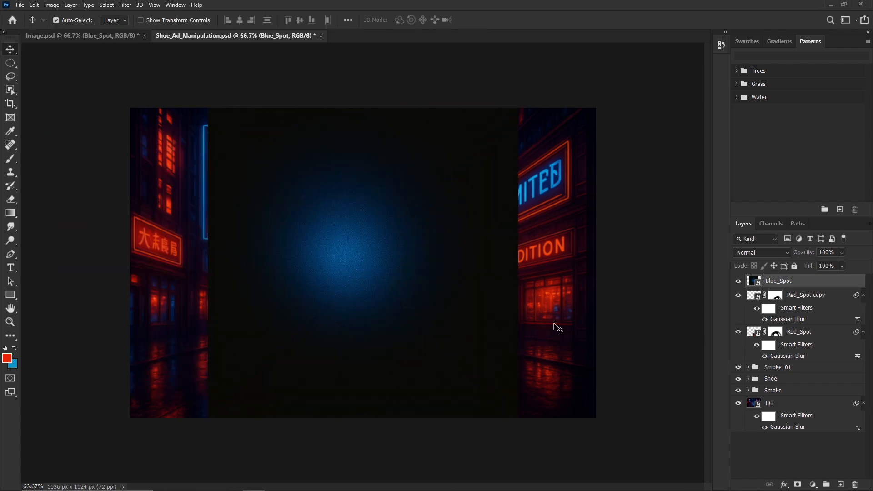
{"action": "left_click", "coordinate": [761, 252]}
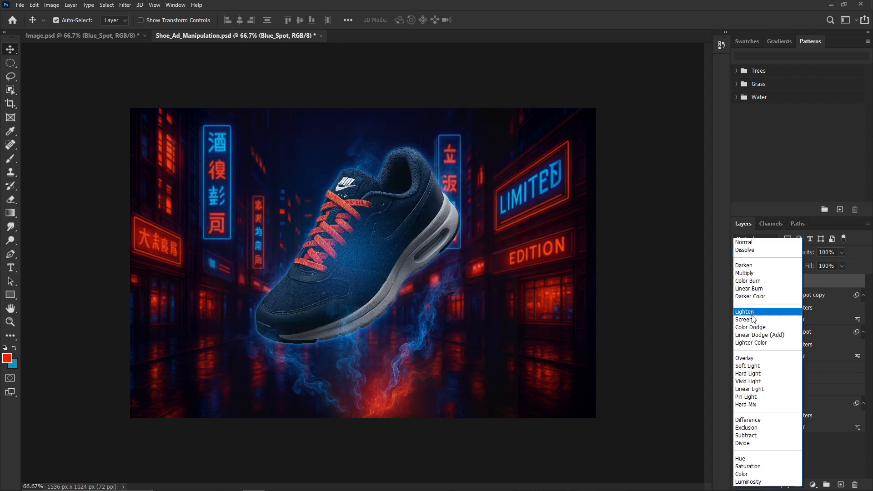
{"action": "left_click", "coordinate": [751, 327]}
- Scale the Blue_Spot layer to about 42% and position it over the blue smoke base beside the red glow
{"action": "key", "text": "ctrl+t"}
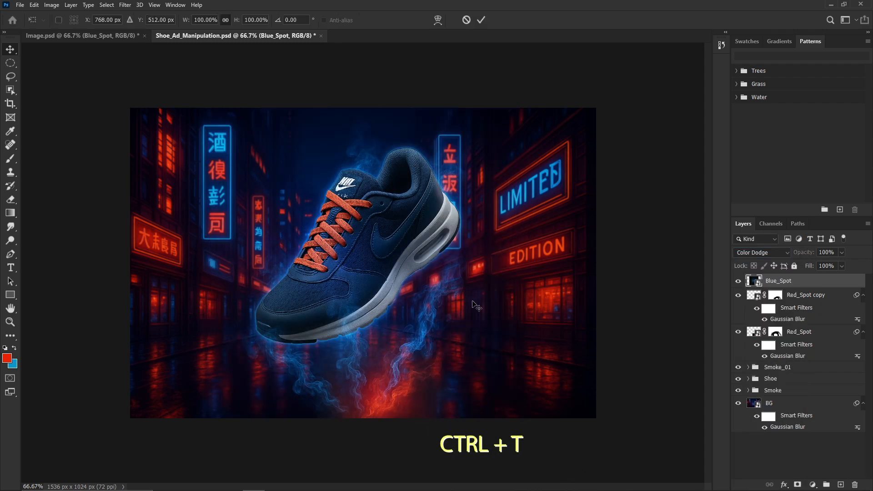
{"action": "left_click_drag", "start_coordinate": [518, 107], "coordinate": [339, 287]}
{"action": "left_click_drag", "start_coordinate": [258, 345], "coordinate": [341, 402]}
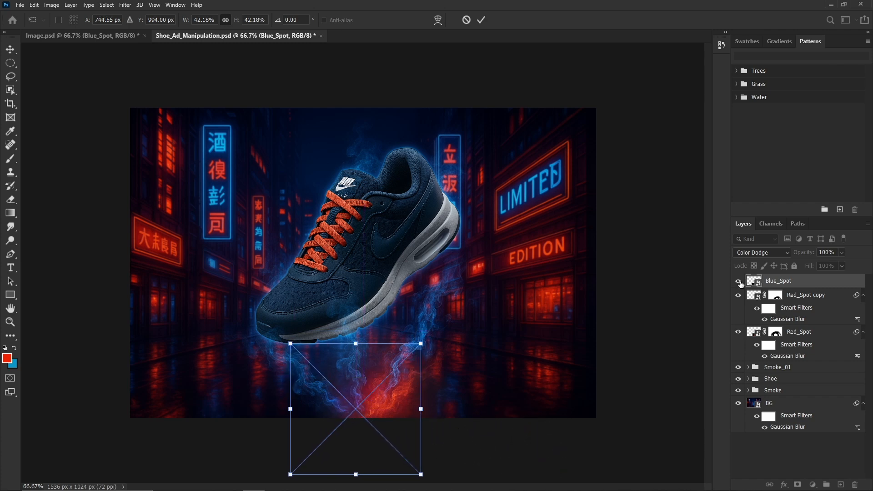
{"action": "key", "text": "Left"}
{"action": "key", "text": "Left"}
{"action": "key", "text": "Left"}
{"action": "key", "text": "Left"}
{"action": "key", "text": "Left"}
{"action": "key", "text": "Left"}
{"action": "key", "text": "Left"}
{"action": "key", "text": "Left"}
{"action": "key", "text": "Left"}
{"action": "key", "text": "Return"}
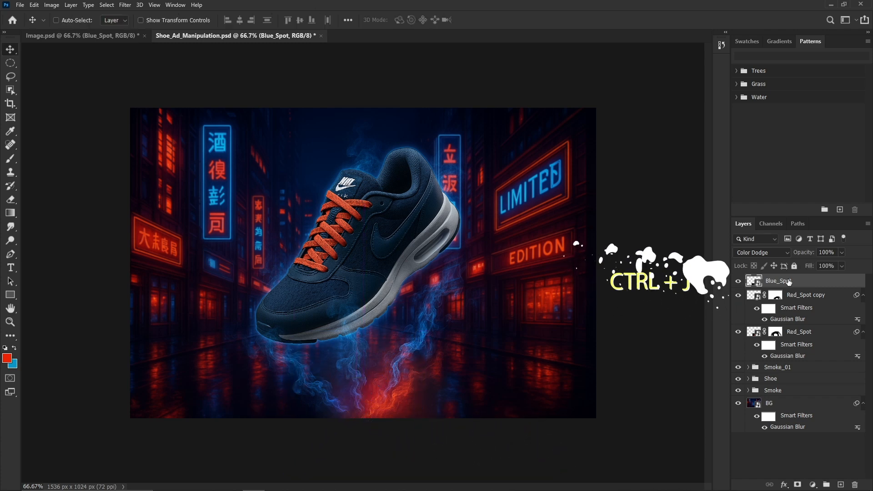
- Duplicate Blue_Spot twice, then scale the topmost copy to about 37% and shift it left along the smoke base
{"action": "key", "text": "ctrl+j"}
{"action": "key", "text": "ctrl+j"}
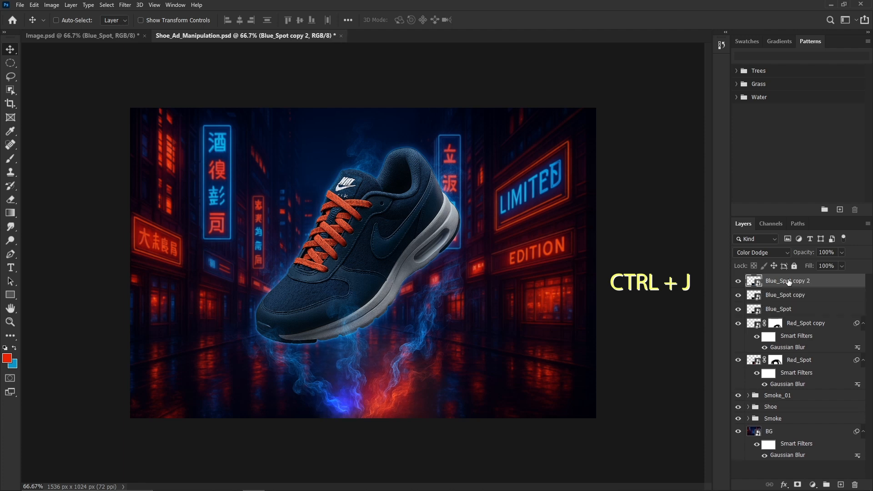
{"action": "key", "text": "ctrl+t"}
{"action": "left_click_drag", "start_coordinate": [394, 373], "coordinate": [362, 373]}
{"action": "left_click_drag", "start_coordinate": [385, 344], "coordinate": [368, 361]}
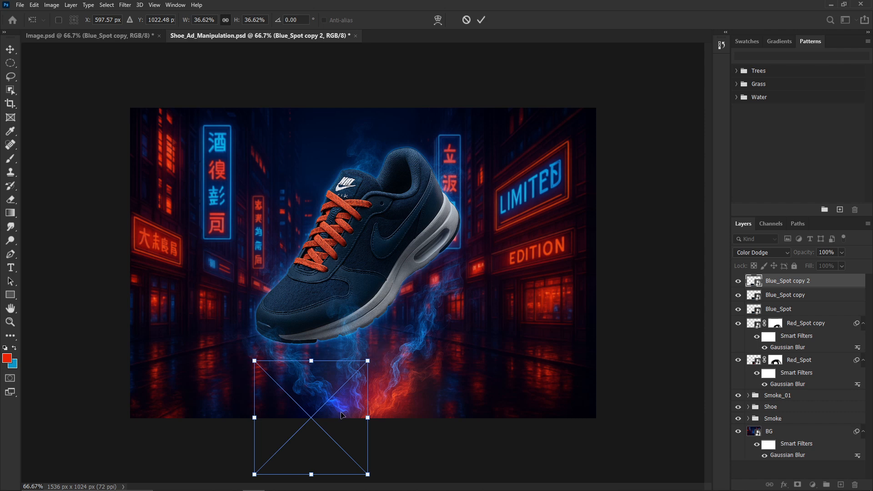
{"action": "key", "text": "Return"}
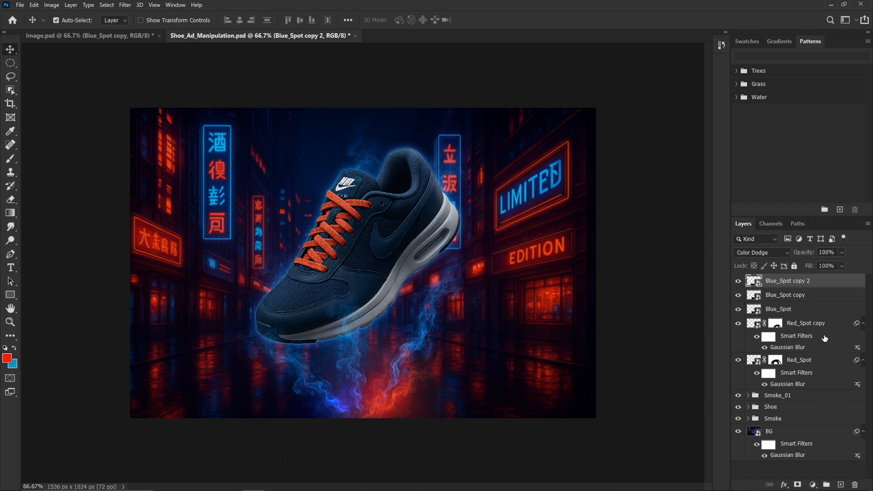
- Group all red and blue spot layers as Glow_Spot and toggle the group's visibility to compare the effect
{"action": "left_click", "coordinate": [816, 365], "text": "shift"}
{"action": "key", "text": "ctrl+g"}
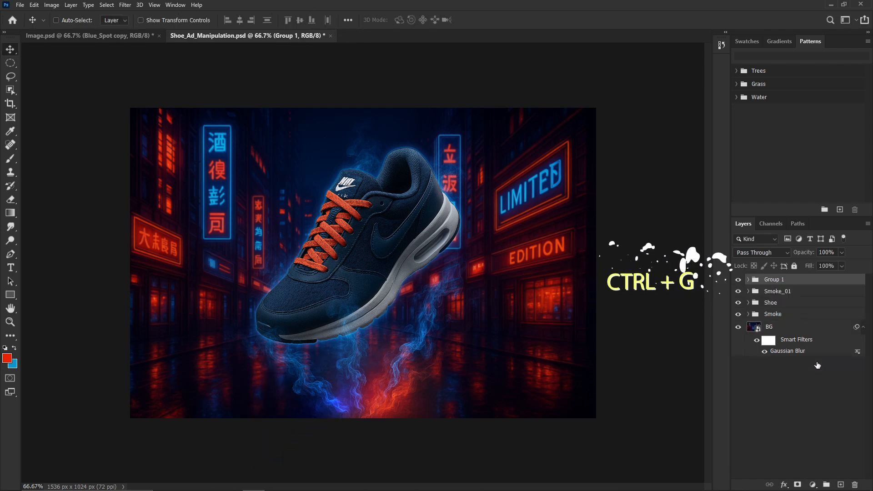
{"action": "double_click", "coordinate": [773, 280]}
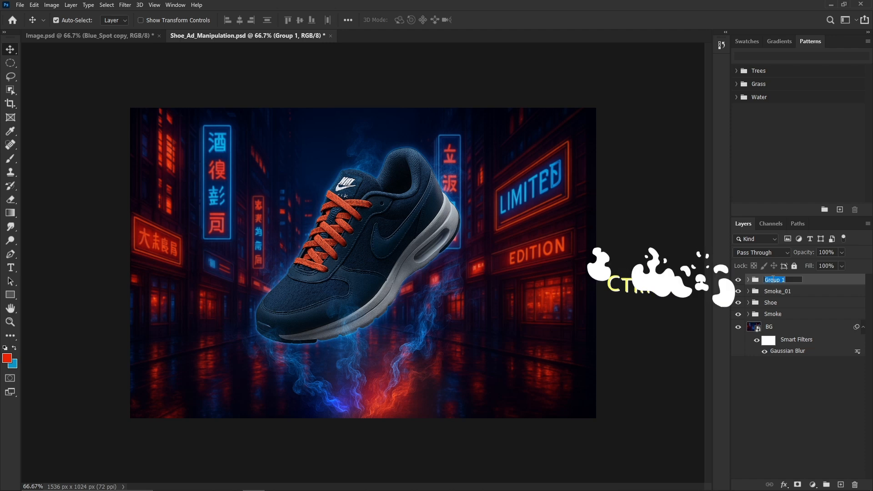
{"action": "type", "text": "Glow"}
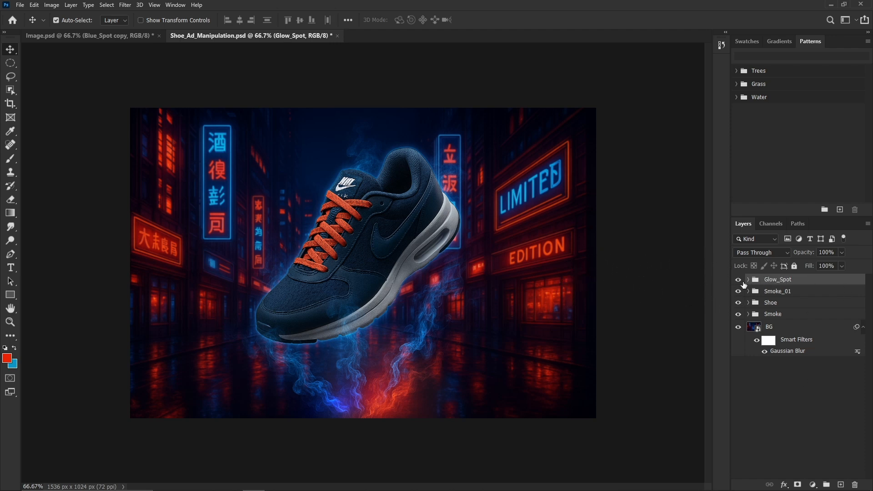
{"action": "left_click", "coordinate": [738, 279]}
{"action": "left_click", "coordinate": [739, 279]}
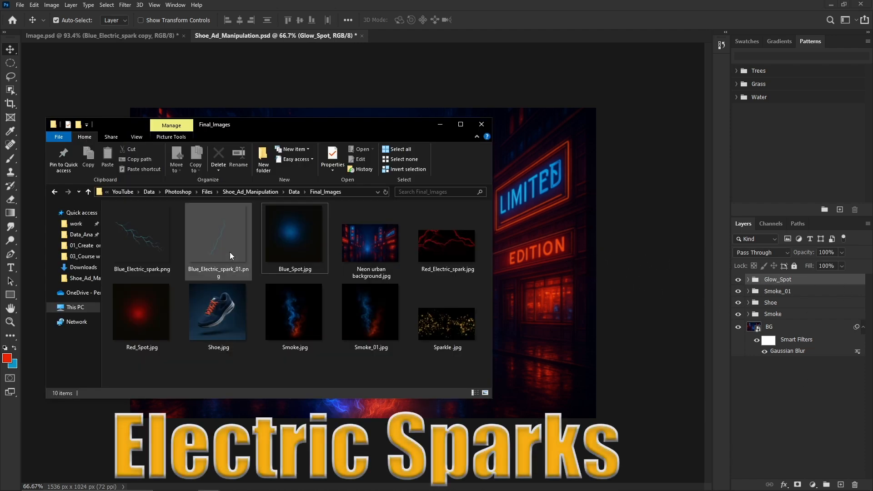
- Place Blue_Electric_spark_01.png from the Final_Images folder above the Glow_Spot group and set its blend mode to Linear Dodge (Add)
{"action": "left_click_drag", "start_coordinate": [230, 252], "coordinate": [252, 257]}
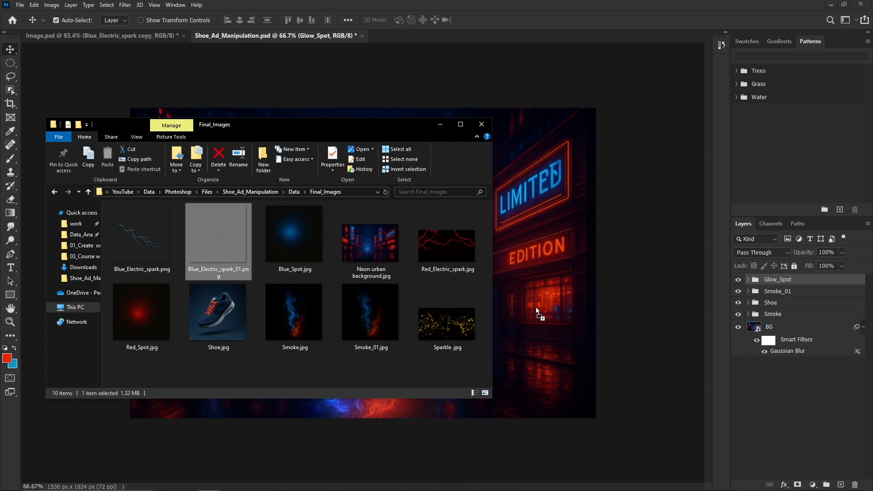
{"action": "left_click_drag", "start_coordinate": [535, 307], "coordinate": [536, 306]}
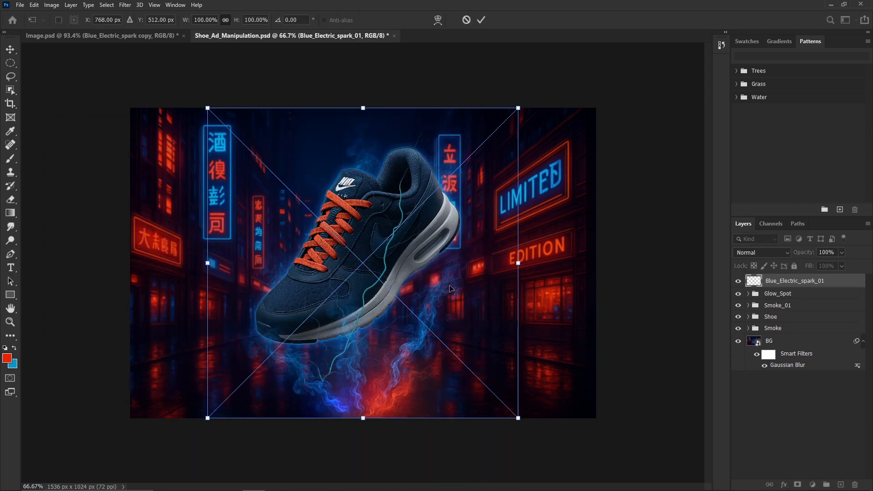
{"action": "scroll", "coordinate": [449, 289], "scroll_direction": "up", "scroll_amount": 3}
{"action": "key", "text": "Return"}
{"action": "left_click", "coordinate": [766, 252]}
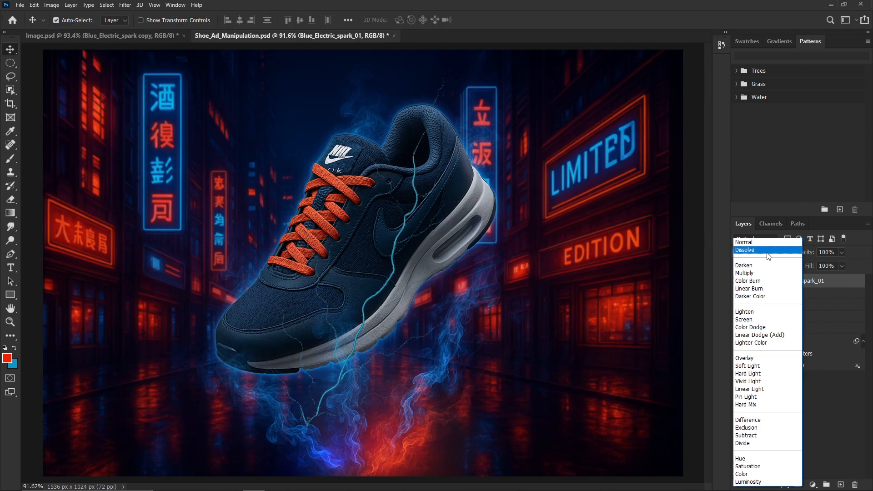
{"action": "left_click", "coordinate": [757, 334]}
- Shrink the electric spark and position it beside the shoe's heel, rising from the blue smoke
{"action": "key", "text": "ctrl+t"}
{"action": "left_click_drag", "start_coordinate": [354, 266], "coordinate": [515, 216]}
{"action": "left_click_drag", "start_coordinate": [472, 323], "coordinate": [471, 316]}
{"action": "left_click_drag", "start_coordinate": [297, 62], "coordinate": [313, 77]}
{"action": "left_click_drag", "start_coordinate": [408, 206], "coordinate": [400, 200]}
{"action": "key", "text": "Return"}
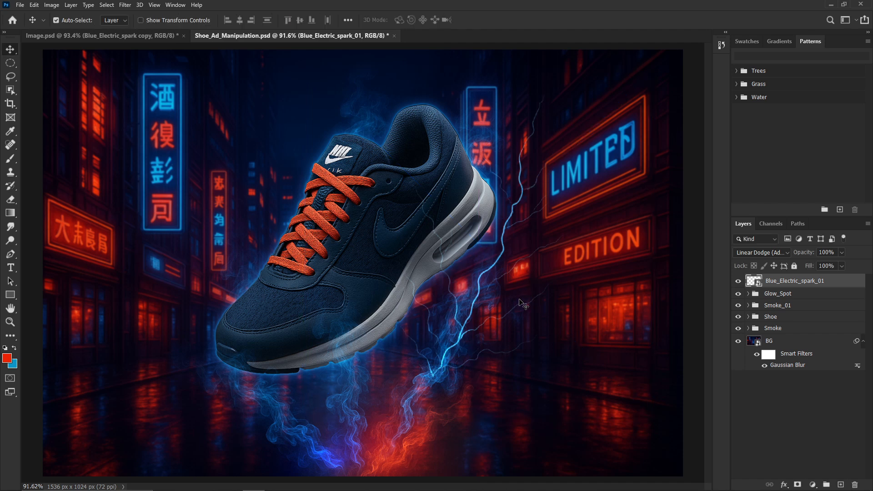
- Duplicate the spark layer, hide the original, and mask out the copy's side branches with a black brush
{"action": "key", "text": "ctrl+j"}
{"action": "left_click", "coordinate": [738, 294]}
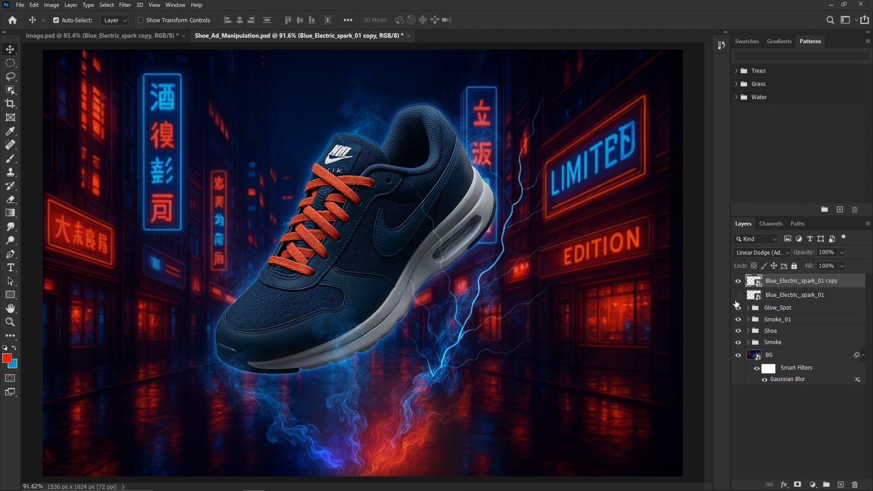
{"action": "left_click", "coordinate": [798, 484]}
{"action": "key", "text": "b"}
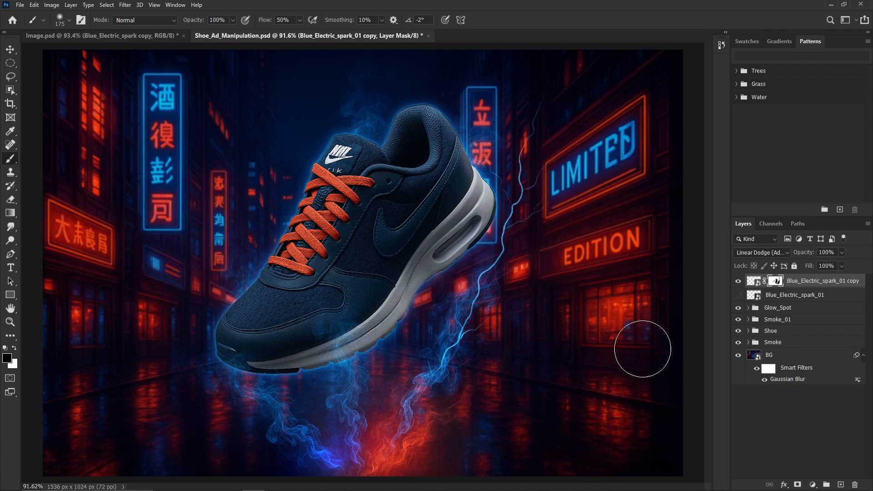
- Duplicate the hidden original spark, show the copy, and scale and position it rising above the shoe's tongue
{"action": "left_click", "coordinate": [800, 296]}
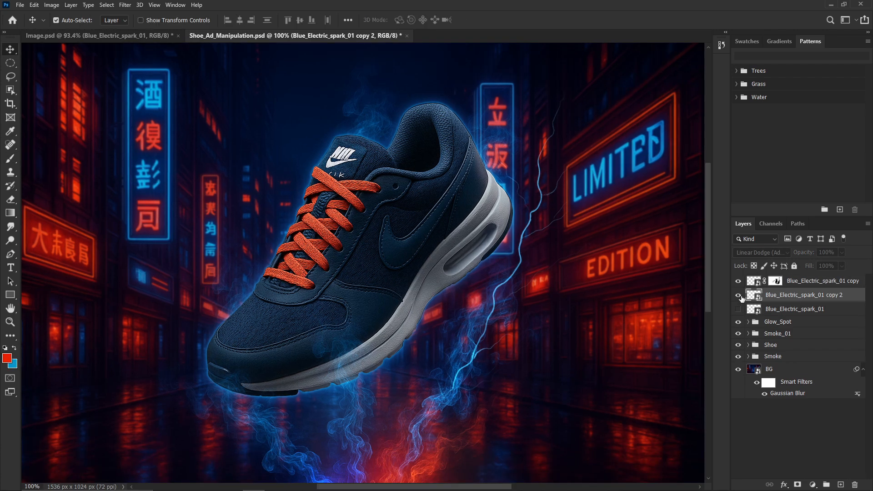
{"action": "key", "text": "ctrl+t"}
{"action": "left_click_drag", "start_coordinate": [356, 167], "coordinate": [334, 243]}
{"action": "scroll", "coordinate": [334, 244], "scroll_direction": "down", "scroll_amount": 2}
{"action": "scroll", "coordinate": [334, 244], "scroll_direction": "up", "scroll_amount": 3}
{"action": "left_click_drag", "start_coordinate": [166, 90], "coordinate": [188, 113]}
{"action": "left_click_drag", "start_coordinate": [341, 284], "coordinate": [334, 242]}
{"action": "left_click_drag", "start_coordinate": [486, 390], "coordinate": [472, 375]}
{"action": "left_click_drag", "start_coordinate": [335, 236], "coordinate": [341, 237]}
{"action": "key", "text": "Return"}
- Add a layer mask to the second spark copy and paint out the part overlapping the shoe
{"action": "left_click", "coordinate": [797, 485]}
{"action": "key", "text": "b"}
{"action": "left_click_drag", "start_coordinate": [304, 268], "coordinate": [353, 187]}
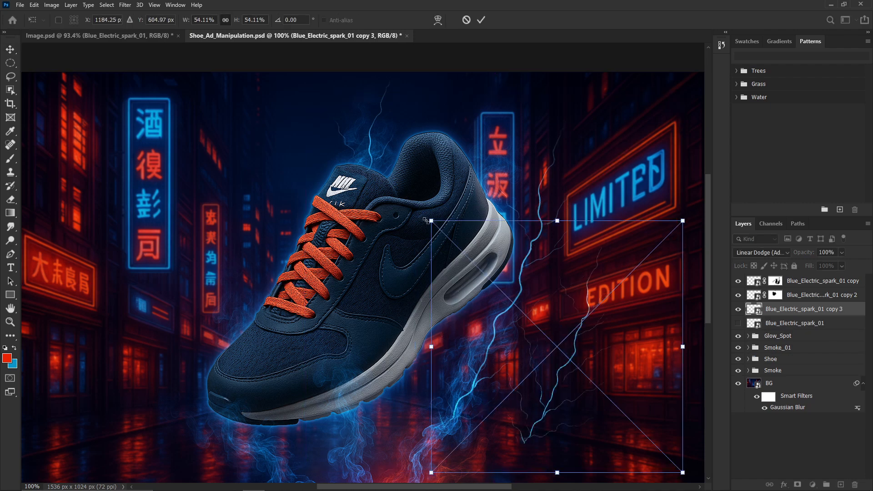
- Position the third blue spark copy rising behind the shoe's heel and mask out the part overlapping the shoe
{"action": "left_click_drag", "start_coordinate": [446, 225], "coordinate": [502, 173]}
{"action": "right_click", "coordinate": [474, 170]}
{"action": "left_click", "coordinate": [507, 311]}
{"action": "mouse_move", "coordinate": [434, 144]}
{"action": "left_mouse_down"}
{"action": "mouse_move", "coordinate": [495, 153]}
{"action": "mouse_move", "coordinate": [442, 150]}
{"action": "left_mouse_up"}
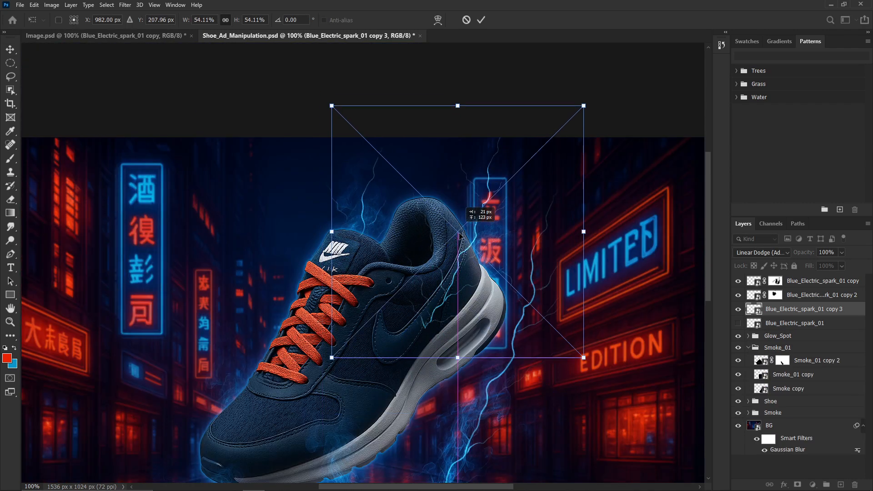
{"action": "left_click_drag", "start_coordinate": [471, 253], "coordinate": [450, 234]}
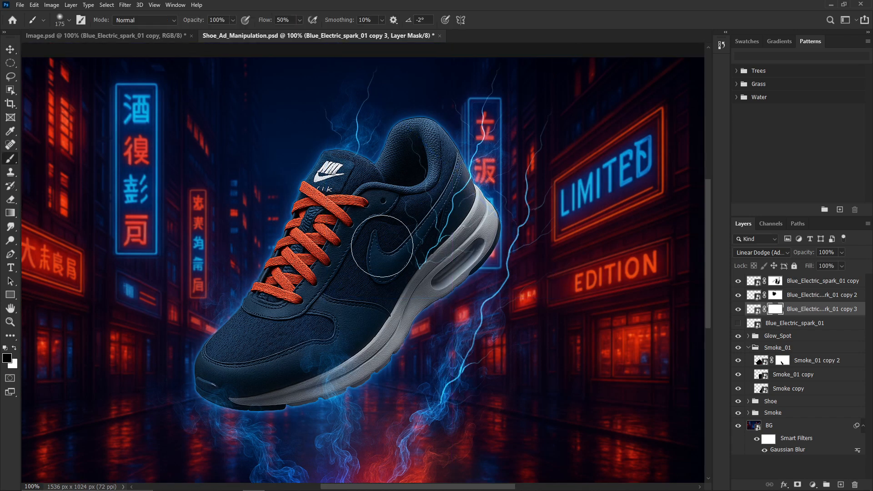
{"action": "left_click_drag", "start_coordinate": [381, 254], "coordinate": [445, 201]}
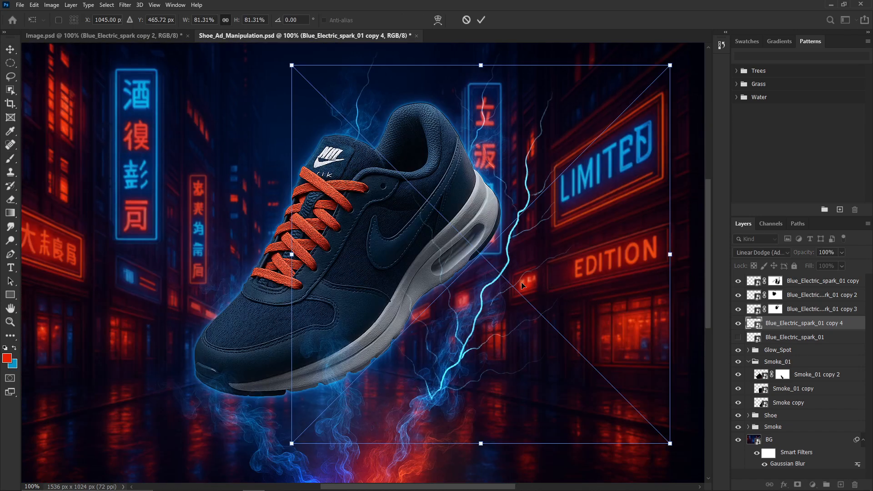
- Place the fourth blue spark copy rising above the shoe's toe and paint out its unwanted branches on a mask
{"action": "mouse_move", "coordinate": [291, 454]}
{"action": "left_mouse_down"}
{"action": "mouse_move", "coordinate": [272, 409]}
{"action": "mouse_move", "coordinate": [254, 390]}
{"action": "mouse_move", "coordinate": [224, 244]}
{"action": "mouse_move", "coordinate": [245, 332]}
{"action": "mouse_move", "coordinate": [286, 356]}
{"action": "mouse_move", "coordinate": [245, 328]}
{"action": "mouse_move", "coordinate": [253, 366]}
{"action": "left_mouse_up"}
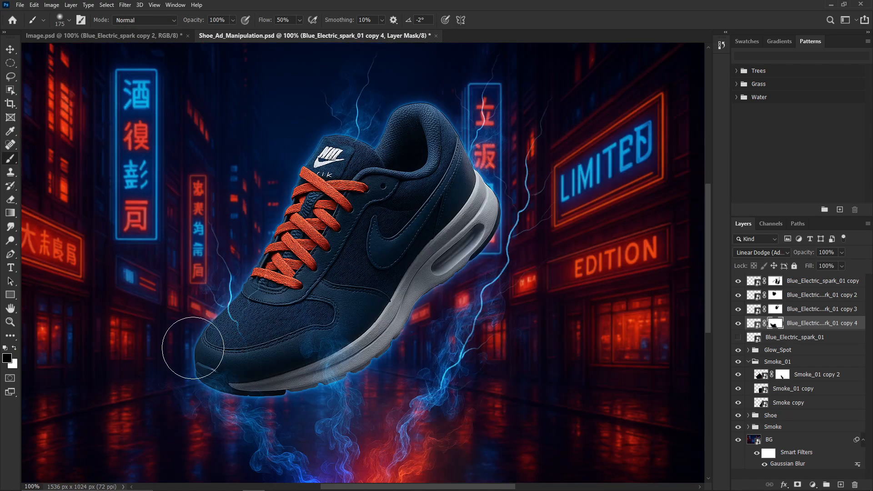
{"action": "left_click_drag", "start_coordinate": [189, 351], "coordinate": [241, 314]}
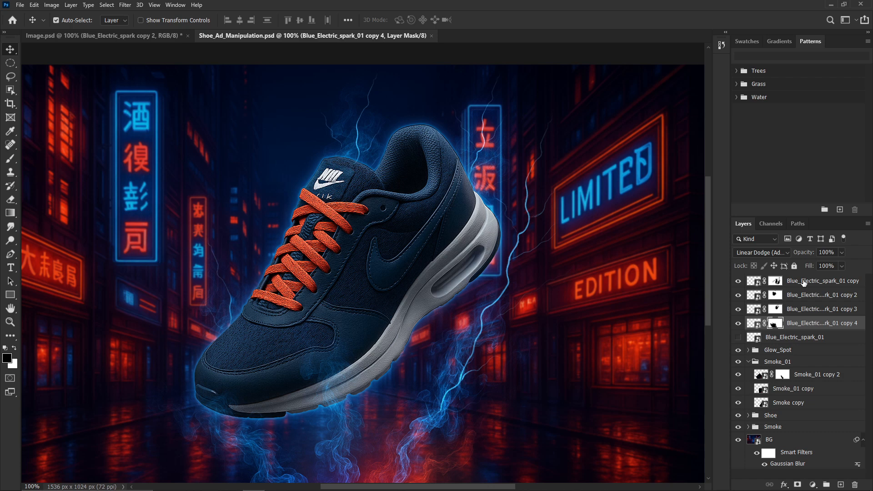
- Place Blue_Electric_spark.png above the other sparks, scale and rotate it around the toe, and mask out the part over the shoe
{"action": "left_click", "coordinate": [804, 283]}
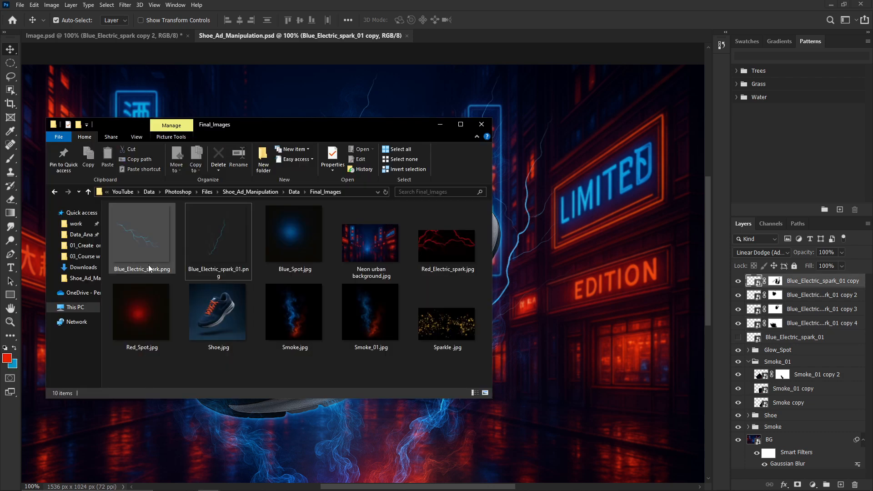
{"action": "left_click_drag", "start_coordinate": [141, 214], "coordinate": [464, 315]}
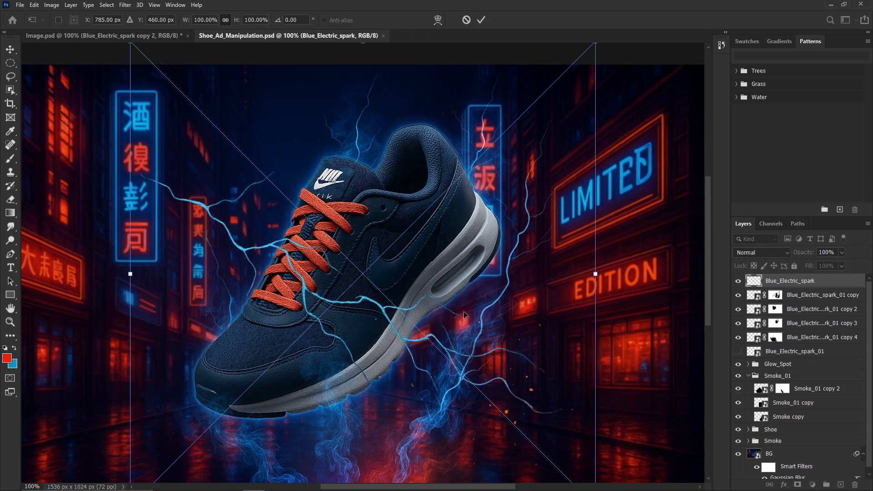
{"action": "left_click", "coordinate": [759, 255]}
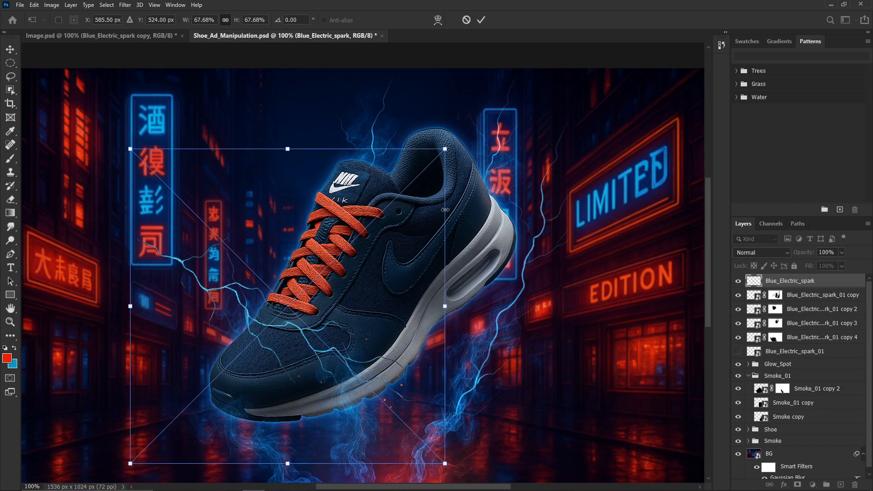
{"action": "scroll", "coordinate": [445, 210], "scroll_direction": "down", "scroll_amount": 2}
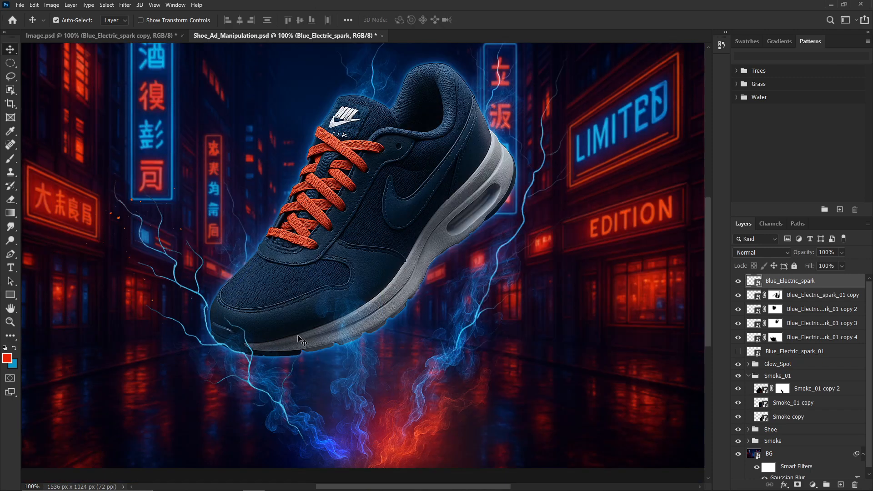
{"action": "mouse_move", "coordinate": [254, 450]}
{"action": "left_mouse_down"}
{"action": "mouse_move", "coordinate": [273, 312]}
{"action": "mouse_move", "coordinate": [141, 209]}
{"action": "left_mouse_up"}
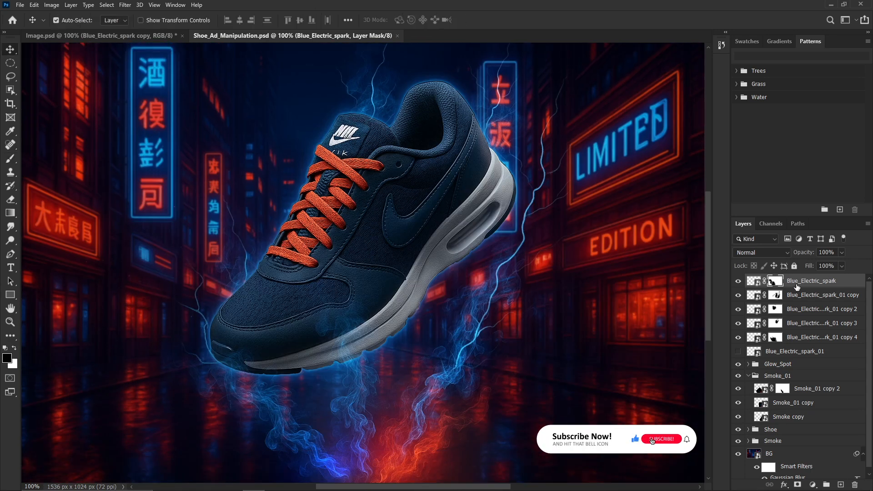
- Group the blue spark layers and name the group Blue_Spark
{"action": "key", "text": "ctrl+g"}
{"action": "double_click", "coordinate": [780, 280]}
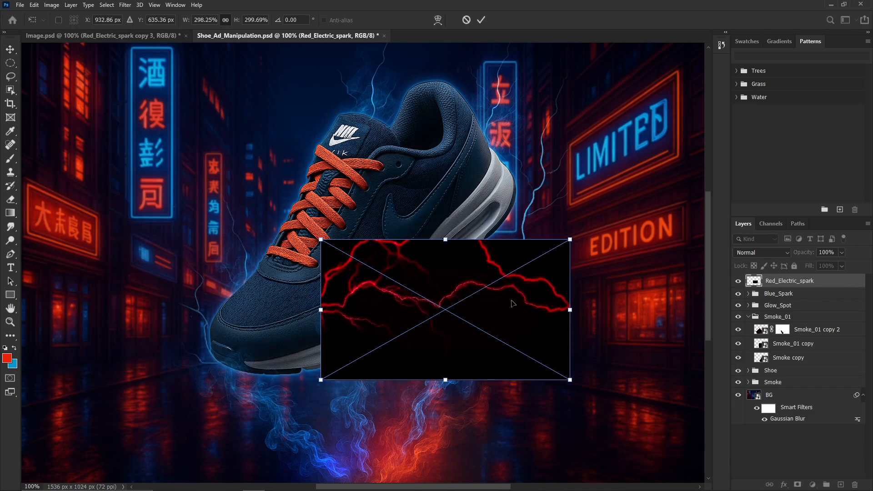
- Finish placing the Red_Electric_spark image over the shoe and set its blend mode to Linear Dodge (Add)
{"action": "key", "text": "Return"}
{"action": "left_click", "coordinate": [773, 255]}
{"action": "left_click", "coordinate": [757, 317]}
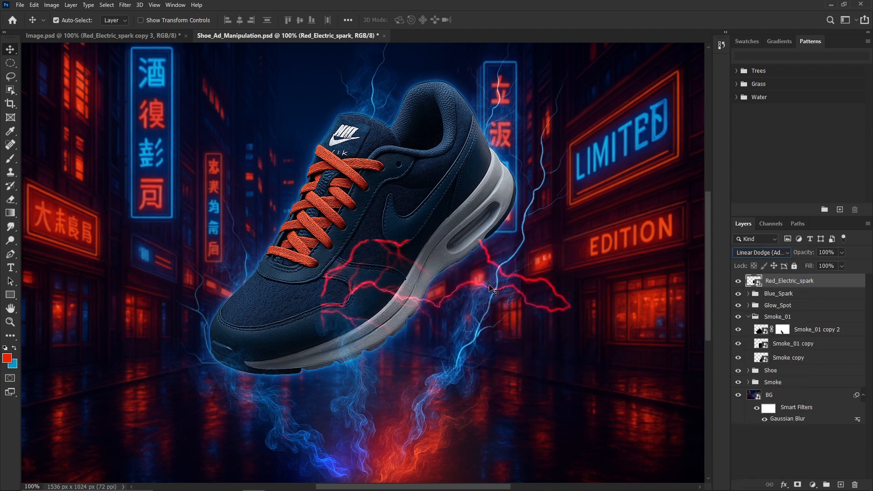
- Duplicate the red spark, hide the original, and rotate, shrink and position the copy along the sole near the heel
{"action": "key", "text": "ctrl+j"}
{"action": "left_click", "coordinate": [738, 295]}
{"action": "key", "text": "ctrl+t"}
{"action": "right_click", "coordinate": [463, 264]}
{"action": "left_click", "coordinate": [489, 440]}
{"action": "left_click_drag", "start_coordinate": [602, 200], "coordinate": [430, 116]}
{"action": "left_click_drag", "start_coordinate": [438, 375], "coordinate": [431, 286]}
{"action": "left_click_drag", "start_coordinate": [613, 113], "coordinate": [576, 135]}
{"action": "left_click_drag", "start_coordinate": [459, 217], "coordinate": [470, 222]}
{"action": "left_click_drag", "start_coordinate": [587, 138], "coordinate": [563, 152]}
{"action": "left_click_drag", "start_coordinate": [434, 284], "coordinate": [439, 289]}
{"action": "key", "text": "Return"}
- Mask out the red spark copy's excess branches with a black brush and duplicate the masked layer in place
{"action": "left_click", "coordinate": [797, 485]}
{"action": "key", "text": "b"}
{"action": "left_click_drag", "start_coordinate": [530, 211], "coordinate": [546, 184]}
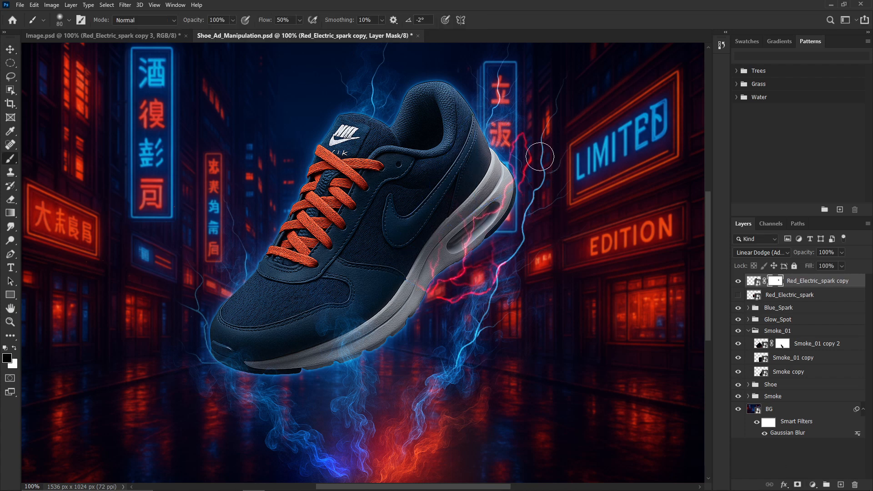
{"action": "left_click_drag", "start_coordinate": [514, 292], "coordinate": [488, 263]}
{"action": "key", "text": "v"}
{"action": "key", "text": "ctrl+j"}
- Duplicate the hidden original red spark, show the copy, and rotate and position it running down from the sole into the red smoke
{"action": "left_click", "coordinate": [778, 312]}
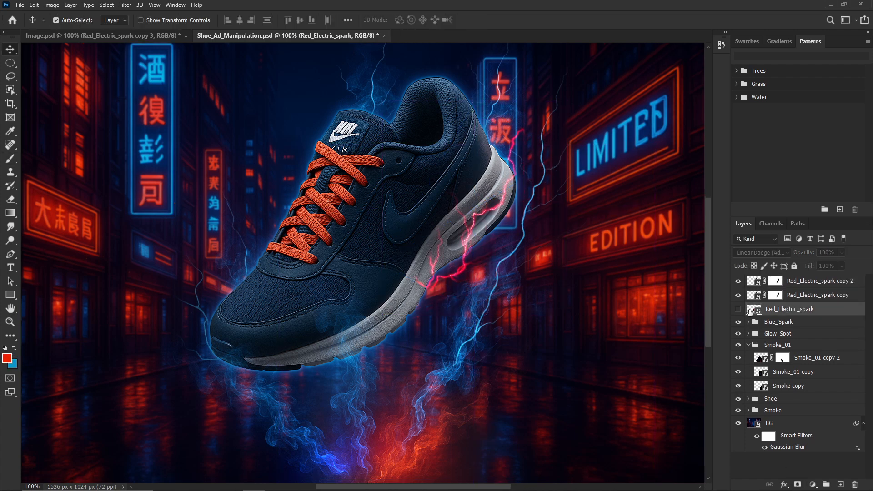
{"action": "key", "text": "ctrl+j"}
{"action": "key", "text": "ctrl+t"}
{"action": "left_click_drag", "start_coordinate": [429, 245], "coordinate": [368, 272]}
{"action": "key", "text": "Return"}
{"action": "key", "text": "ctrl+t"}
{"action": "right_click", "coordinate": [370, 274]}
{"action": "left_click", "coordinate": [400, 456]}
{"action": "left_click_drag", "start_coordinate": [388, 239], "coordinate": [425, 265]}
{"action": "left_click_drag", "start_coordinate": [488, 236], "coordinate": [475, 306]}
{"action": "left_click_drag", "start_coordinate": [439, 406], "coordinate": [439, 389]}
{"action": "key", "text": "Return"}
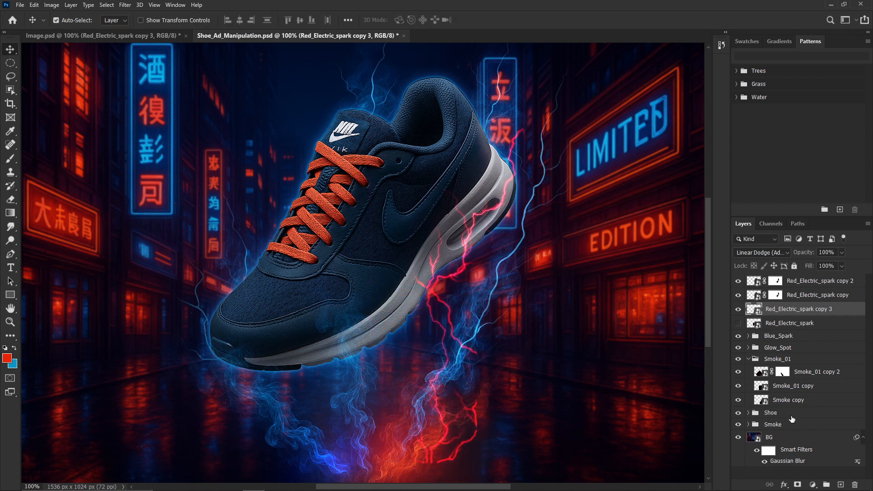
- Add a layer mask to this red spark copy and paint out its lower branches with an enlarged brush
{"action": "left_click", "coordinate": [797, 484]}
{"action": "key", "text": "b"}
{"action": "key", "text": "bracketright"}
{"action": "key", "text": "bracketright"}
{"action": "key", "text": "bracketright"}
{"action": "key", "text": "bracketright"}
{"action": "key", "text": "bracketright"}
{"action": "left_click_drag", "start_coordinate": [468, 443], "coordinate": [414, 424]}
{"action": "key", "text": "v"}
- Duplicate the original red spark again and scale and rotate the visible copy beneath the middle of the sole, down to the smoke
{"action": "left_click", "coordinate": [794, 322]}
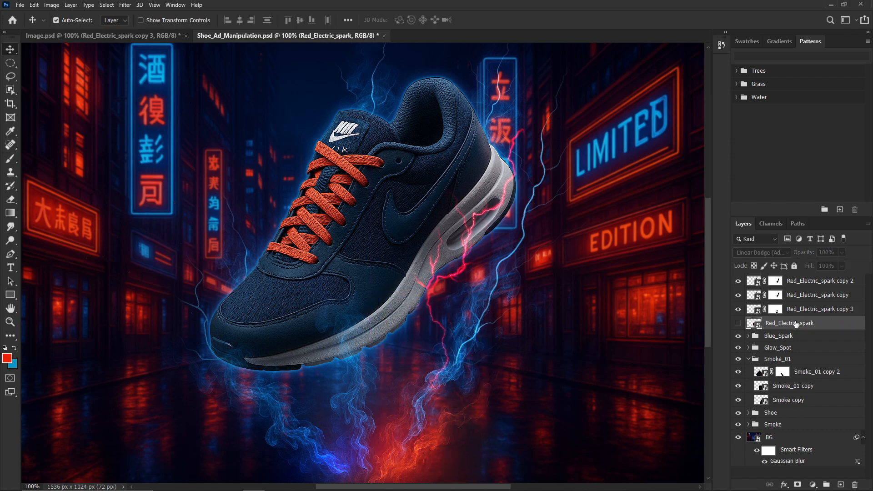
{"action": "key", "text": "ctrl+j"}
{"action": "key", "text": "ctrl+t"}
{"action": "left_click_drag", "start_coordinate": [494, 383], "coordinate": [523, 258]}
{"action": "left_click_drag", "start_coordinate": [430, 292], "coordinate": [381, 296]}
{"action": "left_click_drag", "start_coordinate": [468, 185], "coordinate": [449, 215]}
{"action": "left_click_drag", "start_coordinate": [376, 416], "coordinate": [392, 439]}
{"action": "left_click_drag", "start_coordinate": [463, 238], "coordinate": [444, 275]}
{"action": "left_click_drag", "start_coordinate": [385, 452], "coordinate": [386, 428]}
{"action": "left_click_drag", "start_coordinate": [447, 252], "coordinate": [432, 277]}
{"action": "left_click_drag", "start_coordinate": [389, 358], "coordinate": [396, 354]}
{"action": "left_click_drag", "start_coordinate": [437, 273], "coordinate": [444, 262]}
{"action": "key", "text": "Return"}
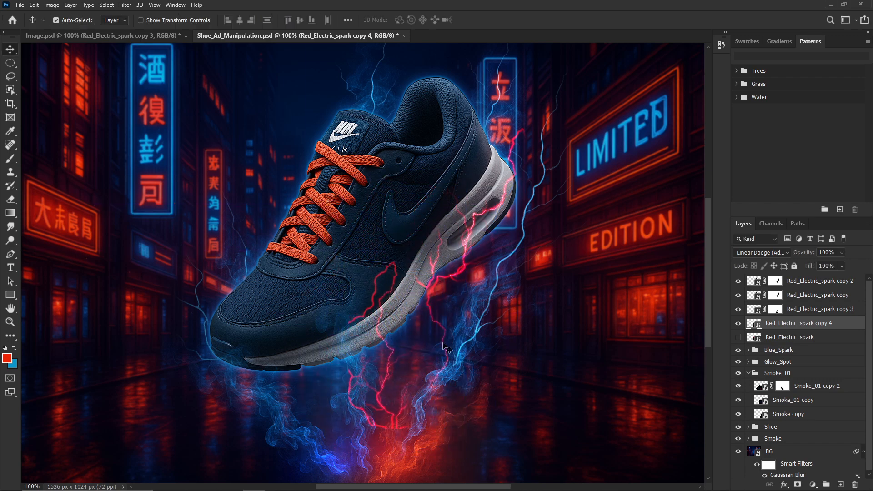
- Add a layer mask to Red_Electric_spark copy 4 and paint out its side branches and shoe overlap with a smaller brush
{"action": "left_click", "coordinate": [798, 485]}
{"action": "key", "text": "b"}
{"action": "key", "text": "bracketleft"}
{"action": "key", "text": "bracketleft"}
{"action": "key", "text": "bracketleft"}
{"action": "key", "text": "bracketleft"}
{"action": "left_click", "coordinate": [376, 267]}
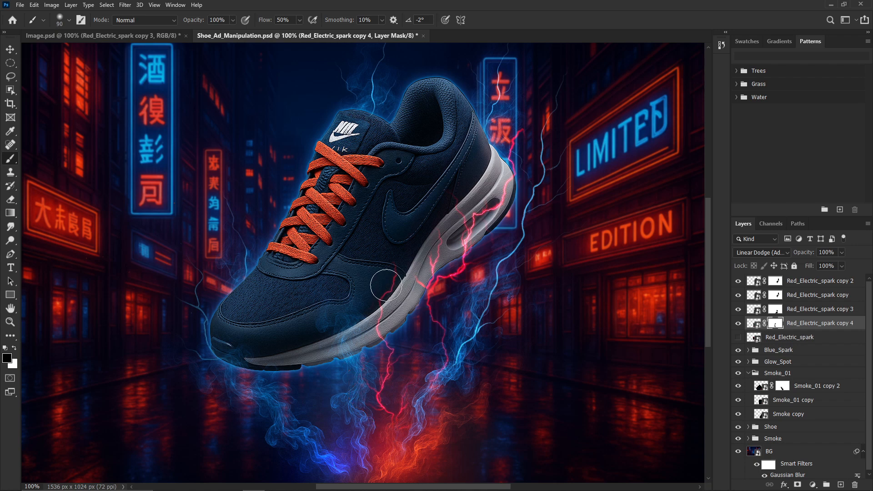
{"action": "key", "text": "v"}
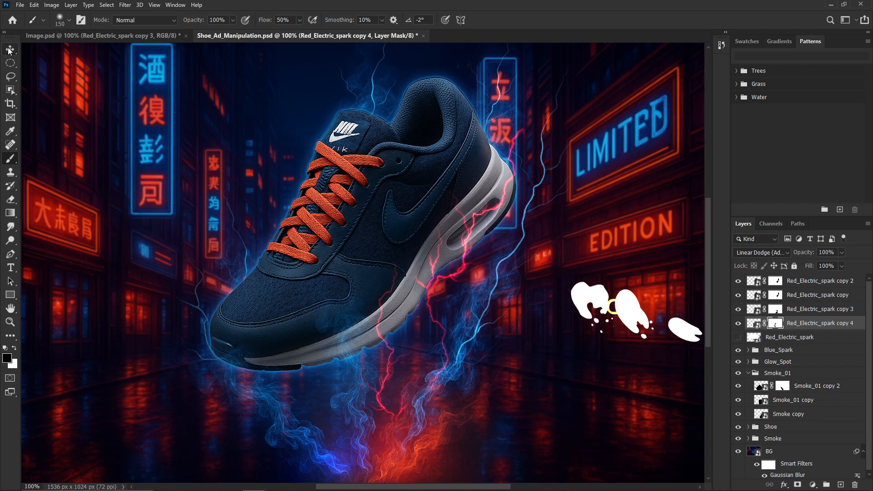
- Delete the hidden original Red_Electric_spark layer
{"action": "left_click", "coordinate": [807, 285]}
{"action": "left_click", "coordinate": [805, 337]}
{"action": "key", "text": "Delete"}
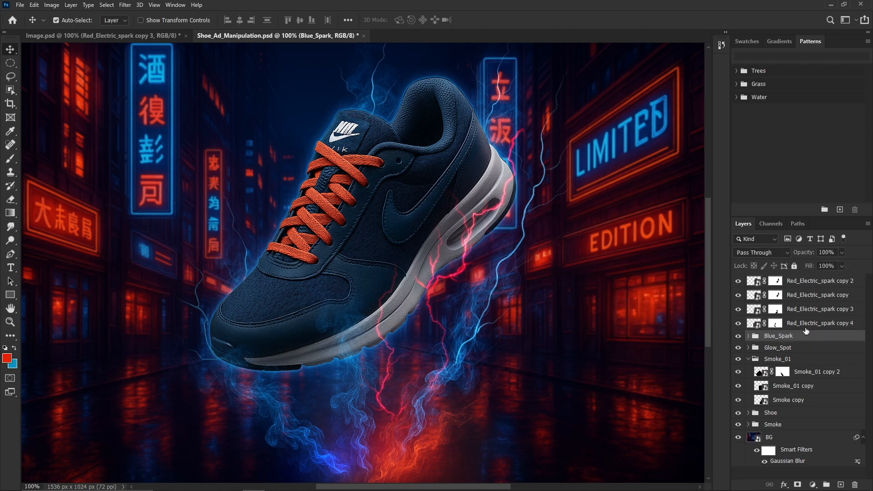
- Group the four red spark copies and rename the new group as the red spark group
{"action": "left_click", "coordinate": [806, 323]}
{"action": "left_click", "coordinate": [799, 285], "text": "shift"}
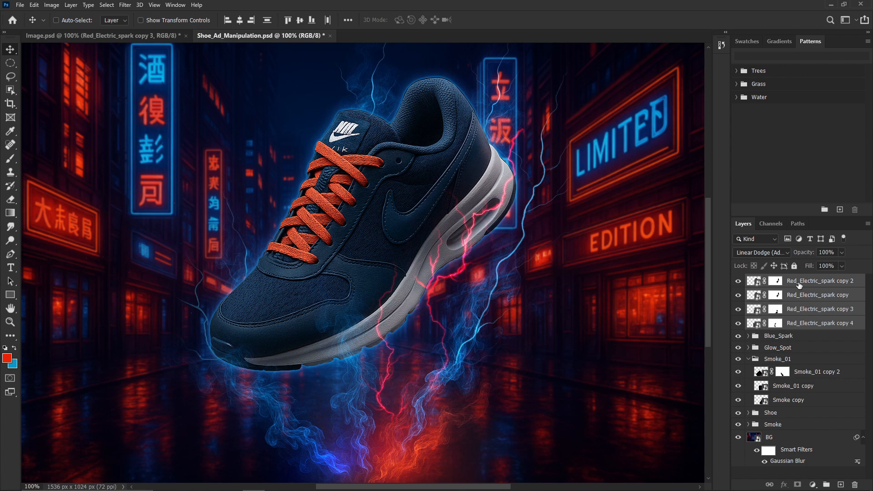
{"action": "key", "text": "ctrl+g"}
{"action": "double_click", "coordinate": [773, 279]}
{"action": "type", "text": "Red-S"}
- Group the red and blue spark groups together and name the parent group Electric_Spark
{"action": "left_click", "coordinate": [804, 293], "text": "shift"}
{"action": "key", "text": "ctrl+g"}
{"action": "double_click", "coordinate": [781, 280]}
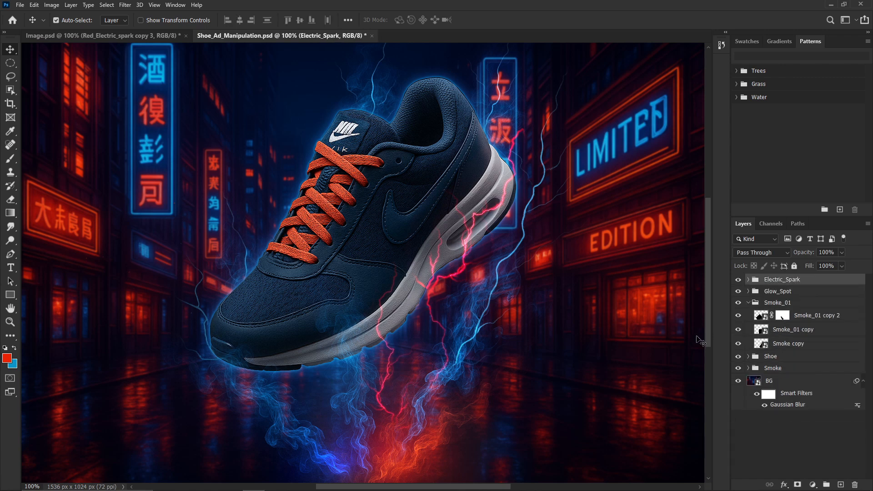
- Fit the whole image in view and compare it with and without the Electric_Spark group
{"action": "left_click", "coordinate": [669, 378]}
{"action": "key", "text": "ctrl+0"}
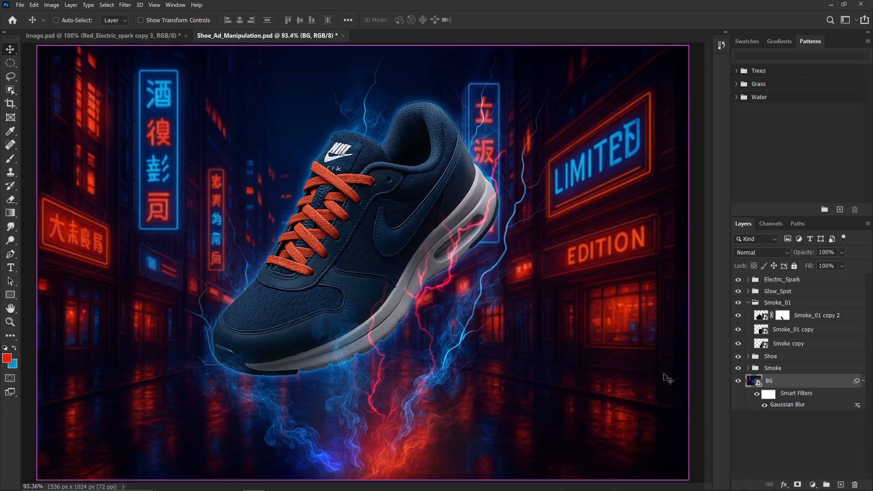
{"action": "left_click", "coordinate": [771, 432]}
{"action": "left_click", "coordinate": [738, 279]}
{"action": "left_click", "coordinate": [738, 279]}
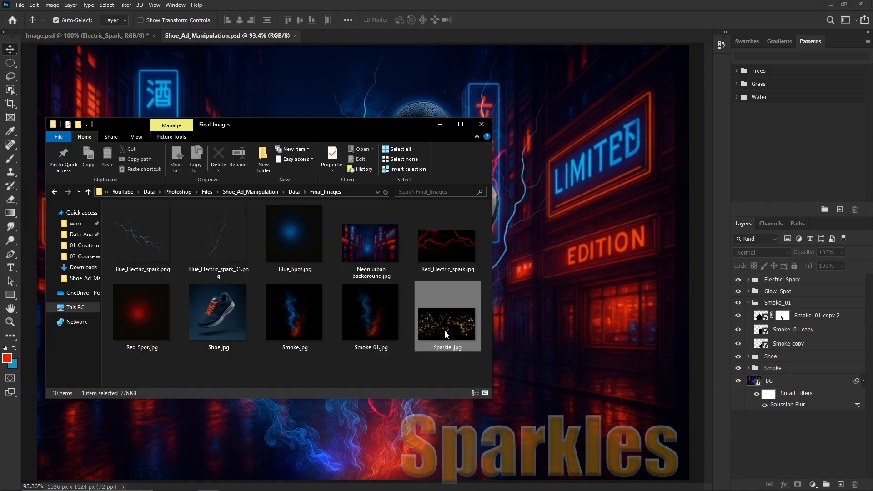
- Place Sparkle.jpg over the composite and add a Hue/Saturation adjustment layer above it
{"action": "left_click_drag", "start_coordinate": [444, 331], "coordinate": [560, 347]}
{"action": "key", "text": "Return"}
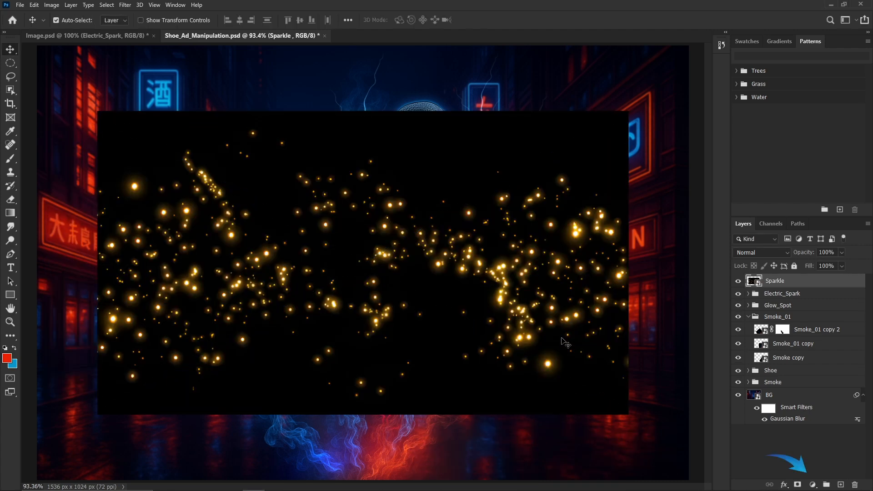
{"action": "left_click", "coordinate": [811, 484]}
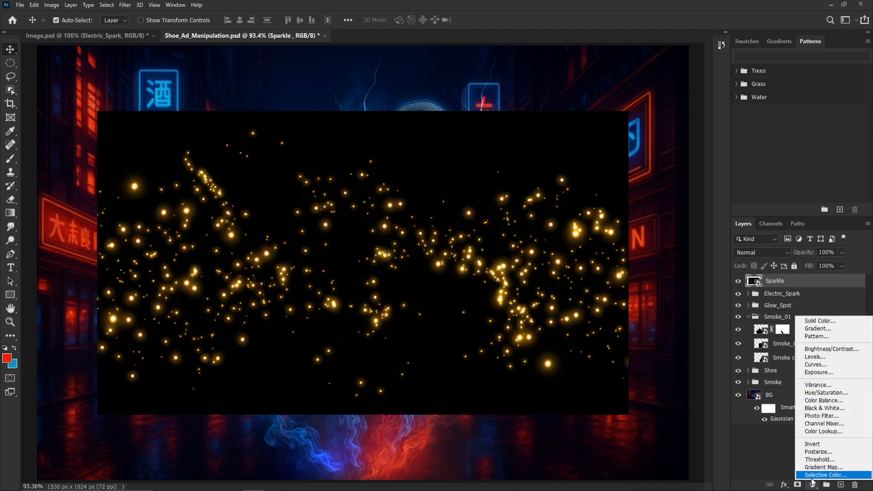
{"action": "left_click", "coordinate": [812, 393]}
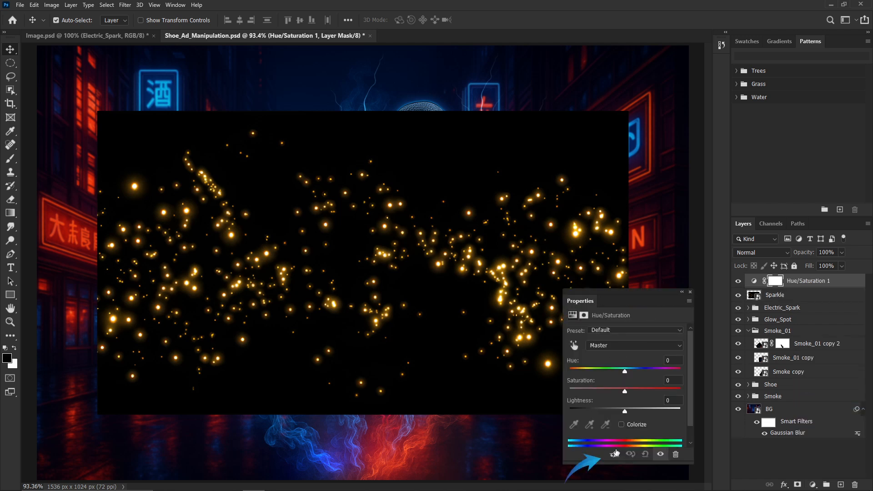
- Clip the Hue/Saturation adjustment to the Sparkle layer and colorize it with Hue 360, Saturation 100 and Lightness -13
{"action": "left_click", "coordinate": [622, 424]}
{"action": "left_click_drag", "start_coordinate": [577, 378], "coordinate": [656, 381]}
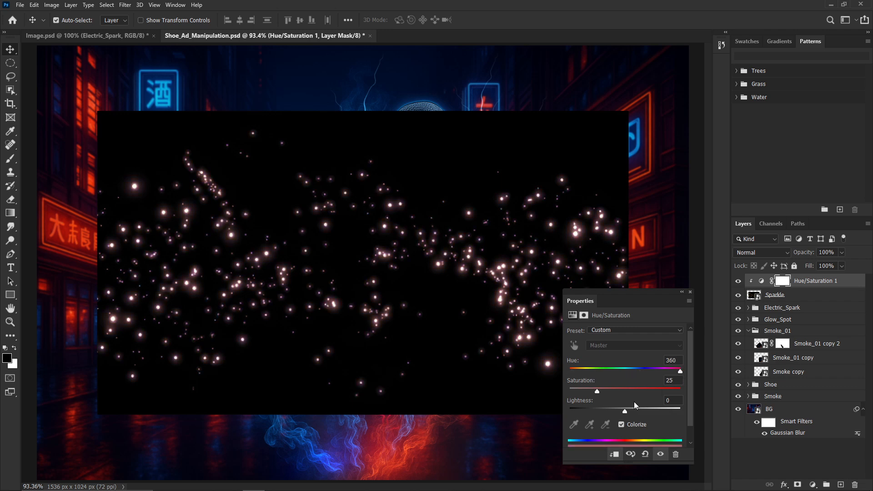
{"action": "left_click_drag", "start_coordinate": [602, 392], "coordinate": [678, 393]}
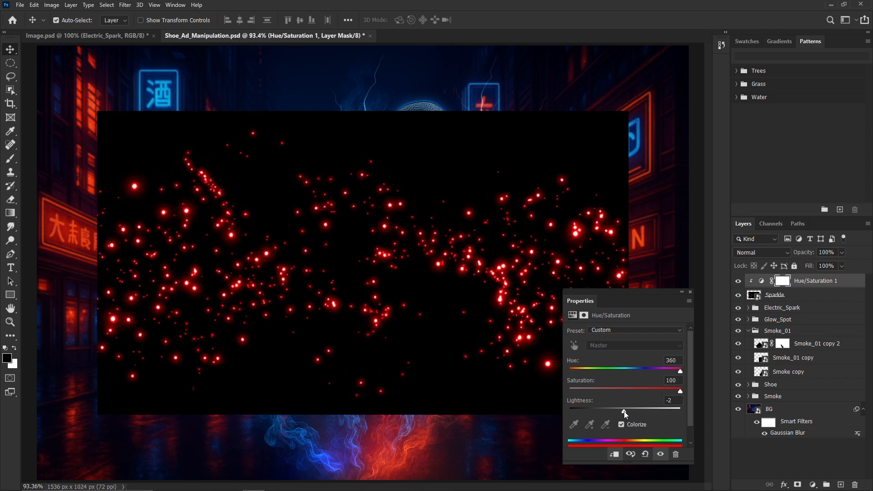
{"action": "left_click_drag", "start_coordinate": [618, 411], "coordinate": [618, 411]}
{"action": "left_click", "coordinate": [630, 453]}
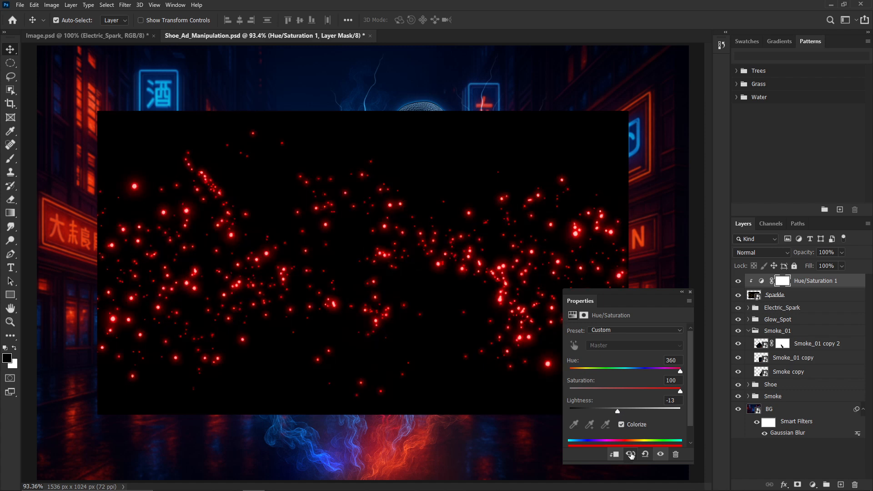
{"action": "left_click", "coordinate": [690, 293]}
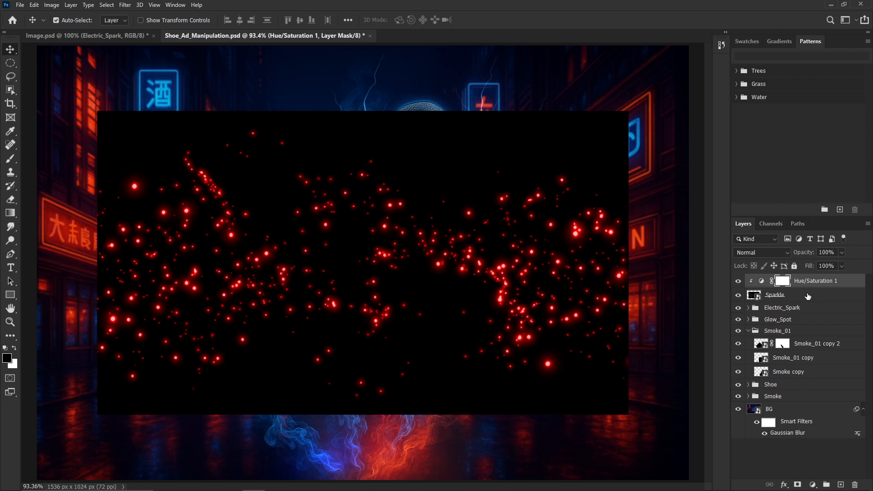
- Merge the Hue/Saturation adjustment with the Sparkle layer and rename the merged layer Sparkle
{"action": "left_click", "coordinate": [808, 296]}
{"action": "right_click", "coordinate": [807, 296]}
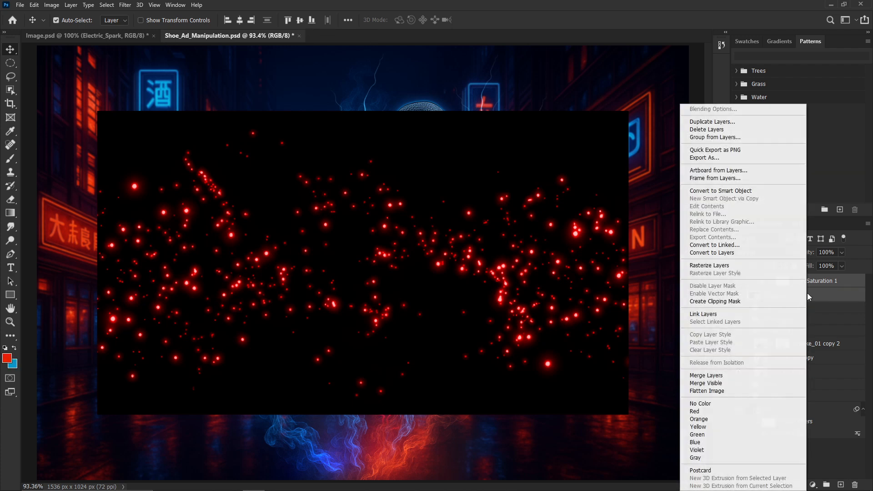
{"action": "left_click", "coordinate": [730, 375]}
{"action": "double_click", "coordinate": [786, 280]}
{"action": "type", "text": "Sparkle"}
{"action": "key", "text": "Return"}
- Set the Sparkle layer's blend mode to Screen, then shrink and move it over the tall neon sign behind the toe side
{"action": "left_click", "coordinate": [778, 251]}
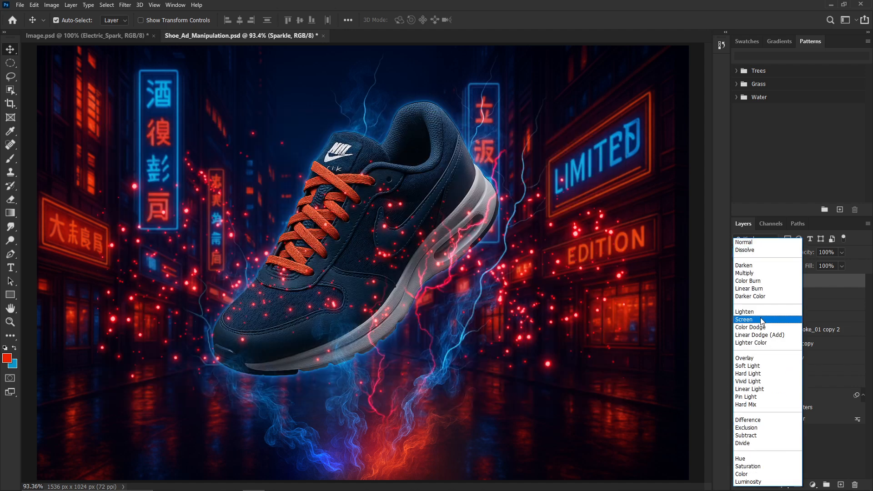
{"action": "left_click", "coordinate": [760, 319]}
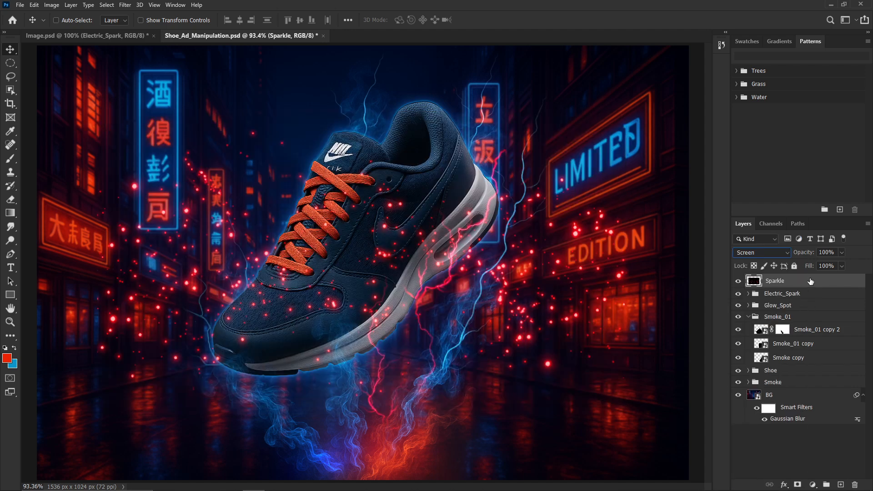
{"action": "key", "text": "ctrl+t"}
{"action": "left_click_drag", "start_coordinate": [629, 111], "coordinate": [382, 252]}
{"action": "left_click_drag", "start_coordinate": [255, 335], "coordinate": [528, 377]}
{"action": "left_click_drag", "start_coordinate": [653, 296], "coordinate": [585, 333]}
{"action": "left_click_drag", "start_coordinate": [500, 394], "coordinate": [180, 124]}
{"action": "key", "text": "Return"}
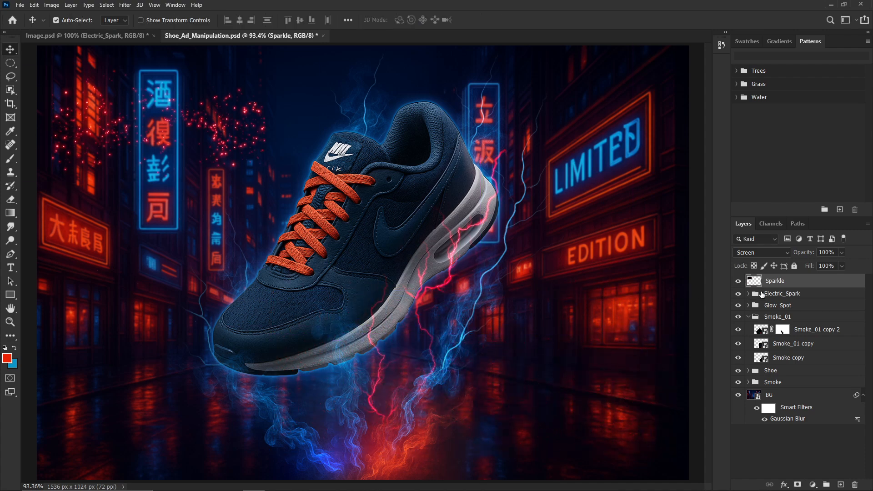
- Duplicate the Sparkle layer, hide the original, and resize and move the copy over the wet street below the shoe's heel side
{"action": "key", "text": "ctrl+j"}
{"action": "left_click", "coordinate": [737, 295]}
{"action": "left_click_drag", "start_coordinate": [539, 255], "coordinate": [539, 254]}
{"action": "key", "text": "ctrl+t"}
{"action": "left_click_drag", "start_coordinate": [217, 133], "coordinate": [508, 427]}
{"action": "left_click_drag", "start_coordinate": [557, 356], "coordinate": [596, 334]}
{"action": "left_click_drag", "start_coordinate": [516, 405], "coordinate": [500, 404]}
{"action": "left_click_drag", "start_coordinate": [579, 333], "coordinate": [604, 319]}
{"action": "left_click_drag", "start_coordinate": [514, 400], "coordinate": [493, 400]}
{"action": "left_click_drag", "start_coordinate": [585, 318], "coordinate": [601, 309]}
{"action": "key", "text": "Return"}
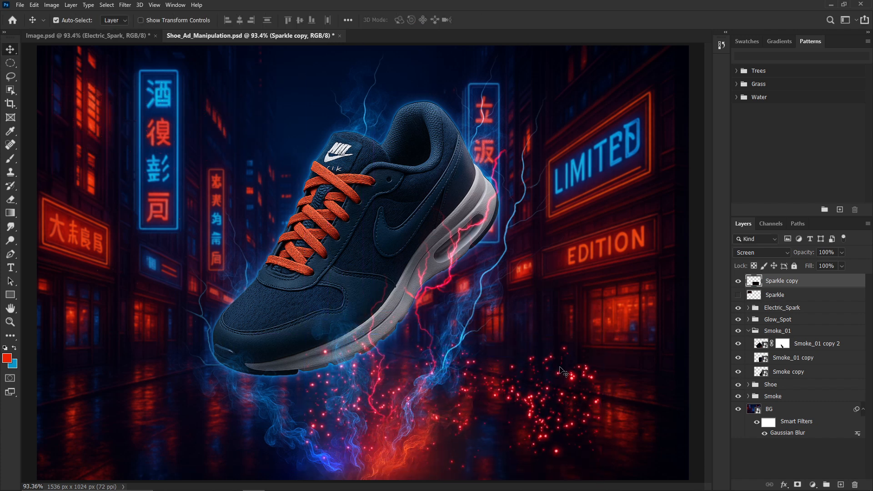
- Mask the Sparkle copy, paint out the sparkles on the street and sole, and reposition the rest around the red smoke
{"action": "left_click", "coordinate": [797, 485]}
{"action": "key", "text": "b"}
{"action": "key", "text": "x"}
{"action": "mouse_move", "coordinate": [585, 395]}
{"action": "left_mouse_down"}
{"action": "mouse_move", "coordinate": [544, 380]}
{"action": "mouse_move", "coordinate": [532, 443]}
{"action": "left_mouse_up"}
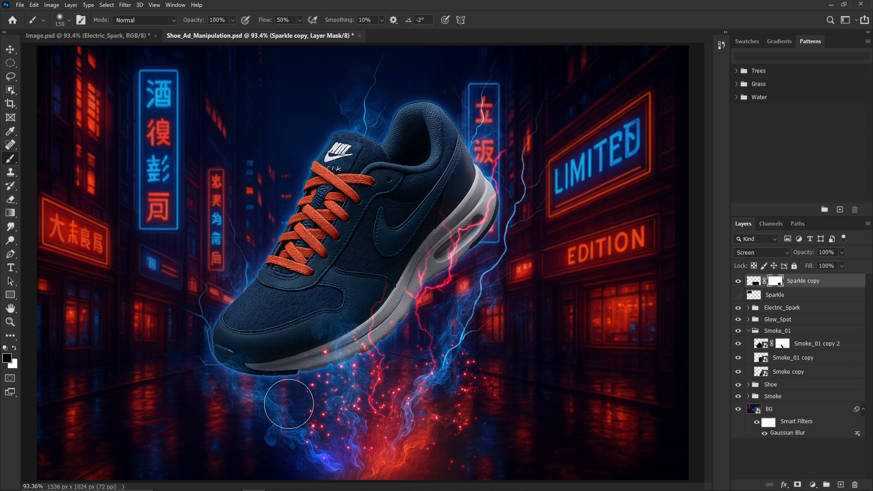
{"action": "left_click_drag", "start_coordinate": [332, 354], "coordinate": [352, 353]}
{"action": "key", "text": "v"}
{"action": "key", "text": "ctrl+t"}
{"action": "mouse_move", "coordinate": [476, 359]}
{"action": "left_mouse_down"}
{"action": "mouse_move", "coordinate": [484, 372]}
{"action": "mouse_move", "coordinate": [460, 365]}
{"action": "left_mouse_up"}
{"action": "key", "text": "Return"}
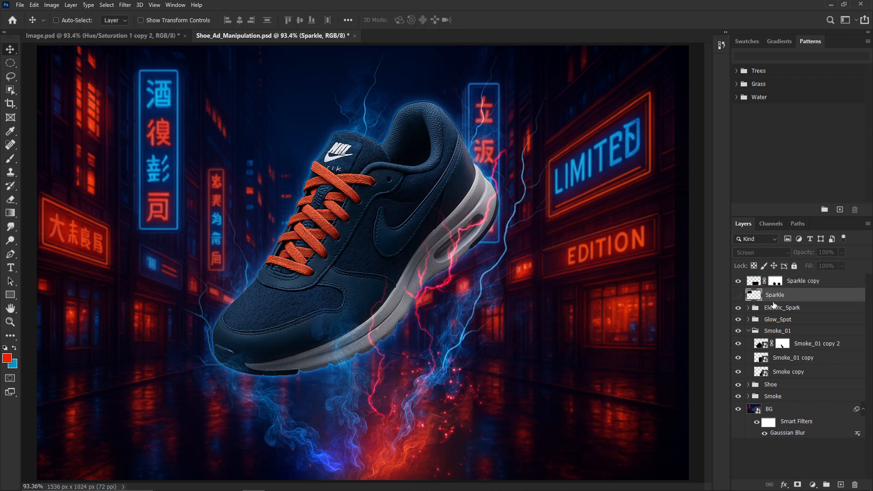
- Move a second Sparkle copy down over the base of the smoke and mask away its stray sparkles with a black brush
{"action": "key", "text": "ctrl+t"}
{"action": "mouse_move", "coordinate": [331, 363]}
{"action": "left_mouse_down"}
{"action": "mouse_move", "coordinate": [229, 245]}
{"action": "mouse_move", "coordinate": [306, 471]}
{"action": "left_mouse_up"}
{"action": "key", "text": "Return"}
{"action": "left_click", "coordinate": [797, 484]}
{"action": "key", "text": "b"}
{"action": "left_click", "coordinate": [738, 281]}
{"action": "left_click_drag", "start_coordinate": [410, 434], "coordinate": [435, 466]}
{"action": "left_click", "coordinate": [738, 281]}
{"action": "left_click_drag", "start_coordinate": [205, 437], "coordinate": [222, 446]}
{"action": "key", "text": "ctrl+plus"}
{"action": "scroll", "coordinate": [241, 421], "scroll_direction": "down", "scroll_amount": 3}
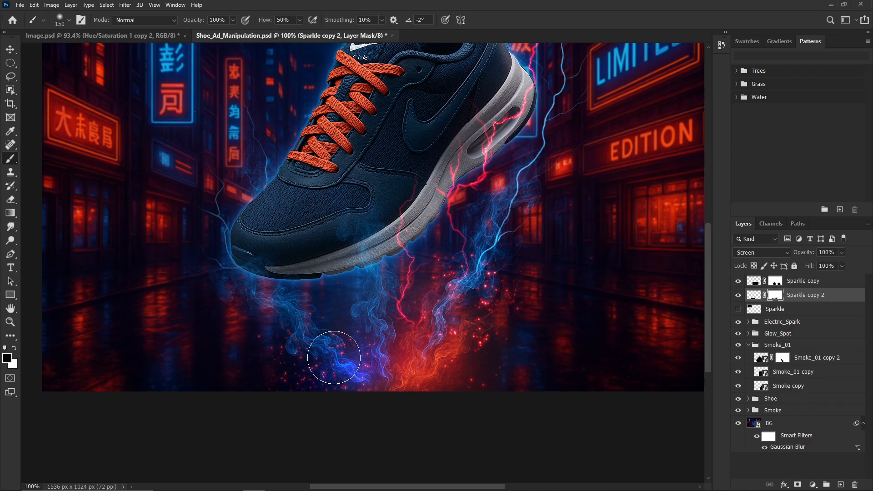
- Duplicate the original Sparkle layer and position the copy across the shoe's heel and the LIMITED EDITION signs
{"action": "scroll", "coordinate": [326, 356], "scroll_direction": "up", "scroll_amount": 1}
{"action": "key", "text": "v"}
{"action": "left_click", "coordinate": [794, 309]}
{"action": "key", "text": "ctrl+j"}
{"action": "key", "text": "ctrl+t"}
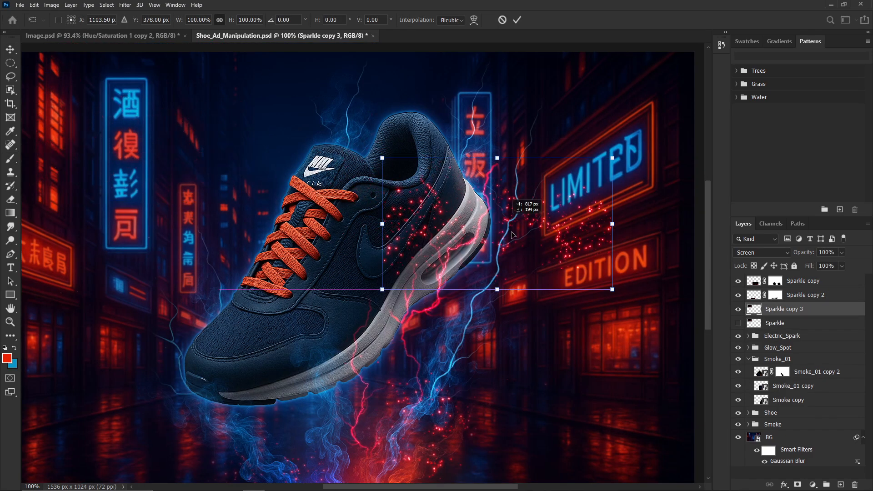
{"action": "mouse_move", "coordinate": [591, 230]}
{"action": "left_mouse_down"}
{"action": "mouse_move", "coordinate": [605, 230]}
{"action": "mouse_move", "coordinate": [608, 245]}
{"action": "left_mouse_up"}
{"action": "key", "text": "Return"}
- Add a mask to Sparkle copy 3 and brush away most sparkles over the shoe, lightning and signs
{"action": "left_click", "coordinate": [798, 485]}
{"action": "left_click", "coordinate": [10, 159]}
{"action": "mouse_move", "coordinate": [448, 200]}
{"action": "left_mouse_down"}
{"action": "mouse_move", "coordinate": [432, 273]}
{"action": "mouse_move", "coordinate": [496, 266]}
{"action": "left_mouse_up"}
{"action": "left_click_drag", "start_coordinate": [562, 221], "coordinate": [506, 248]}
{"action": "key", "text": "bracketleft"}
{"action": "key", "text": "bracketleft"}
{"action": "left_click_drag", "start_coordinate": [551, 203], "coordinate": [483, 262]}
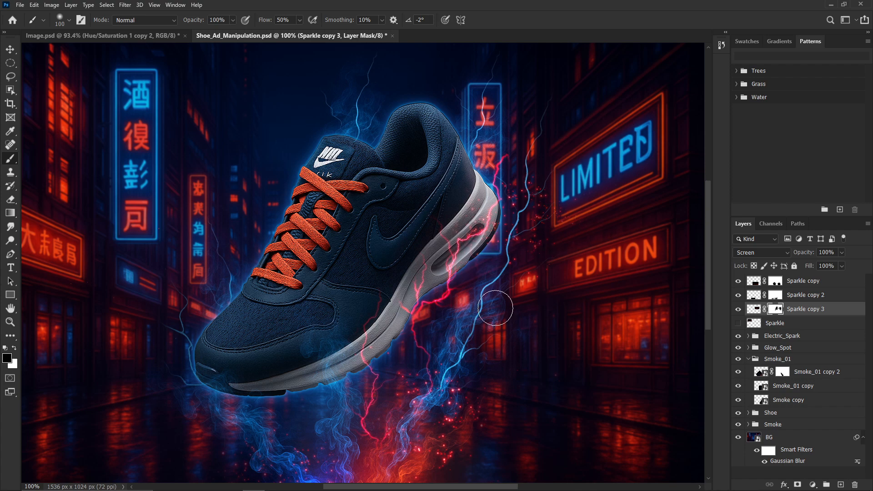
- Duplicate the Sparkle layer again and place the copy around and below the shoe's toe
{"action": "key", "text": "v"}
{"action": "left_click", "coordinate": [774, 323]}
{"action": "key", "text": "ctrl+j"}
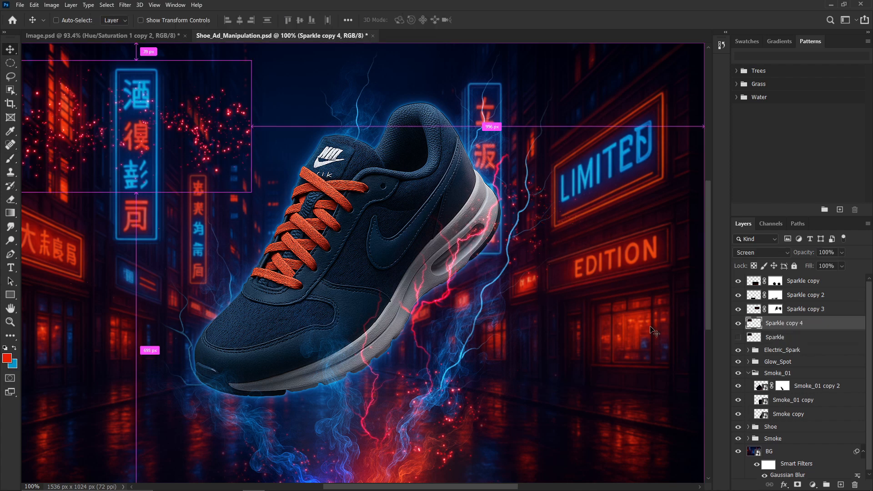
{"action": "key", "text": "ctrl+t"}
{"action": "left_click_drag", "start_coordinate": [176, 185], "coordinate": [249, 455]}
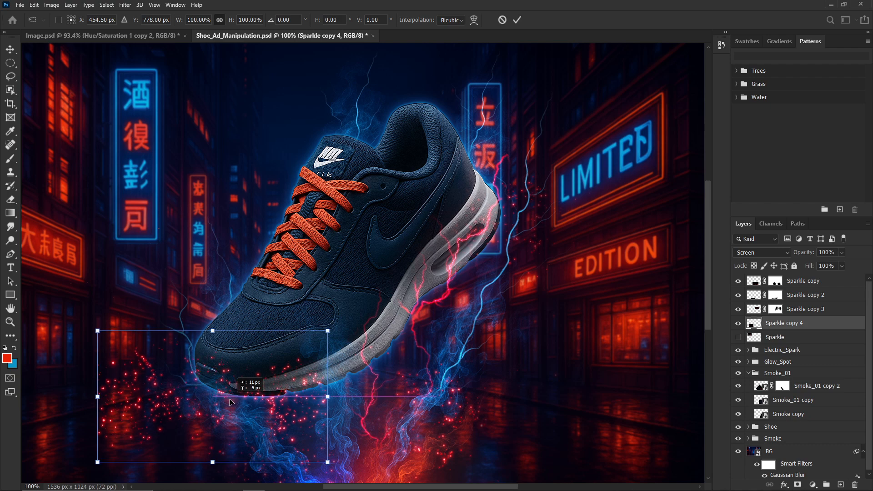
{"action": "key", "text": "Return"}
- Mask Sparkle copy 4 and paint out the sparkles over the shoe's sole and the outlying street
{"action": "left_click", "coordinate": [797, 484]}
{"action": "key", "text": "b"}
{"action": "left_click_drag", "start_coordinate": [287, 371], "coordinate": [274, 369]}
{"action": "left_click_drag", "start_coordinate": [138, 410], "coordinate": [182, 435]}
- Transform Sparkle copy 4 closer around the toe and mask the sparkles still covering the shoe
{"action": "key", "text": "v"}
{"action": "key", "text": "ctrl+t"}
{"action": "left_click_drag", "start_coordinate": [251, 311], "coordinate": [267, 319]}
{"action": "left_click_drag", "start_coordinate": [240, 403], "coordinate": [218, 388]}
{"action": "key", "text": "Return"}
{"action": "key", "text": "b"}
{"action": "left_click_drag", "start_coordinate": [205, 358], "coordinate": [238, 376]}
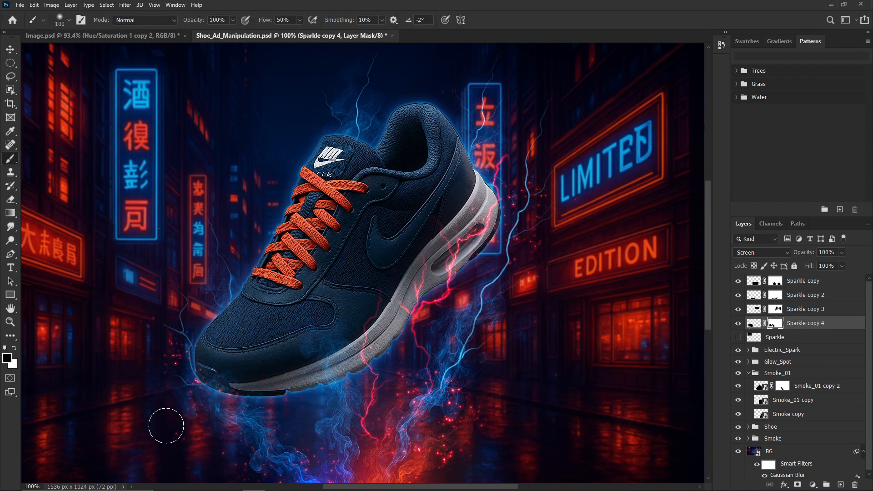
- Transform another masked Sparkle copy into place below the shoe's heel and refine the sparkle masks
{"action": "key", "text": "v"}
{"action": "key", "text": "ctrl+j"}
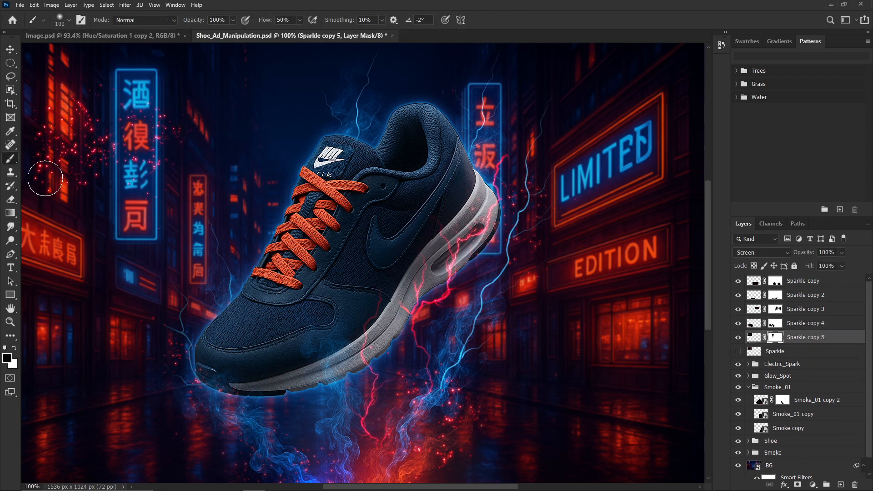
{"action": "key", "text": "ctrl+t"}
{"action": "right_click", "coordinate": [473, 302]}
{"action": "left_click", "coordinate": [530, 435]}
{"action": "key", "text": "Return"}
{"action": "key", "text": "b"}
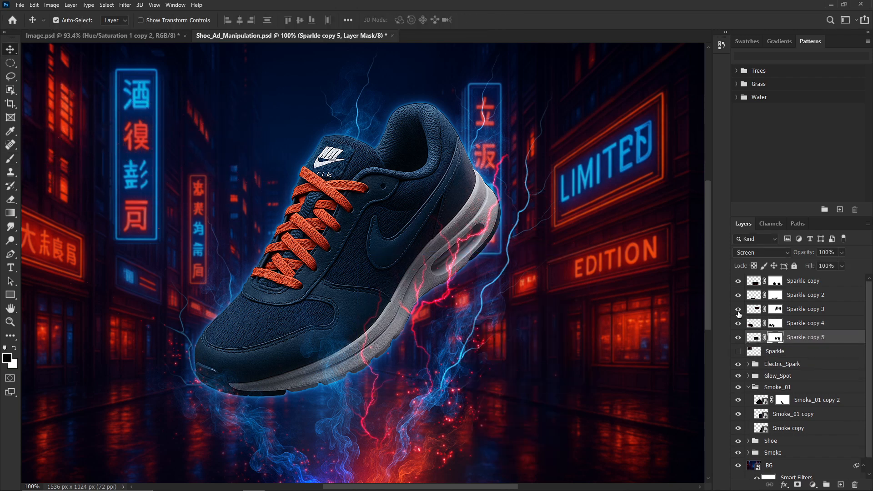
{"action": "left_click", "coordinate": [775, 308]}
{"action": "key", "text": "v"}
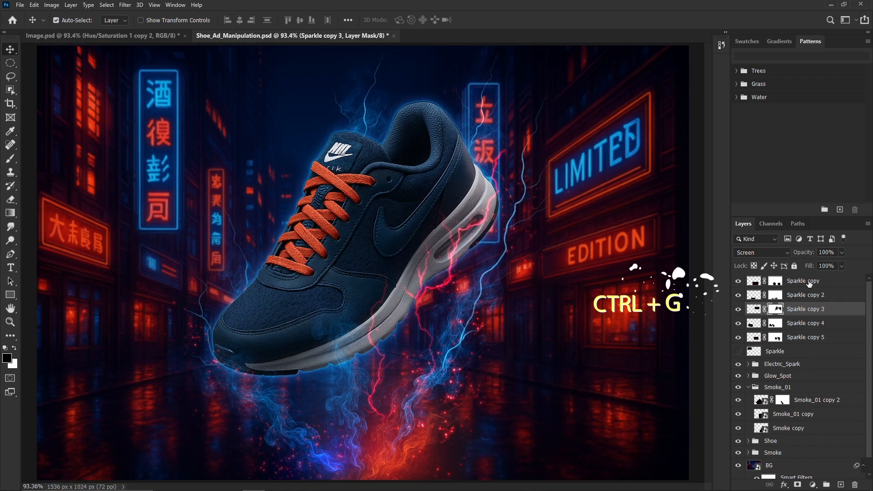
- Group all the Sparkle layers, name the group Sparkle, and compare the image with the group hidden and shown
{"action": "left_click", "coordinate": [804, 350]}
{"action": "left_click", "coordinate": [788, 281], "text": "shift"}
{"action": "key", "text": "ctrl+g"}
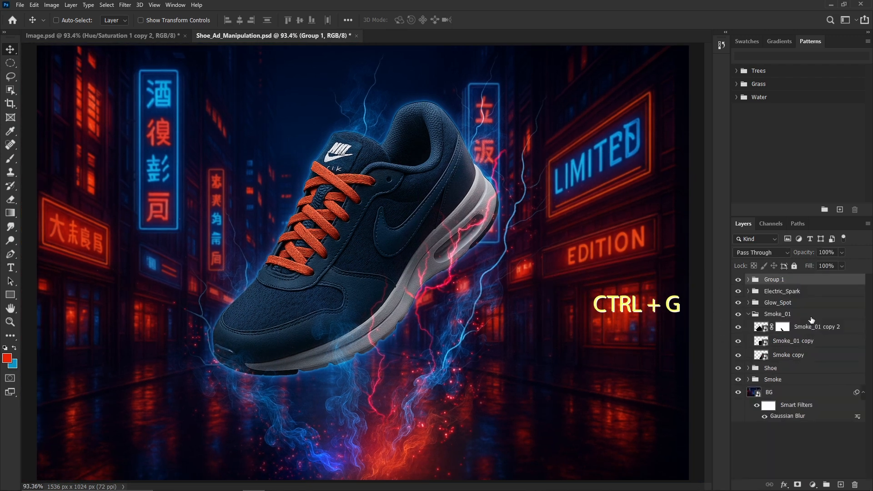
{"action": "double_click", "coordinate": [773, 279]}
{"action": "type", "text": "Sparkle"}
{"action": "key", "text": "Return"}
{"action": "left_click", "coordinate": [737, 280]}
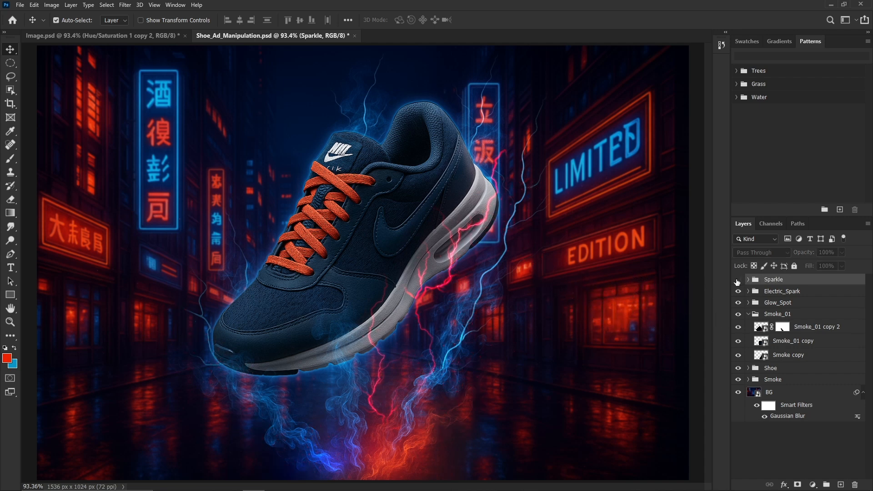
{"action": "left_click", "coordinate": [737, 280]}
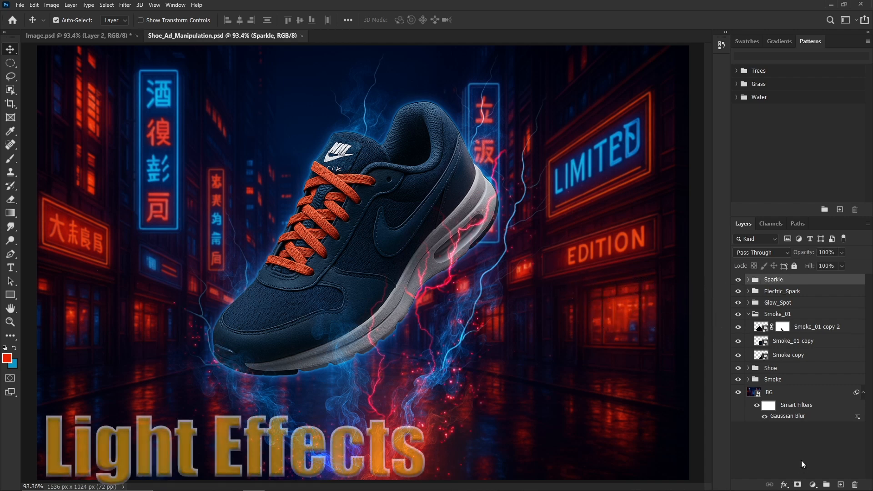
- Create a new layer above the Sparkle group, keep the brush flow at 50%, and sample the tall neon sign's blue as foreground colour
{"action": "left_click", "coordinate": [841, 485]}
{"action": "left_click", "coordinate": [10, 158]}
{"action": "left_click", "coordinate": [48, 158]}
{"action": "left_click", "coordinate": [299, 20]}
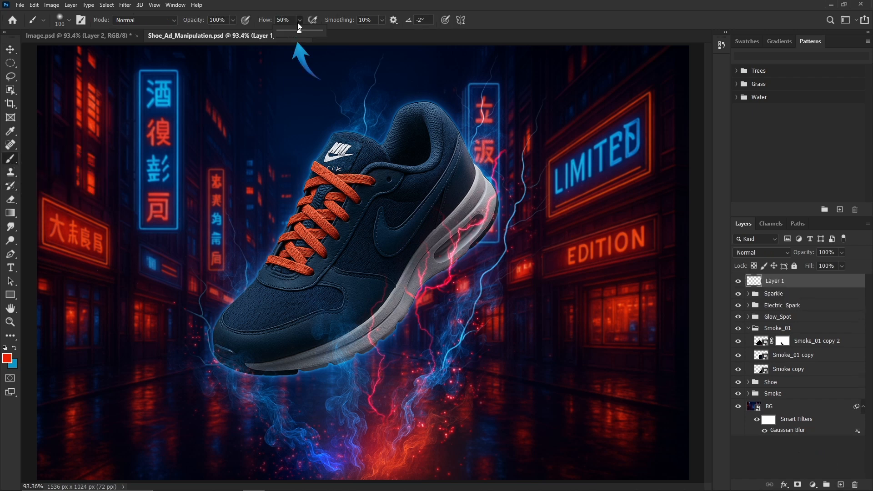
{"action": "left_click", "coordinate": [351, 35]}
{"action": "key", "text": "bracketright"}
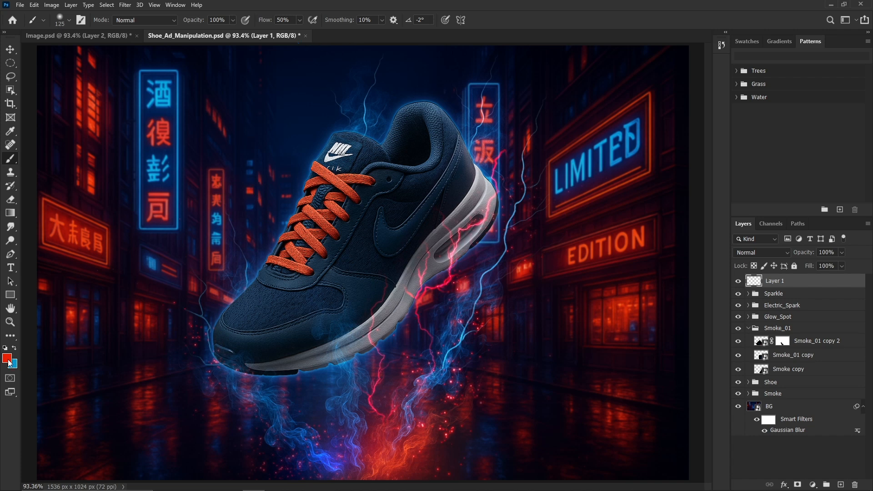
{"action": "left_click", "coordinate": [7, 359]}
{"action": "left_click", "coordinate": [324, 456]}
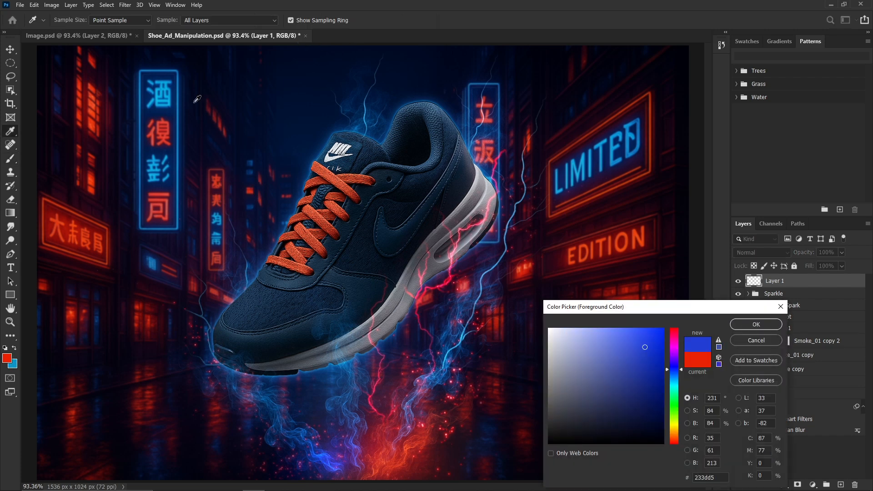
{"action": "left_click", "coordinate": [163, 90]}
{"action": "left_click", "coordinate": [757, 325]}
- Reduce the brush size to 25 and paint a blue glow along the swoosh on the shoe's side
{"action": "key", "text": "bracketleft"}
{"action": "key", "text": "bracketleft"}
{"action": "key", "text": "bracketleft"}
{"action": "key", "text": "bracketleft"}
{"action": "key", "text": "bracketleft"}
{"action": "key", "text": "bracketleft"}
{"action": "key", "text": "bracketleft"}
{"action": "mouse_move", "coordinate": [459, 147]}
{"action": "left_mouse_down"}
{"action": "mouse_move", "coordinate": [407, 243]}
{"action": "mouse_move", "coordinate": [377, 223]}
{"action": "mouse_move", "coordinate": [380, 211]}
{"action": "left_mouse_up"}
- Set Layer 1's blend mode to Linear Dodge (Add) and convert the layer to a smart object
{"action": "left_click", "coordinate": [762, 252]}
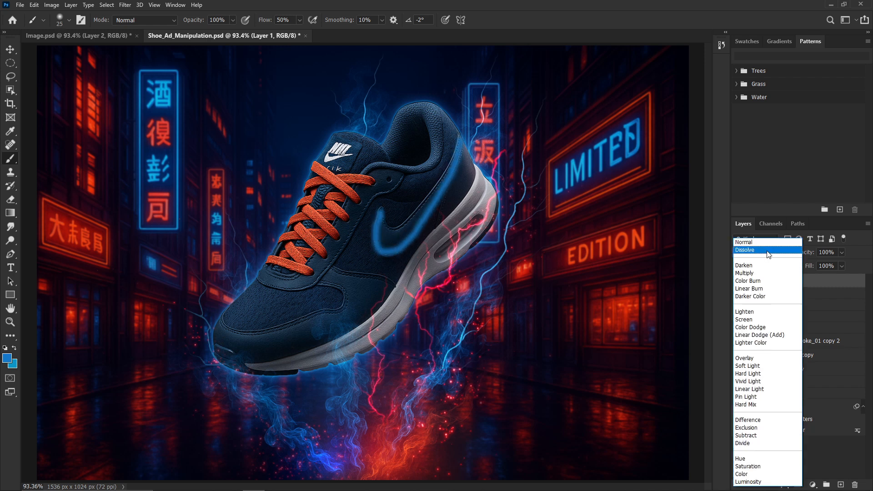
{"action": "left_click", "coordinate": [761, 335]}
{"action": "right_click", "coordinate": [784, 282]}
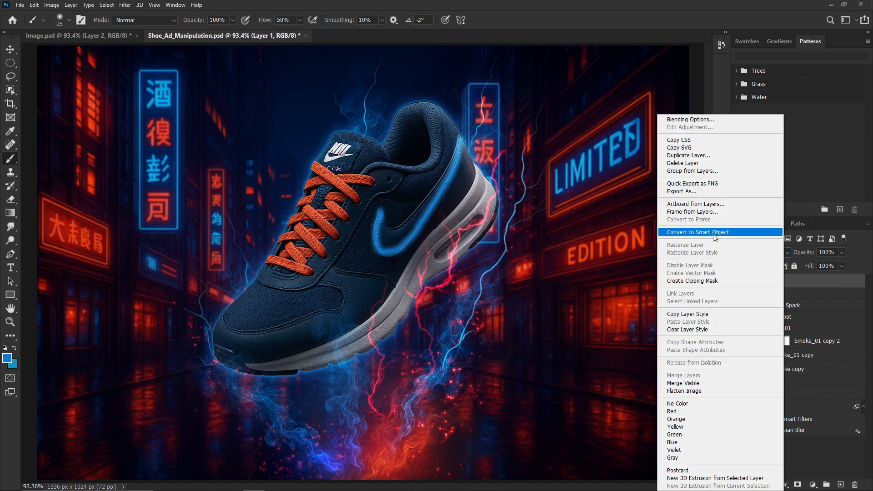
{"action": "left_click", "coordinate": [728, 232]}
- Apply a Gaussian Blur with a 16.6-pixel radius to Layer 1
{"action": "left_click", "coordinate": [124, 5]}
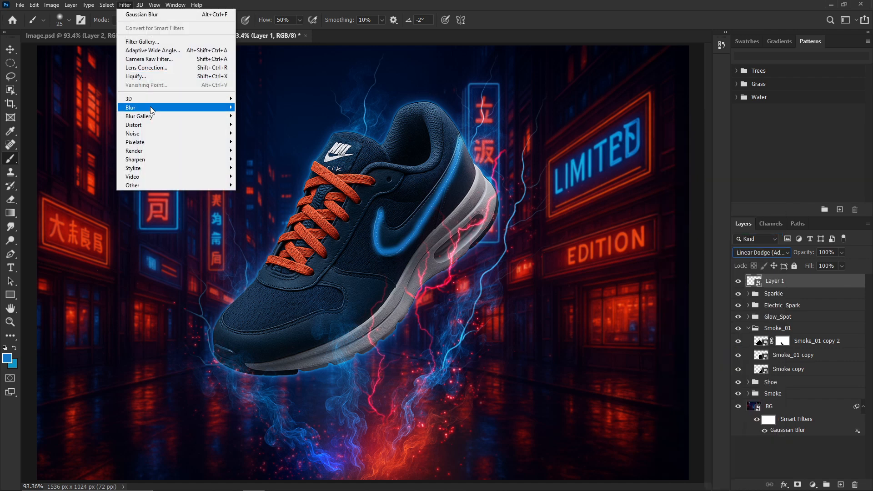
{"action": "mouse_move", "coordinate": [157, 107]}
{"action": "left_click", "coordinate": [259, 142]}
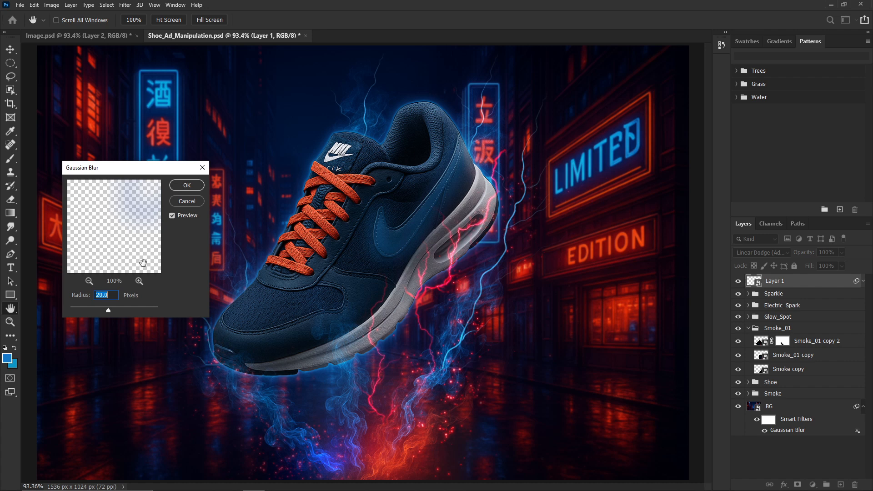
{"action": "left_click_drag", "start_coordinate": [109, 310], "coordinate": [107, 310]}
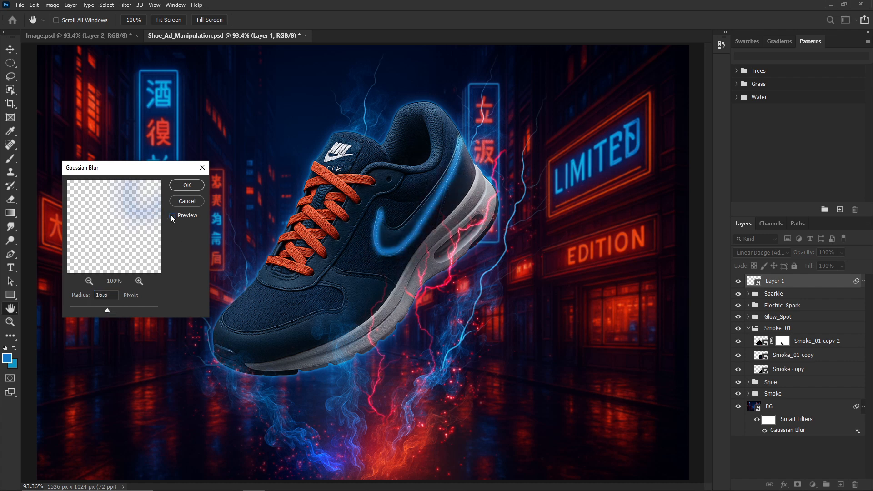
{"action": "left_click", "coordinate": [187, 185]}
{"action": "key", "text": "b"}
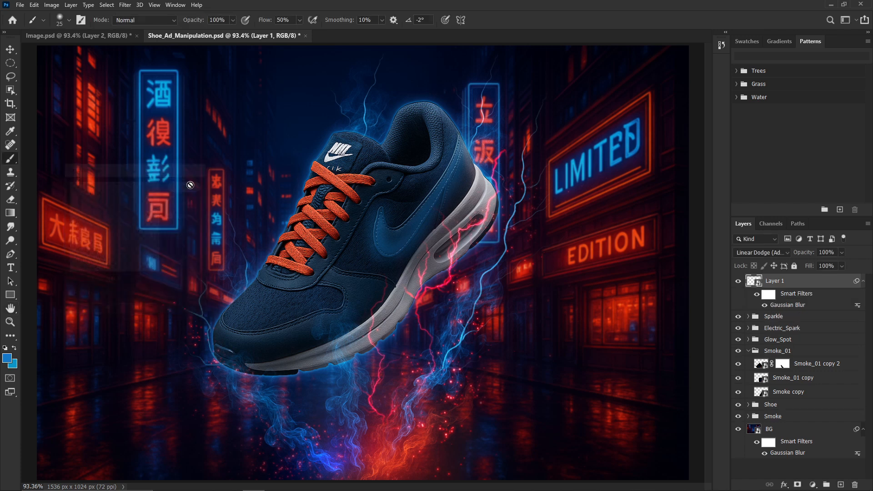
- Create a new layer and paint soft blue light over the shoe's tongue and collar with a size 100 brush
{"action": "left_click", "coordinate": [840, 485]}
{"action": "key", "text": "bracketright"}
{"action": "key", "text": "bracketright"}
{"action": "key", "text": "bracketright"}
{"action": "key", "text": "bracketright"}
{"action": "key", "text": "bracketright"}
{"action": "key", "text": "bracketright"}
{"action": "key", "text": "bracketright"}
{"action": "key", "text": "bracketright"}
{"action": "key", "text": "bracketleft"}
{"action": "left_click", "coordinate": [354, 148]}
{"action": "mouse_move", "coordinate": [413, 118]}
{"action": "left_mouse_down"}
{"action": "mouse_move", "coordinate": [401, 127]}
{"action": "mouse_move", "coordinate": [409, 111]}
{"action": "mouse_move", "coordinate": [436, 118]}
{"action": "mouse_move", "coordinate": [446, 137]}
{"action": "left_mouse_up"}
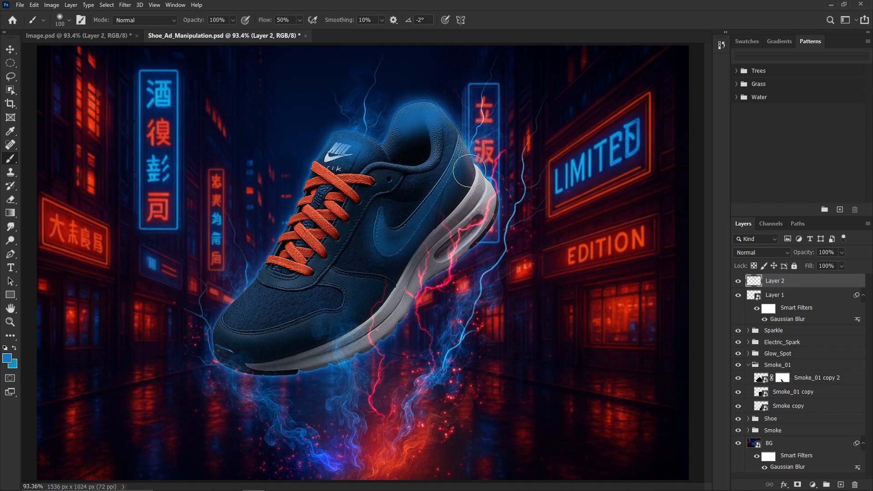
- Sample a neon red and paint light on the heel and midsole, then on the toe with flow 28% and brush size 70
{"action": "left_click", "coordinate": [6, 358]}
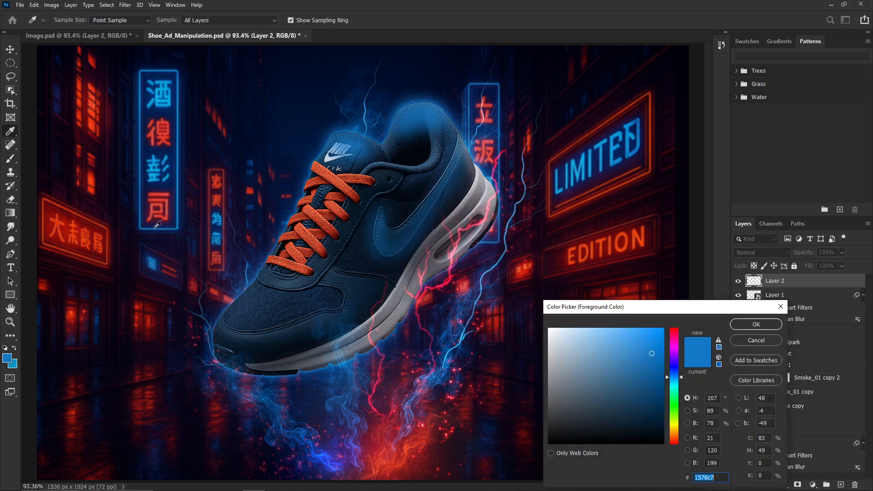
{"action": "left_click", "coordinate": [166, 137]}
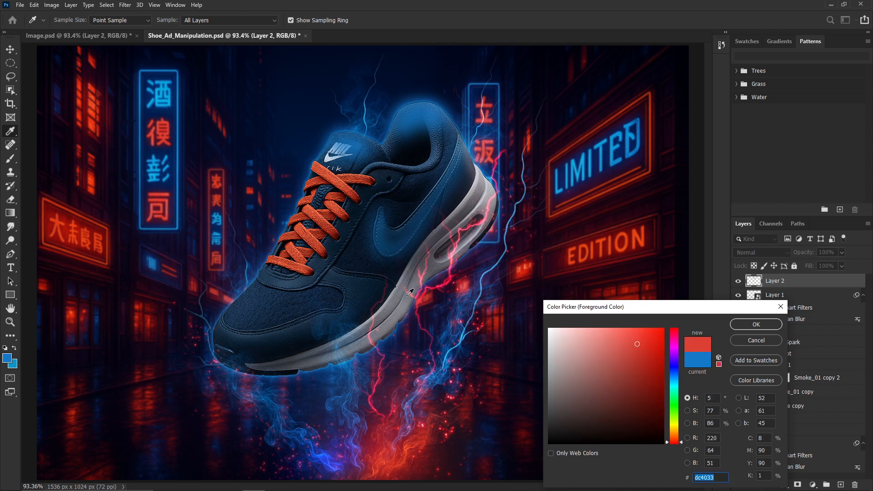
{"action": "left_click", "coordinate": [756, 325]}
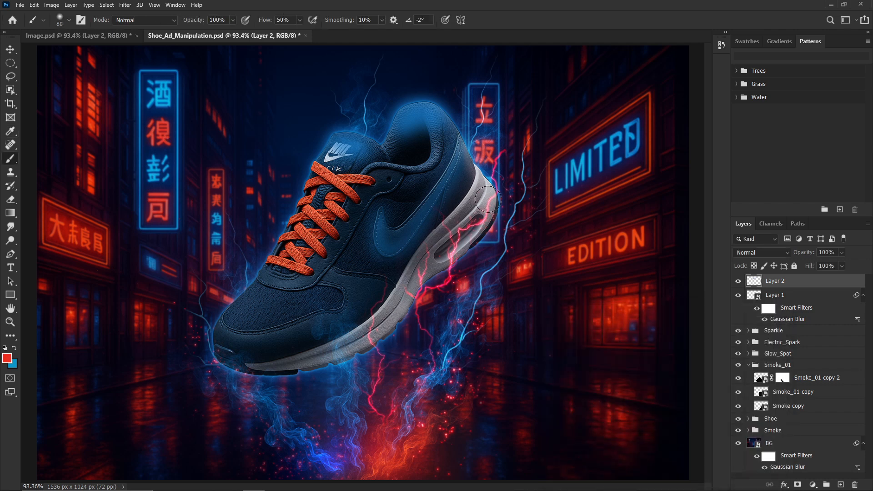
{"action": "mouse_move", "coordinate": [481, 174]}
{"action": "left_mouse_down"}
{"action": "mouse_move", "coordinate": [482, 193]}
{"action": "mouse_move", "coordinate": [467, 208]}
{"action": "left_mouse_up"}
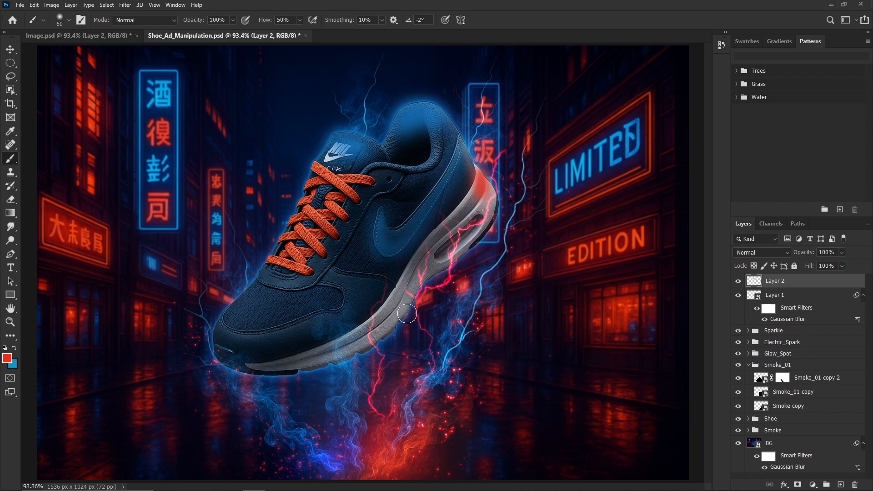
{"action": "left_click_drag", "start_coordinate": [403, 309], "coordinate": [378, 334]}
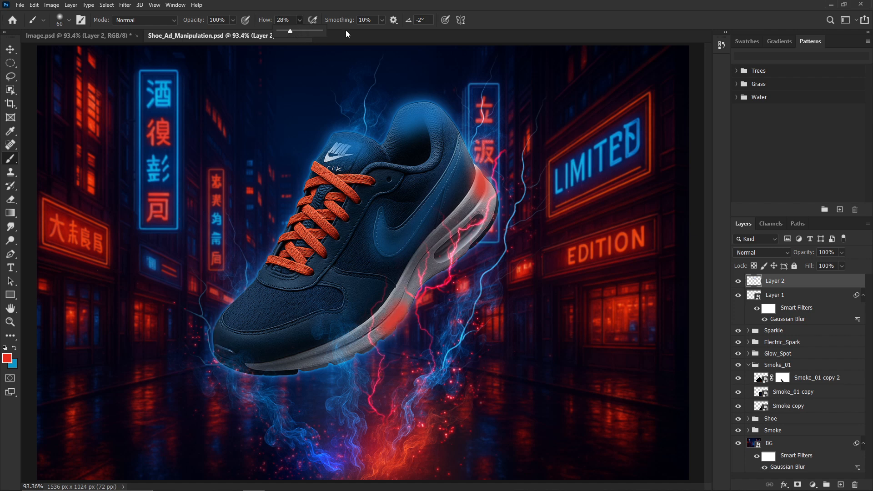
{"action": "key", "text": "bracketright"}
{"action": "mouse_move", "coordinate": [237, 341]}
{"action": "left_mouse_down"}
{"action": "mouse_move", "coordinate": [230, 335]}
{"action": "mouse_move", "coordinate": [241, 342]}
{"action": "left_mouse_up"}
- Set Layer 2's blend mode to Linear Dodge (Add) and convert the layer to a smart object
{"action": "left_click", "coordinate": [772, 253]}
{"action": "left_click", "coordinate": [761, 335]}
{"action": "right_click", "coordinate": [789, 285]}
{"action": "left_click", "coordinate": [690, 232]}
- Apply a 16.6-pixel Gaussian Blur to Layer 2, comparing the preview off and on
{"action": "left_click", "coordinate": [125, 5]}
{"action": "mouse_move", "coordinate": [147, 107]}
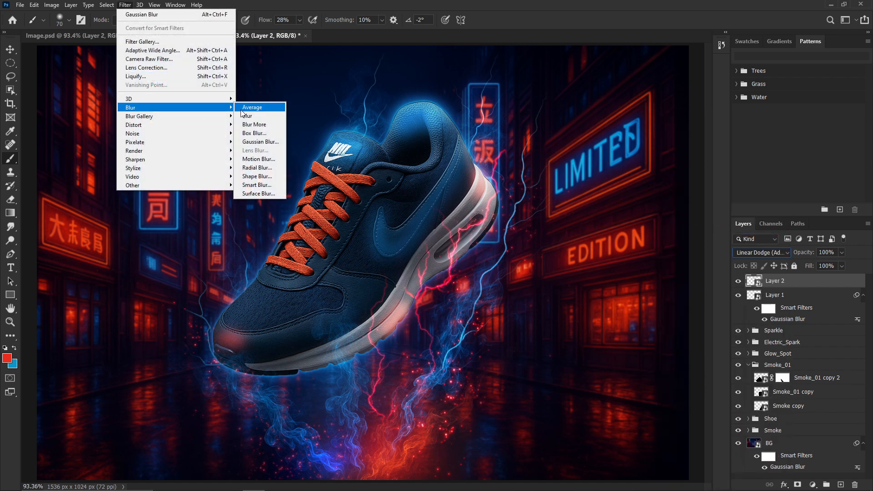
{"action": "left_click", "coordinate": [255, 142]}
{"action": "left_click", "coordinate": [172, 216]}
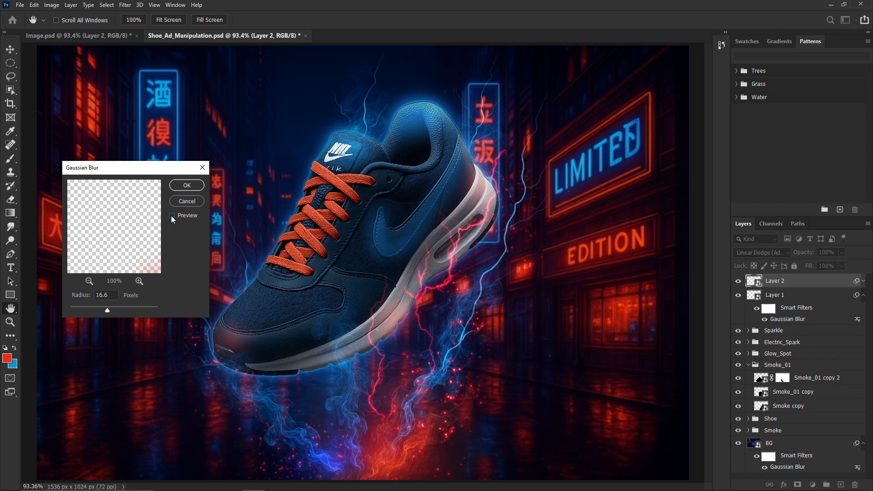
{"action": "left_click", "coordinate": [172, 216]}
{"action": "left_click", "coordinate": [186, 186]}
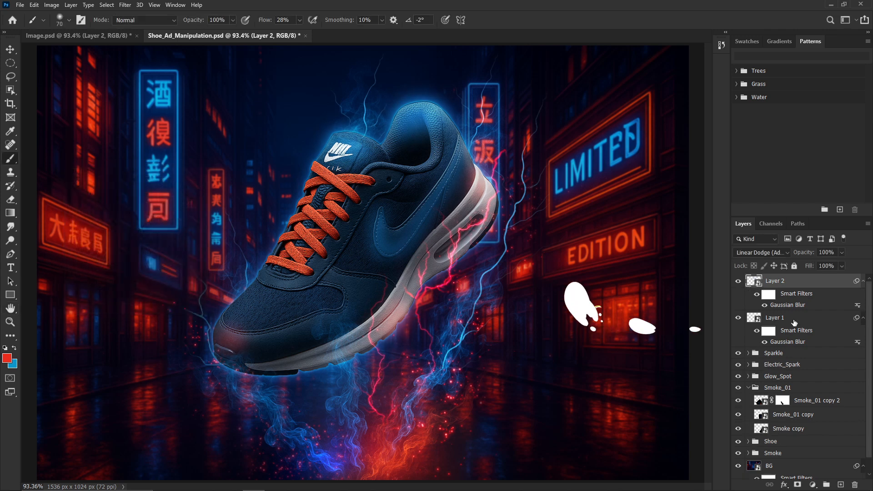
- Group Layer 1 and Layer 2 as Light_Effect and compare the shoe with the group hidden and shown
{"action": "left_click", "coordinate": [792, 319], "text": "ctrl"}
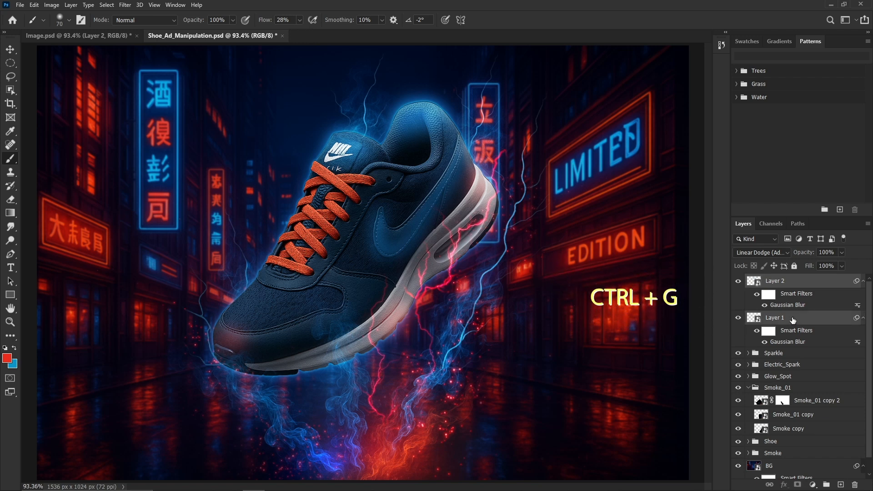
{"action": "key", "text": "ctrl+g"}
{"action": "double_click", "coordinate": [775, 280]}
{"action": "type", "text": "Light_Ef"}
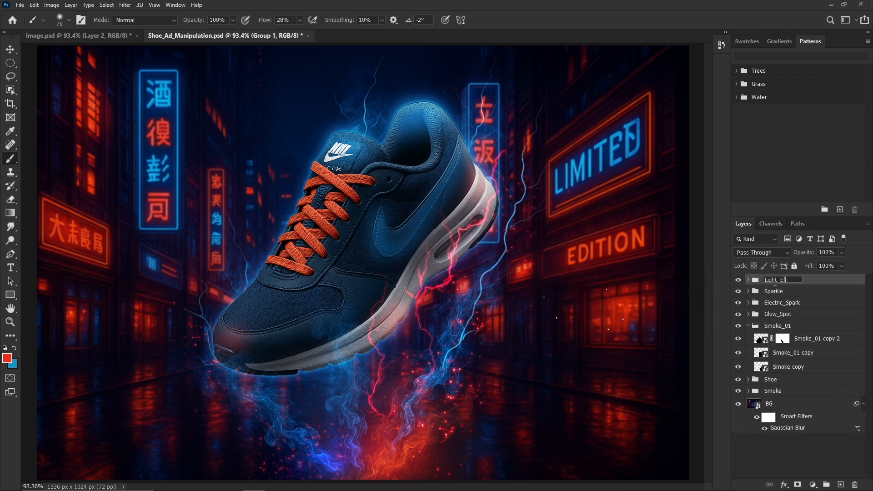
{"action": "type", "text": "fect"}
{"action": "key", "text": "Return"}
{"action": "left_click", "coordinate": [739, 281]}
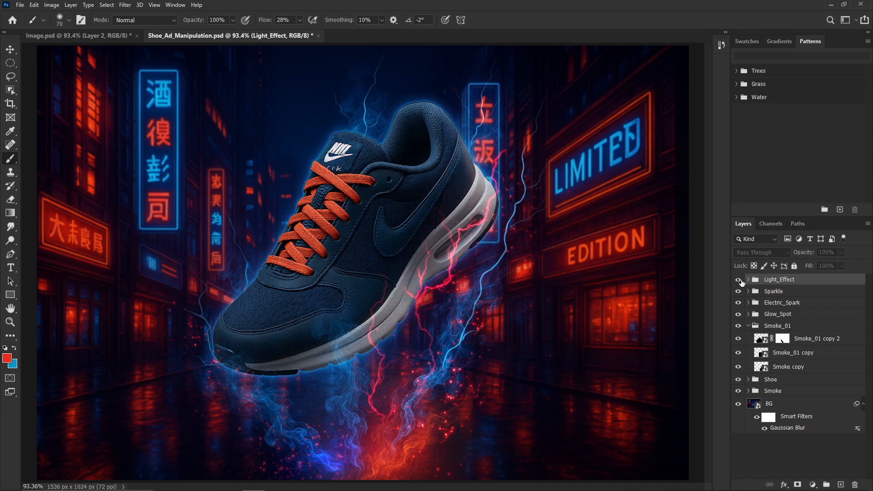
{"action": "left_click", "coordinate": [739, 280]}
- Add a layer mask to Layer 2 in the Light_Effect group, enlarge the brush over the shoe's toe, and save the document
{"action": "left_click", "coordinate": [748, 281]}
{"action": "left_click", "coordinate": [738, 292]}
{"action": "left_click", "coordinate": [738, 293]}
{"action": "left_click", "coordinate": [774, 291]}
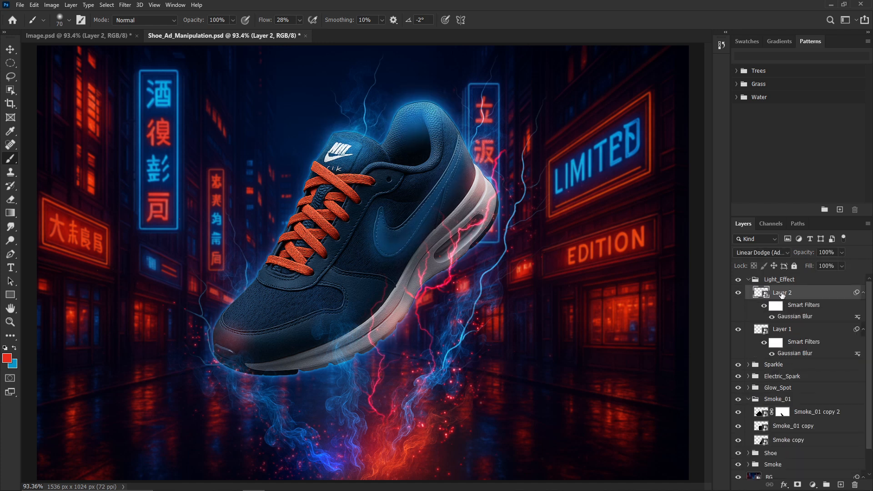
{"action": "left_click", "coordinate": [798, 485]}
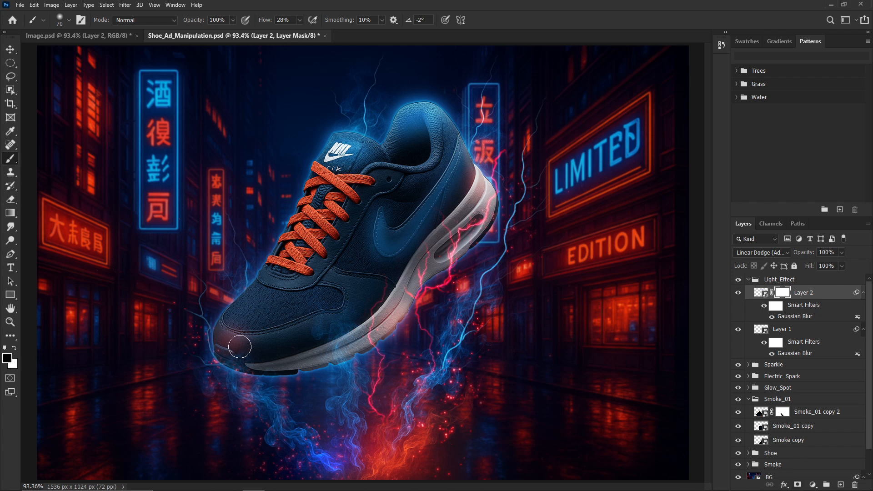
{"action": "key", "text": "bracketright"}
{"action": "key", "text": "bracketright"}
{"action": "key", "text": "bracketright"}
{"action": "key", "text": "v"}
{"action": "left_click", "coordinate": [748, 279]}
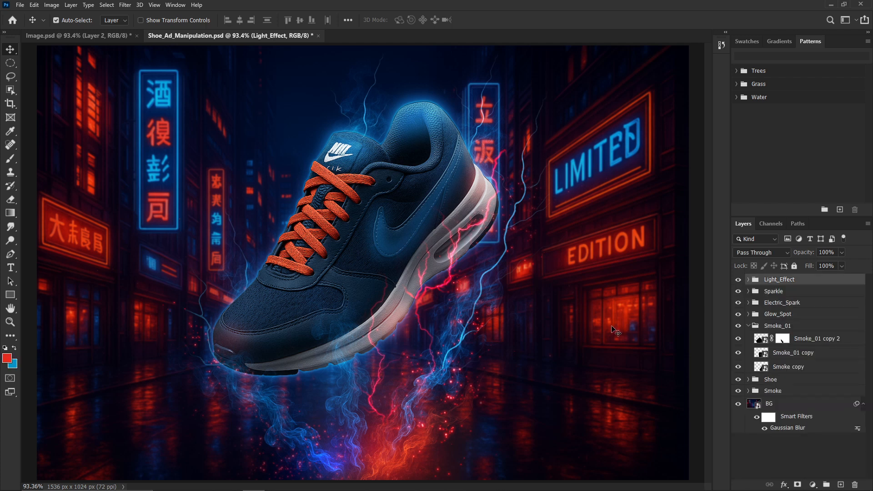
{"action": "key", "text": "ctrl+s"}
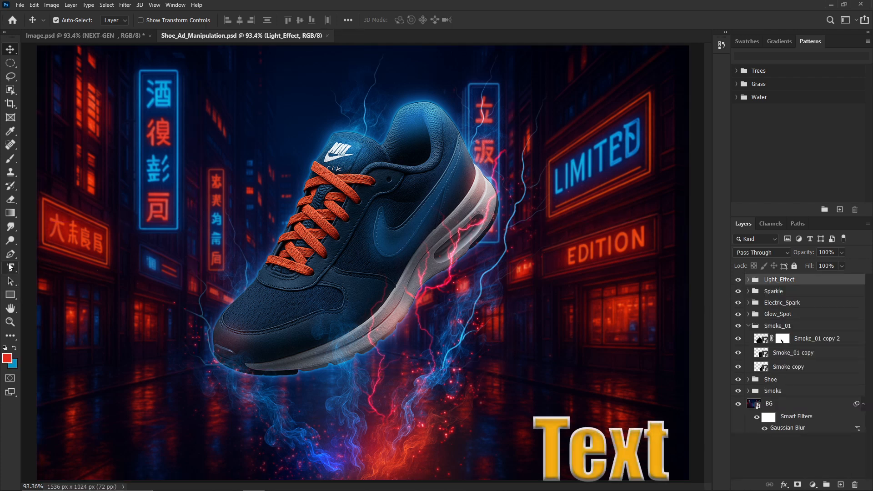
- Add the text NEXT-GEN near the upper part of the canvas in Calibri Bold with colour 0c96c9
{"action": "left_click_drag", "start_coordinate": [9, 266], "coordinate": [52, 264]}
{"action": "left_click", "coordinate": [126, 107]}
{"action": "type", "text": "NEXT-GEN"}
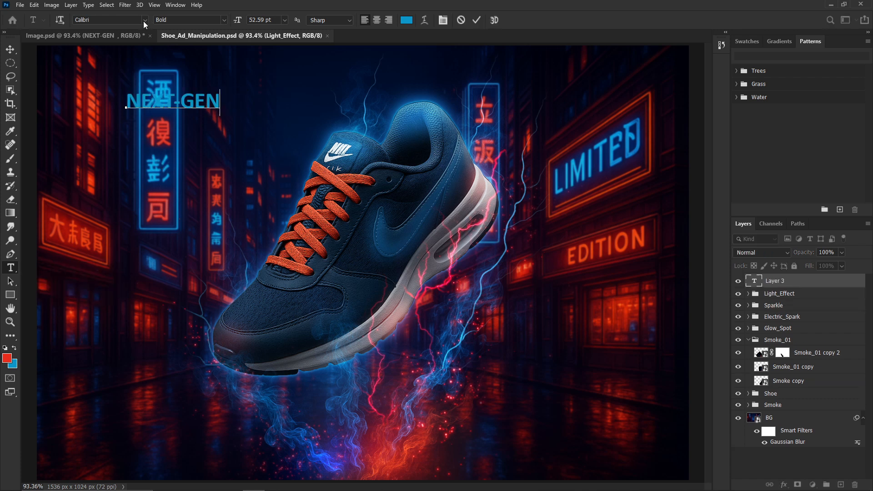
{"action": "left_click", "coordinate": [223, 20]}
{"action": "left_click", "coordinate": [173, 68]}
{"action": "left_click", "coordinate": [406, 20]}
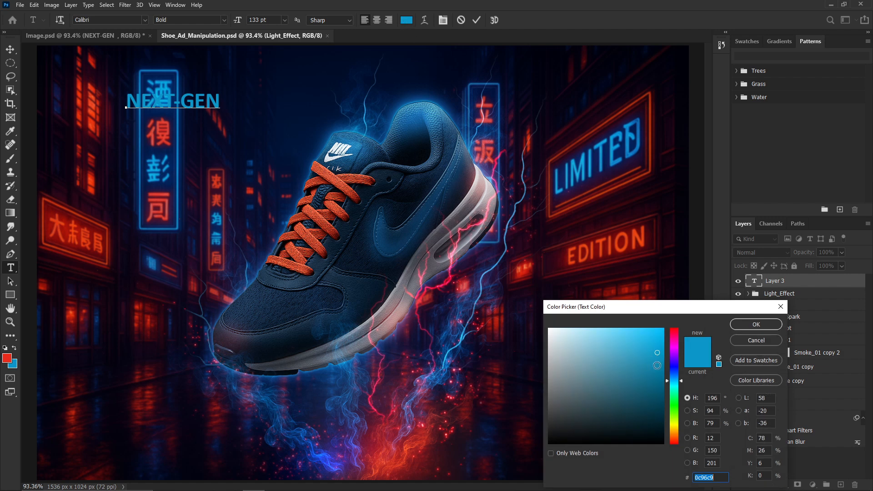
{"action": "left_click", "coordinate": [756, 325]}
- Enlarge the NEXT-GEN text and place it above the shoe
{"action": "key", "text": "ctrl+t"}
{"action": "left_click_drag", "start_coordinate": [234, 108], "coordinate": [357, 84]}
{"action": "key", "text": "Return"}
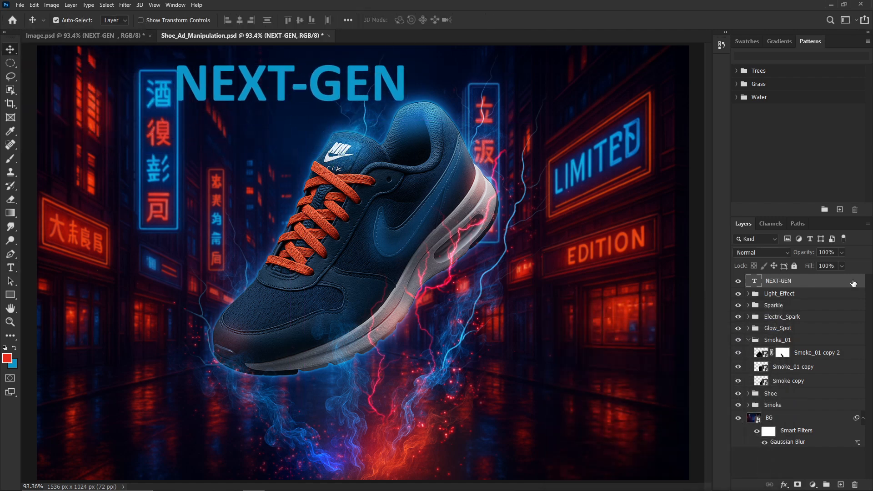
- Add an Outer Glow to the NEXT-GEN text with colour 1581d6, 80% opacity, 0% spread and 18 px size
{"action": "double_click", "coordinate": [853, 282]}
{"action": "left_click_drag", "start_coordinate": [523, 234], "coordinate": [277, 206]}
{"action": "left_click", "coordinate": [275, 367]}
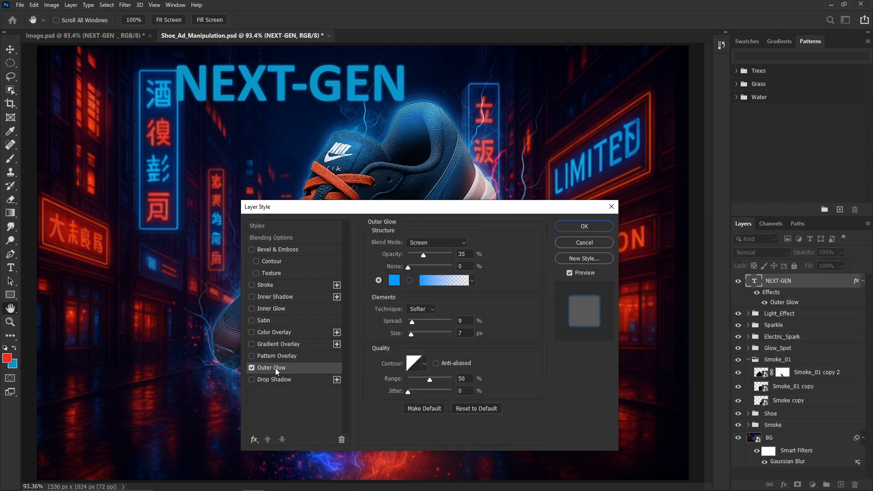
{"action": "left_click", "coordinate": [393, 280]}
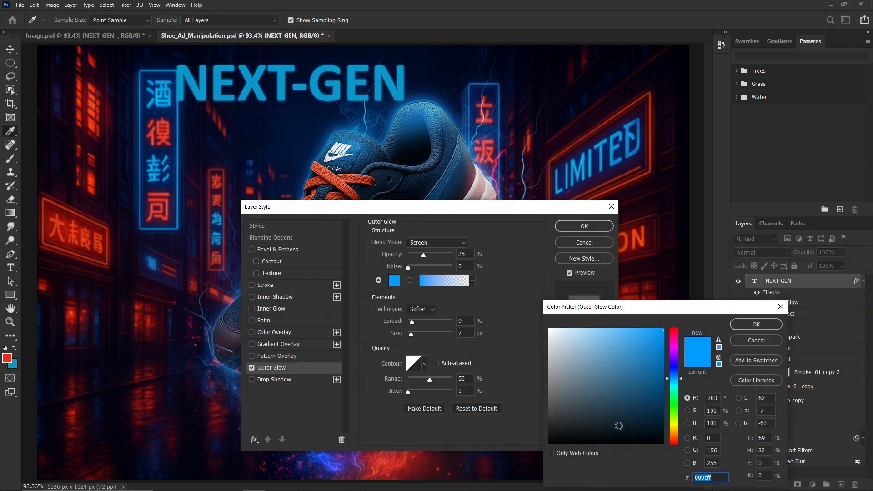
{"action": "type", "text": "1581d6"}
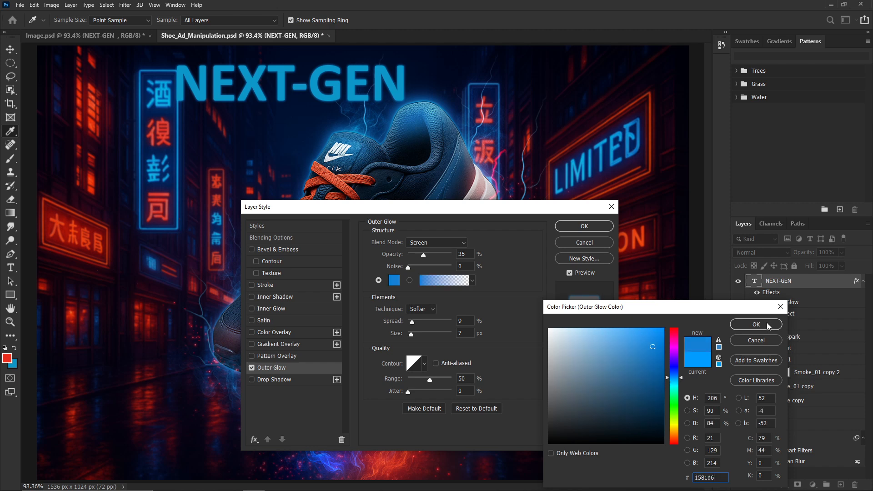
{"action": "left_click", "coordinate": [756, 324]}
{"action": "left_click_drag", "start_coordinate": [430, 256], "coordinate": [443, 256]}
{"action": "left_click_drag", "start_coordinate": [413, 322], "coordinate": [403, 323]}
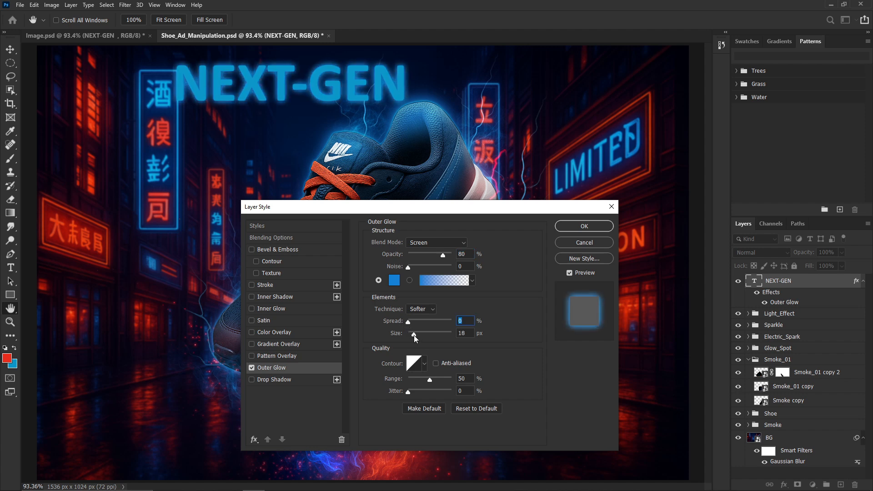
- Add an Inner Glow to the text with colour 1581d6, 80% opacity, 0% choke and 20 px size
{"action": "left_click", "coordinate": [269, 310]}
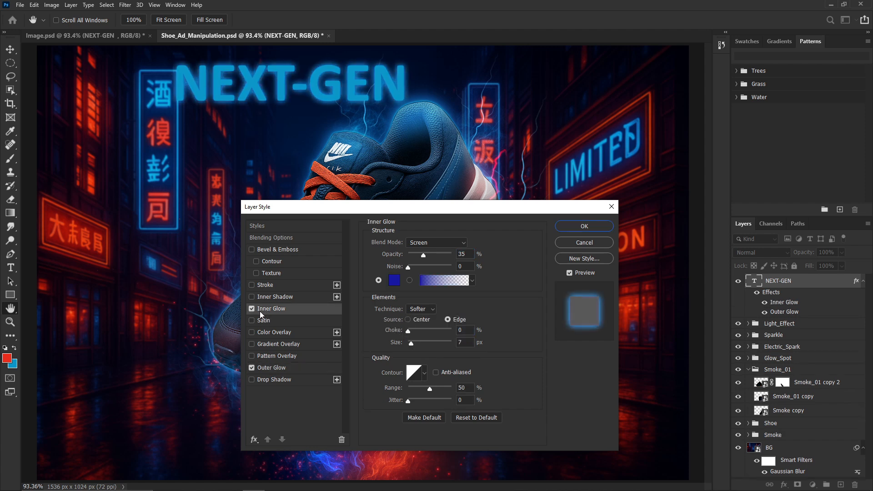
{"action": "left_click", "coordinate": [394, 281]}
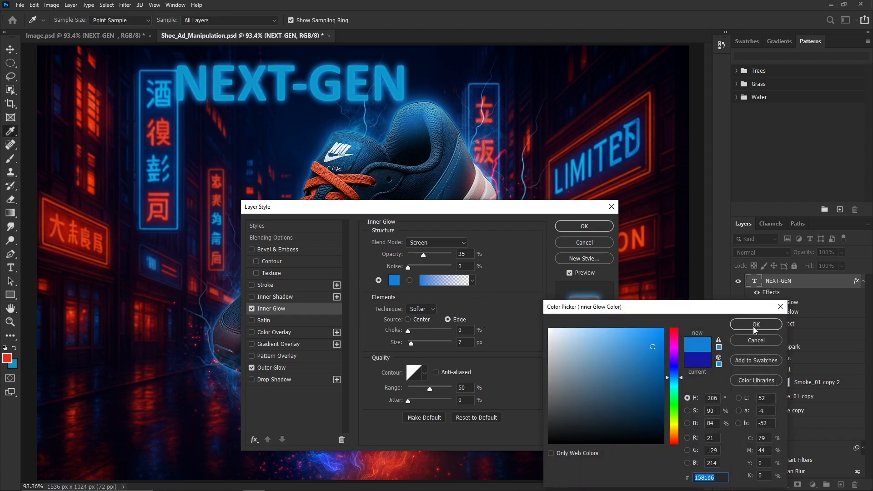
{"action": "left_click", "coordinate": [753, 326]}
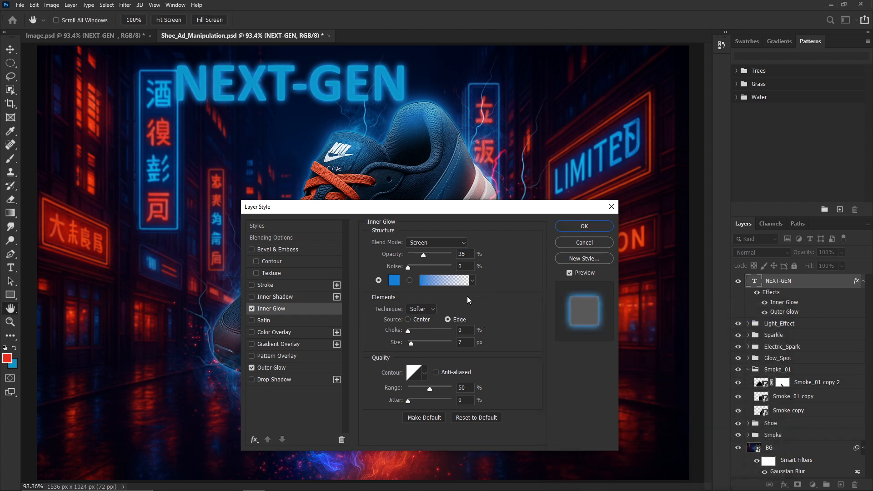
{"action": "left_click", "coordinate": [396, 332]}
{"action": "left_click_drag", "start_coordinate": [409, 343], "coordinate": [414, 344]}
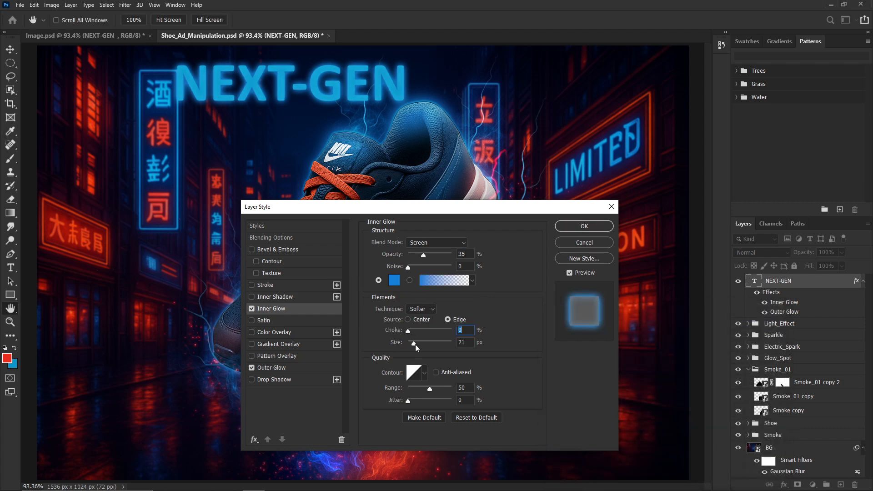
{"action": "key", "text": "Tab"}
{"action": "type", "text": "20"}
{"action": "left_click_drag", "start_coordinate": [424, 256], "coordinate": [442, 255]}
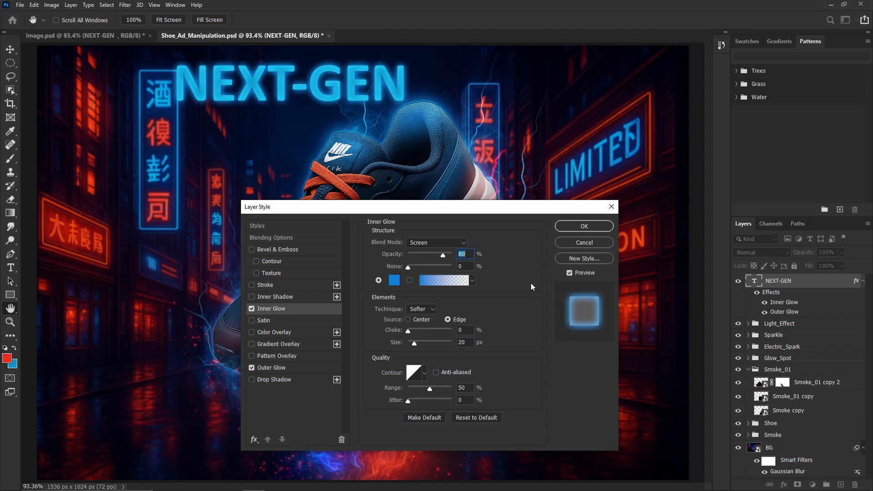
- Add a Drop Shadow to the text with colour 0a3150, Multiply blending, 0% spread and 27 px size
{"action": "left_click", "coordinate": [278, 380]}
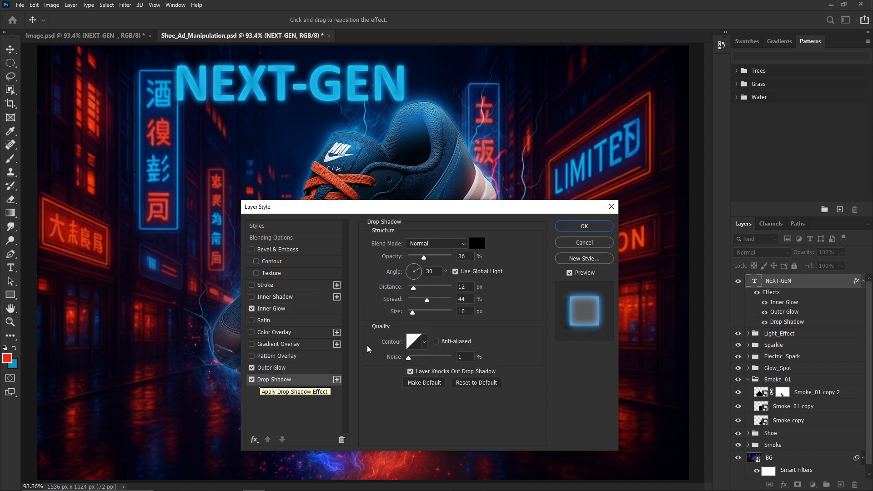
{"action": "left_click", "coordinate": [476, 243]}
{"action": "left_click", "coordinate": [672, 378]}
{"action": "left_click_drag", "start_coordinate": [671, 378], "coordinate": [672, 381]}
{"action": "left_click", "coordinate": [647, 400]}
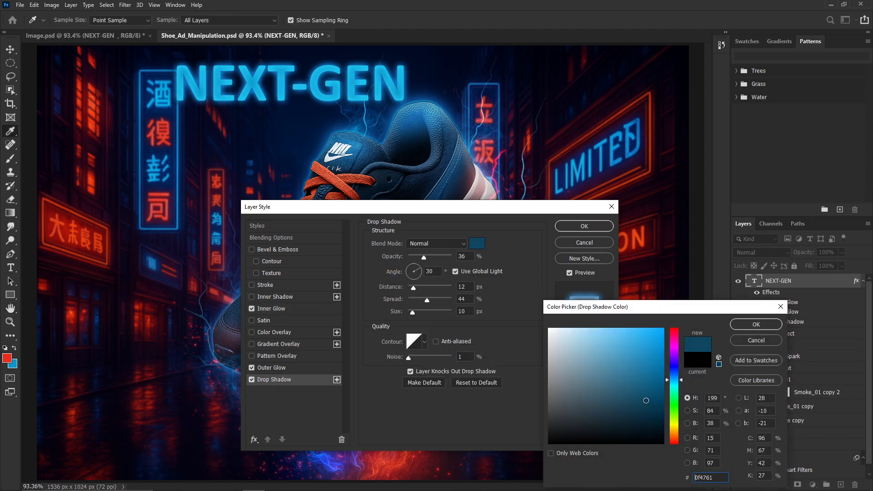
{"action": "left_click", "coordinate": [673, 377]}
{"action": "left_click", "coordinate": [649, 407]}
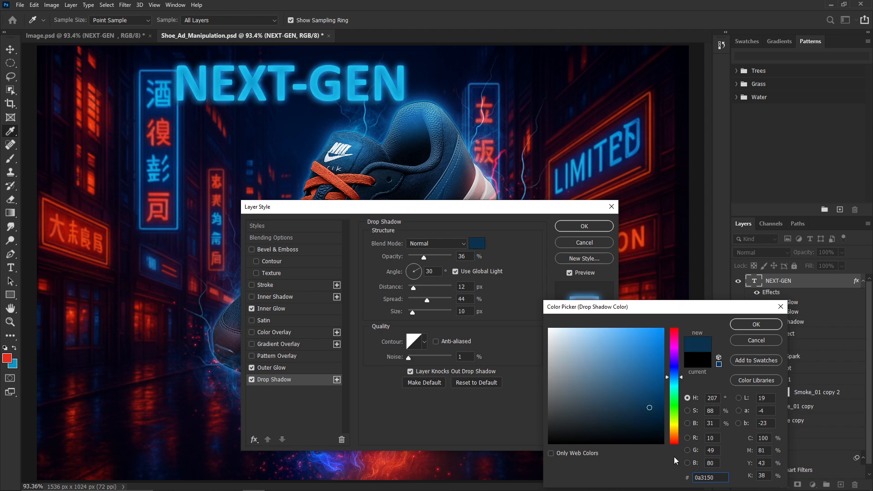
{"action": "left_click", "coordinate": [755, 325]}
{"action": "left_click", "coordinate": [441, 245]}
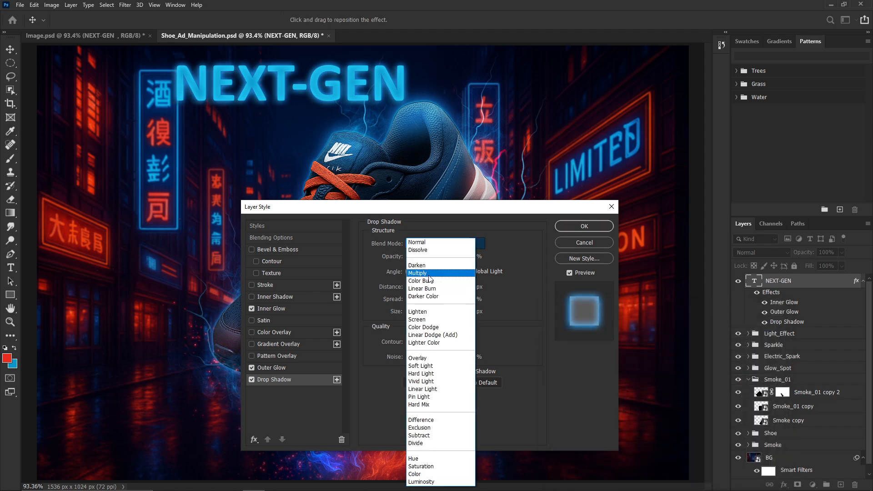
{"action": "left_click", "coordinate": [430, 273]}
{"action": "mouse_move", "coordinate": [427, 301]}
{"action": "left_mouse_down"}
{"action": "mouse_move", "coordinate": [393, 301]}
{"action": "mouse_move", "coordinate": [415, 313]}
{"action": "left_mouse_up"}
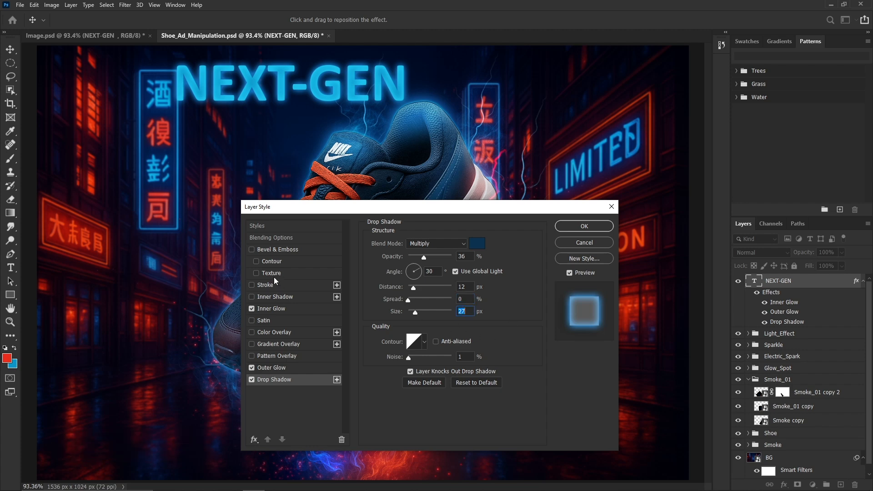
- Add a white 3 px inside Stroke at 83% opacity, apply the layer style, and compare the text with effects off and on
{"action": "left_click", "coordinate": [259, 286]}
{"action": "double_click", "coordinate": [458, 244]}
{"action": "type", "text": "2"}
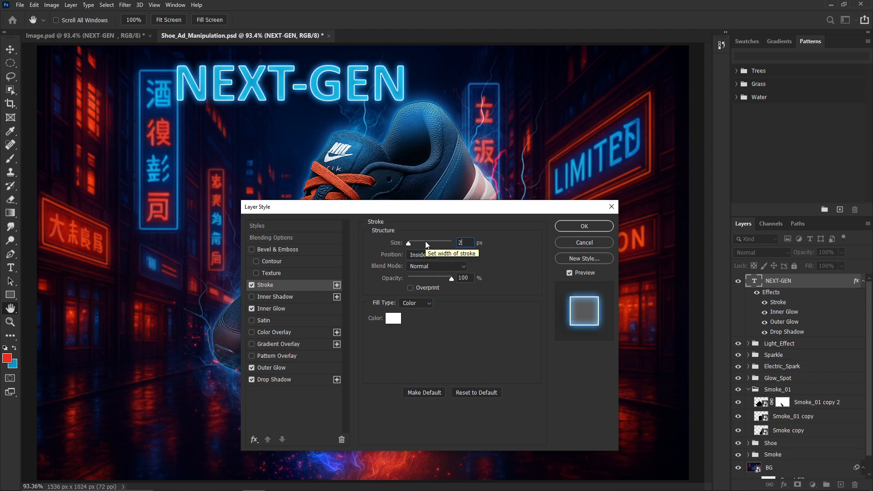
{"action": "left_click", "coordinate": [444, 280]}
{"action": "left_click", "coordinate": [397, 320]}
{"action": "left_click", "coordinate": [756, 324]}
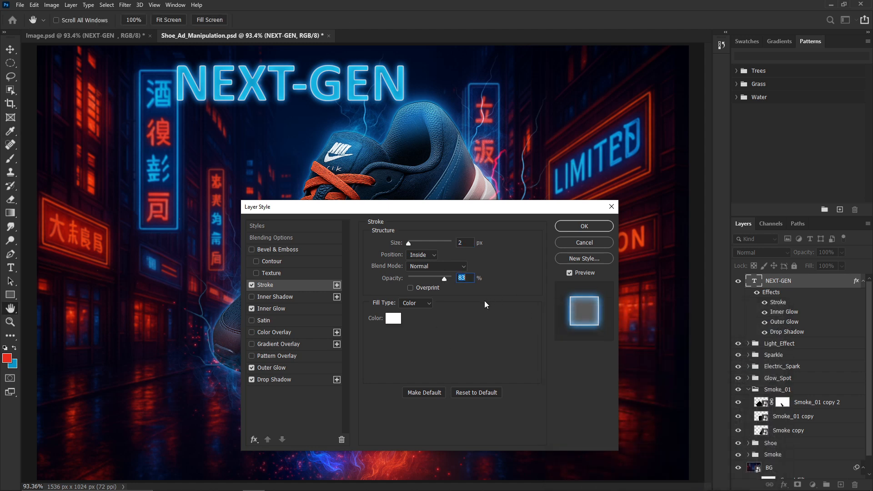
{"action": "type", "text": "3"}
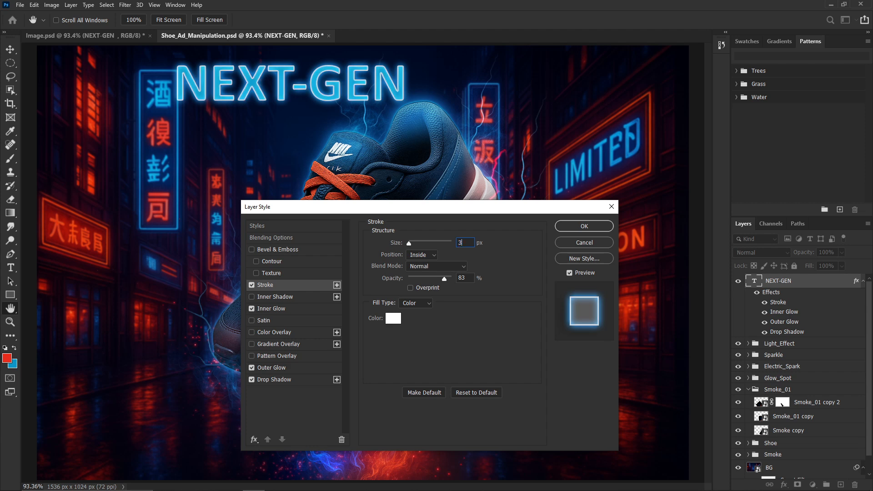
{"action": "left_click", "coordinate": [577, 227]}
{"action": "left_click", "coordinate": [758, 293]}
{"action": "left_click", "coordinate": [757, 294]}
- Move the NEXT-GEN layer below the Shoe group and reposition the text to the left, partly behind the laces
{"action": "left_click_drag", "start_coordinate": [793, 282], "coordinate": [796, 451]}
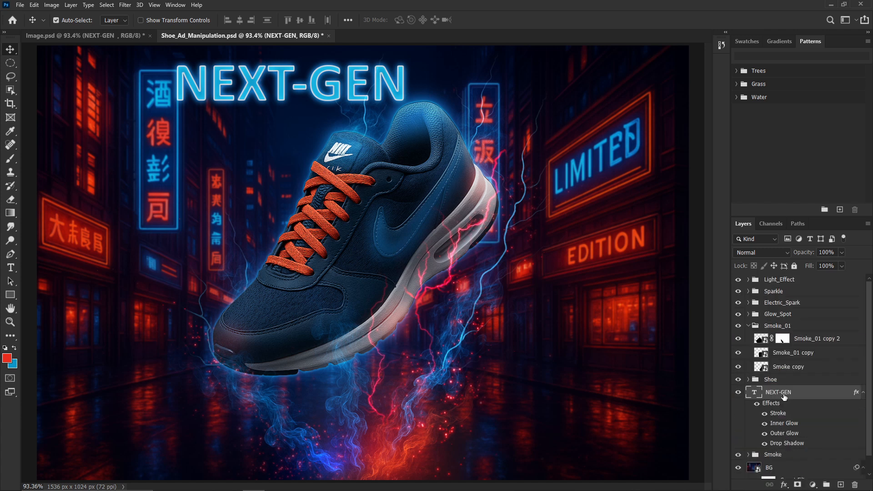
{"action": "scroll", "coordinate": [784, 396], "scroll_direction": "down", "scroll_amount": 1}
{"action": "key", "text": "ctrl+t"}
{"action": "left_click_drag", "start_coordinate": [296, 88], "coordinate": [192, 207]}
{"action": "key", "text": "Return"}
- Duplicate the NEXT-GEN text and place the copy above the shoe's heel at the upper right of the canvas
{"action": "key", "text": "ctrl+alt+t"}
{"action": "key", "text": "Return"}
{"action": "left_click_drag", "start_coordinate": [468, 294], "coordinate": [745, 184]}
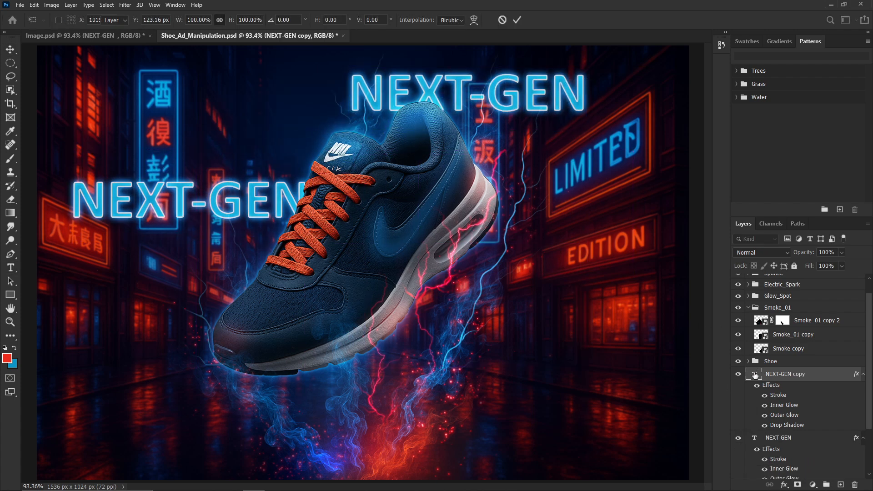
- Change the copied text to COMFORT and shift it slightly right and down behind the shoe's collar
{"action": "double_click", "coordinate": [755, 374]}
{"action": "type", "text": "COMFORT"}
{"action": "key", "text": "ctrl+Return"}
{"action": "key", "text": "ctrl+t"}
{"action": "left_click_drag", "start_coordinate": [471, 78], "coordinate": [496, 88]}
{"action": "scroll", "coordinate": [796, 391], "scroll_direction": "up", "scroll_amount": 1}
{"action": "key", "text": "Return"}
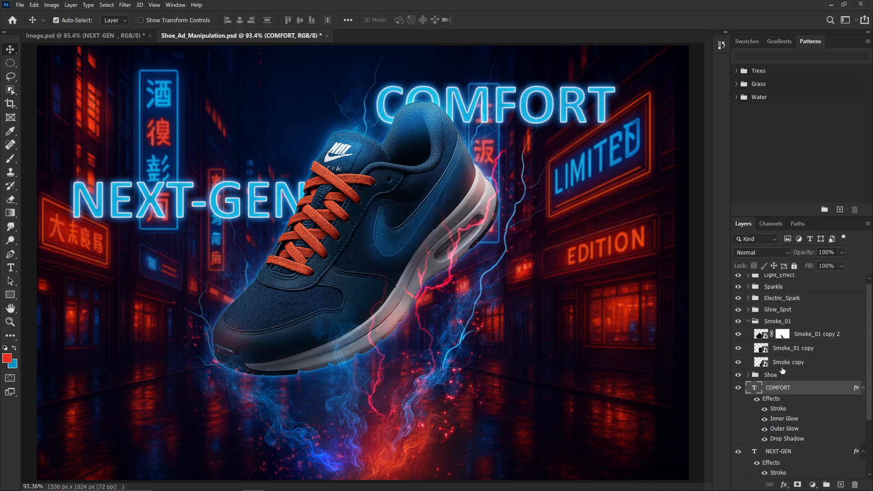
- Group the COMFORT and NEXT-GEN layers as Text and compare the image with the group hidden and shown
{"action": "scroll", "coordinate": [786, 395], "scroll_direction": "down", "scroll_amount": 3}
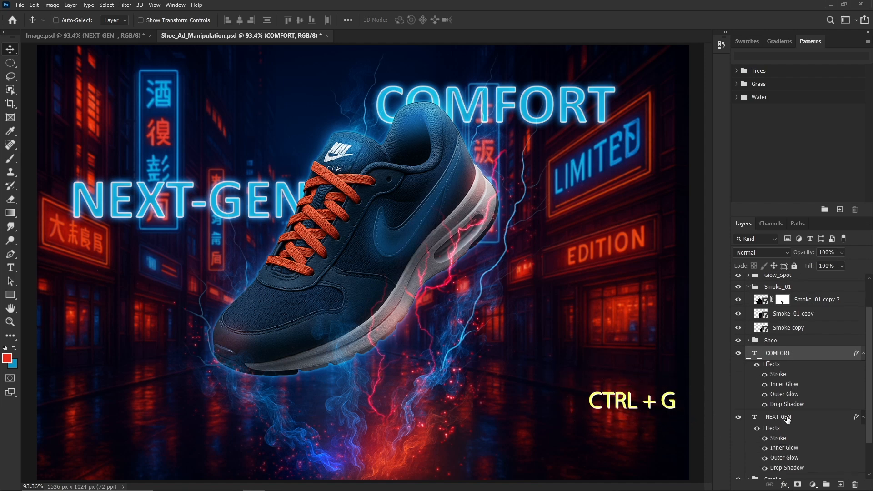
{"action": "left_click", "coordinate": [788, 419], "text": "ctrl"}
{"action": "key", "text": "ctrl+g"}
{"action": "double_click", "coordinate": [772, 391]}
{"action": "type", "text": "Text"}
{"action": "key", "text": "Return"}
{"action": "left_click", "coordinate": [739, 391]}
{"action": "left_click", "coordinate": [738, 391]}
- Create a layer named Final_Image above the Light_Effect group and stamp all visible layers into it
{"action": "left_click", "coordinate": [780, 279]}
{"action": "left_click", "coordinate": [840, 484]}
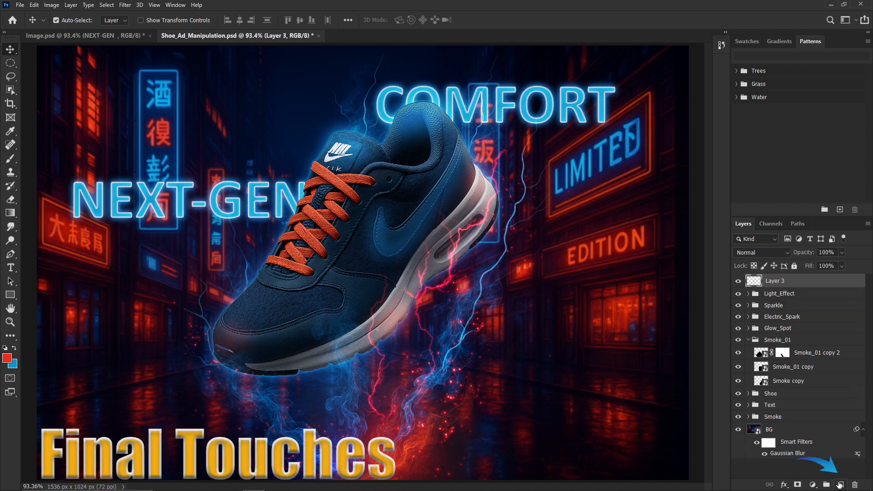
{"action": "double_click", "coordinate": [777, 281]}
{"action": "type", "text": "Final_Image"}
{"action": "key", "text": "Return"}
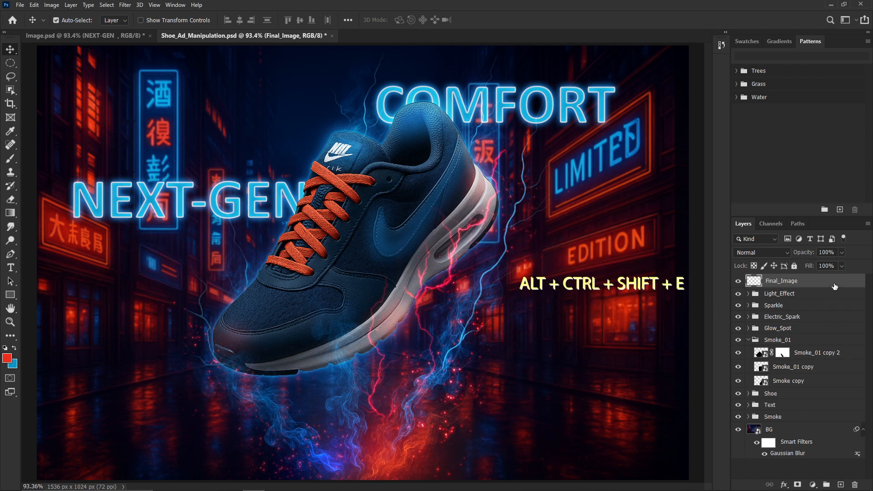
{"action": "key", "text": "ctrl+alt+shift+e"}
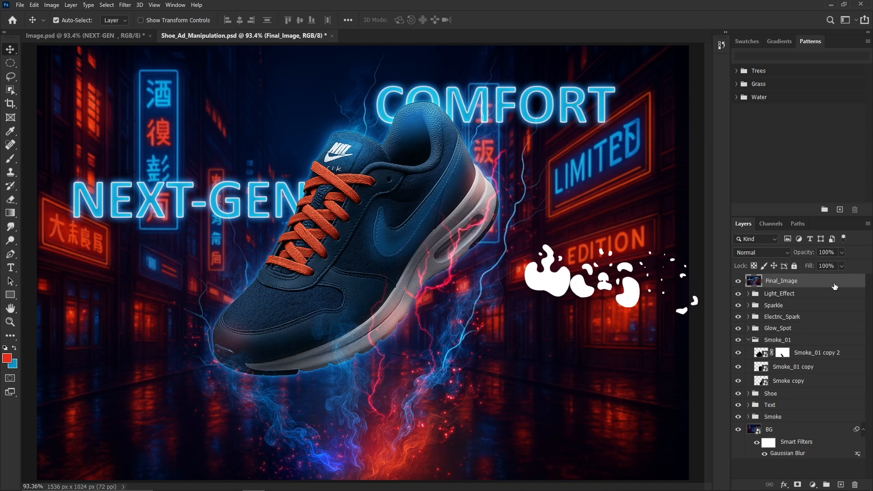
- Convert the Final_Image layer to a smart object and open the Camera Raw Filter for it
{"action": "right_click", "coordinate": [835, 286]}
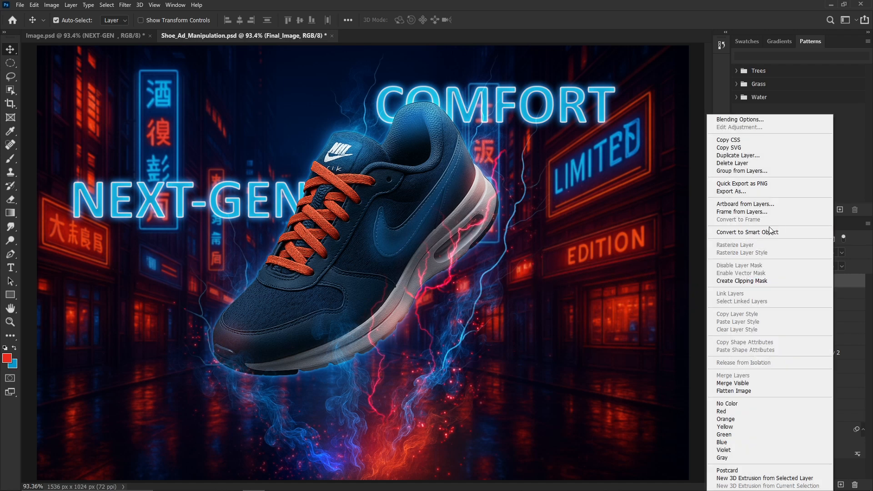
{"action": "left_click", "coordinate": [769, 231]}
{"action": "left_click", "coordinate": [125, 5]}
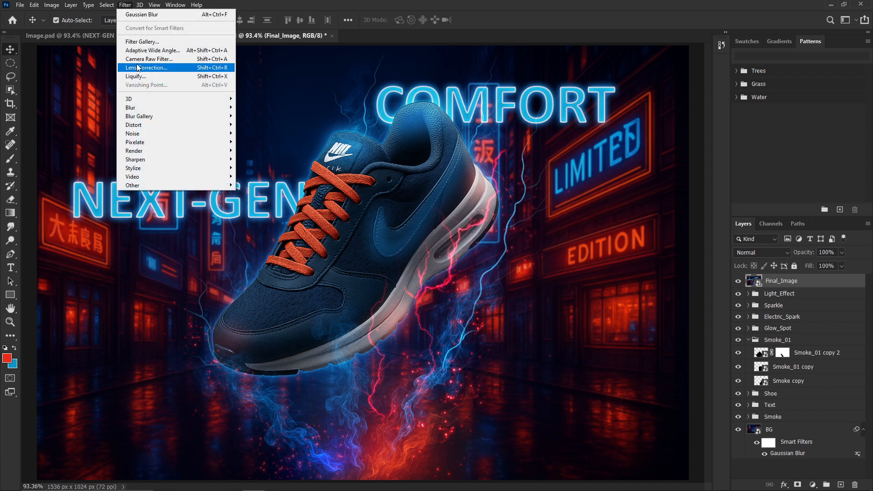
{"action": "left_click", "coordinate": [139, 59]}
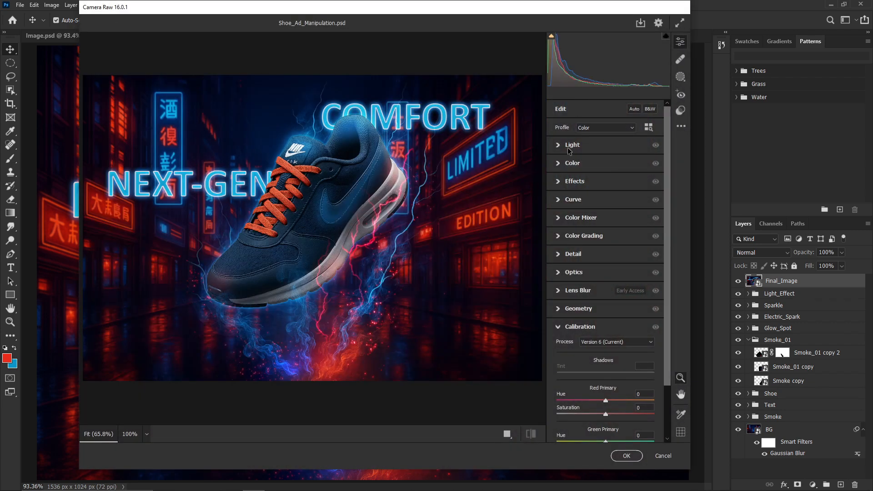
- Adjust the image's light with contrast +19, shadows +17, whites -18 and blacks -9
{"action": "left_click", "coordinate": [569, 146]}
{"action": "left_click", "coordinate": [641, 172]}
{"action": "type", "text": "19"}
{"action": "left_click", "coordinate": [641, 200]}
{"action": "type", "text": "17"}
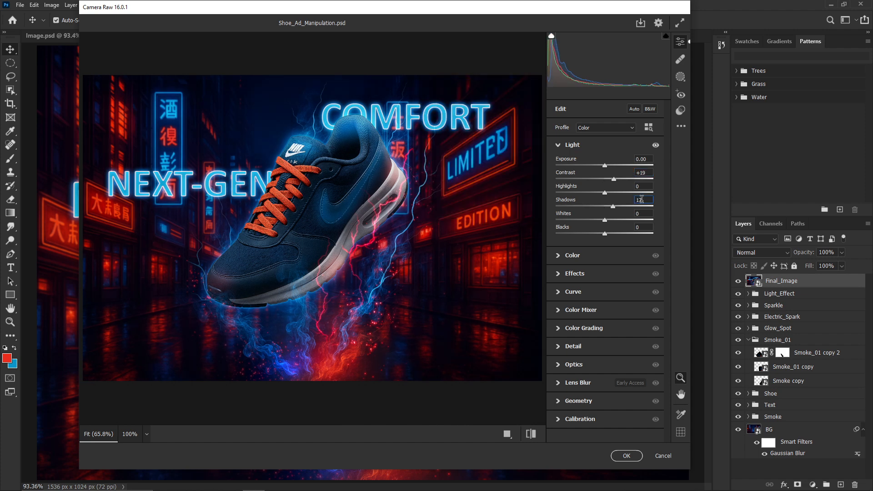
{"action": "left_click", "coordinate": [644, 214]}
{"action": "type", "text": "-18"}
{"action": "left_click", "coordinate": [643, 228]}
{"action": "type", "text": "-9"}
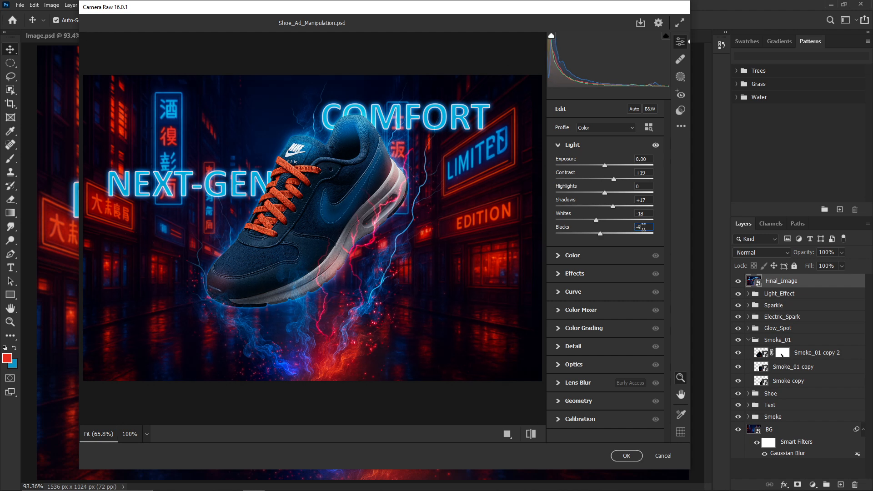
- Set the color vibrance to +7 and saturation to +4, and the effects texture to +7 and clarity to +5
{"action": "left_click", "coordinate": [574, 255]}
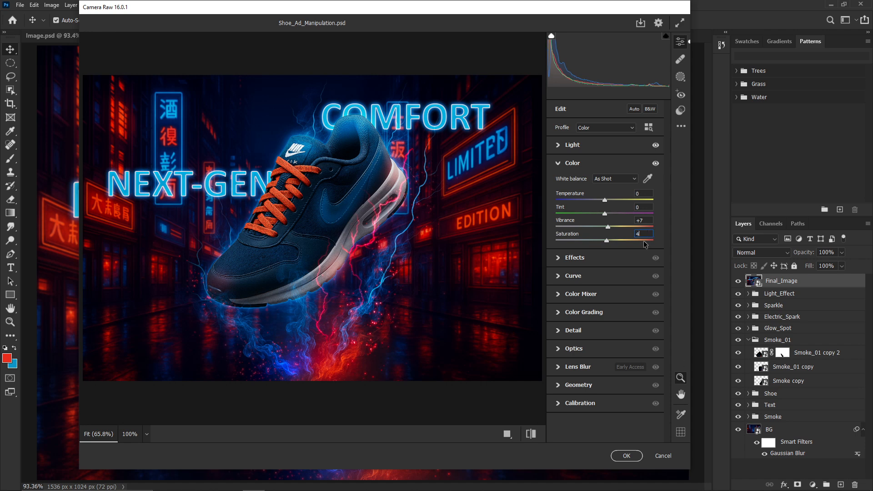
{"action": "left_click", "coordinate": [631, 257]}
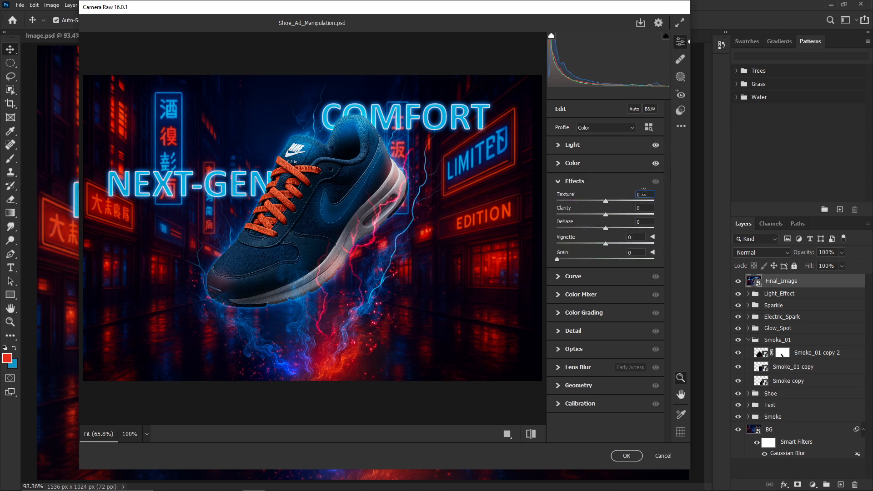
{"action": "type", "text": "7"}
{"action": "left_click", "coordinate": [646, 208]}
{"action": "type", "text": "5"}
- Set the detail sharpening to 3
{"action": "left_click", "coordinate": [573, 330]}
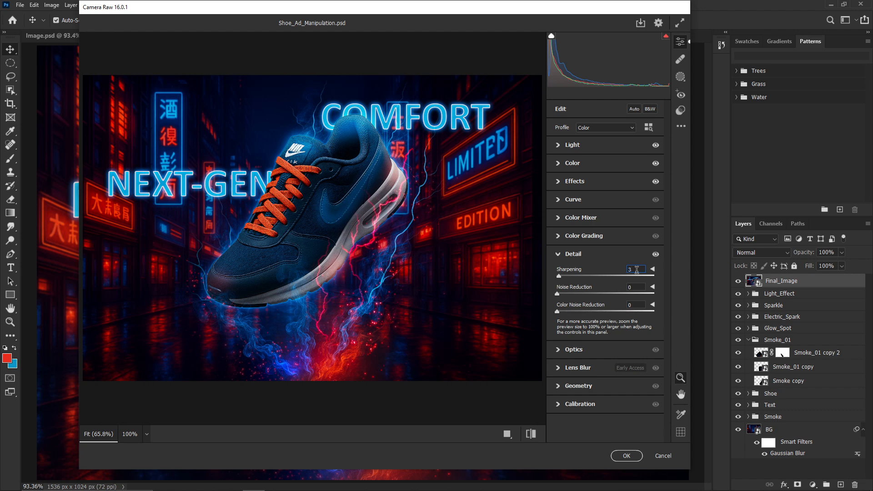
{"action": "left_click", "coordinate": [637, 270]}
{"action": "type", "text": "3"}
- Set the calibration's blue primary hue to -6, compare the original with the current settings, and apply the filter
{"action": "left_click", "coordinate": [589, 403]}
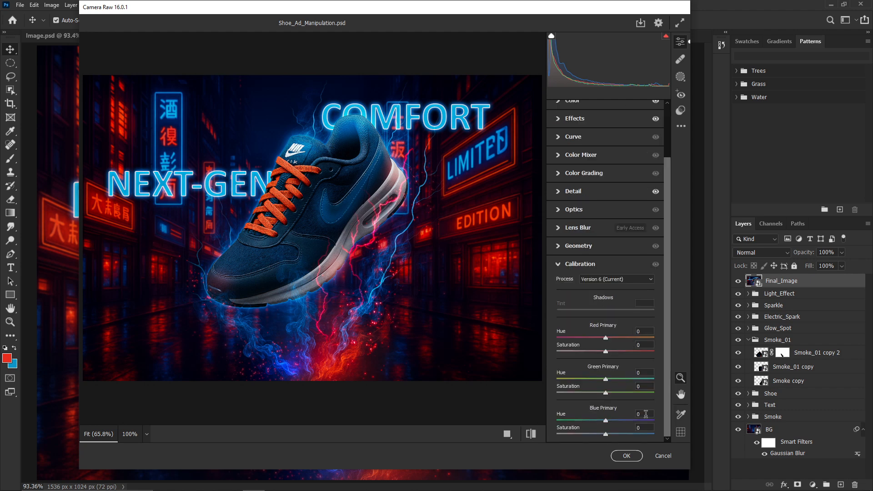
{"action": "left_click", "coordinate": [646, 414]}
{"action": "left_click", "coordinate": [531, 434]}
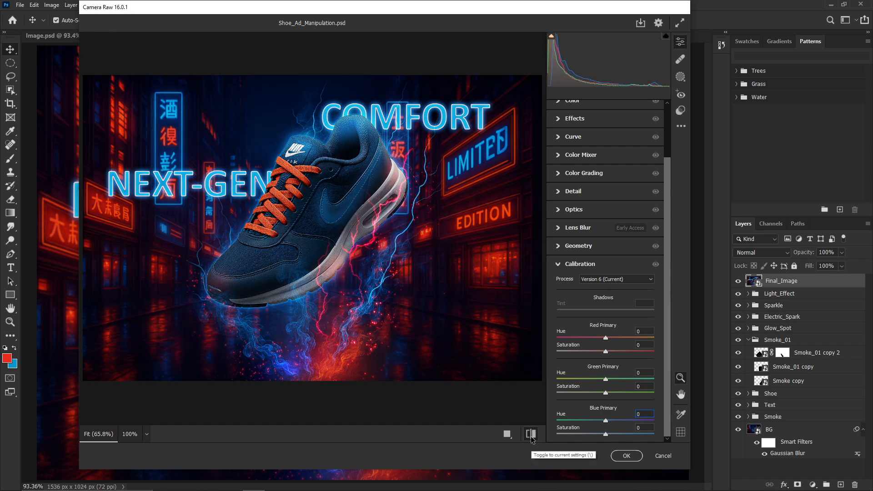
{"action": "left_click", "coordinate": [530, 434]}
{"action": "left_click", "coordinate": [614, 456]}
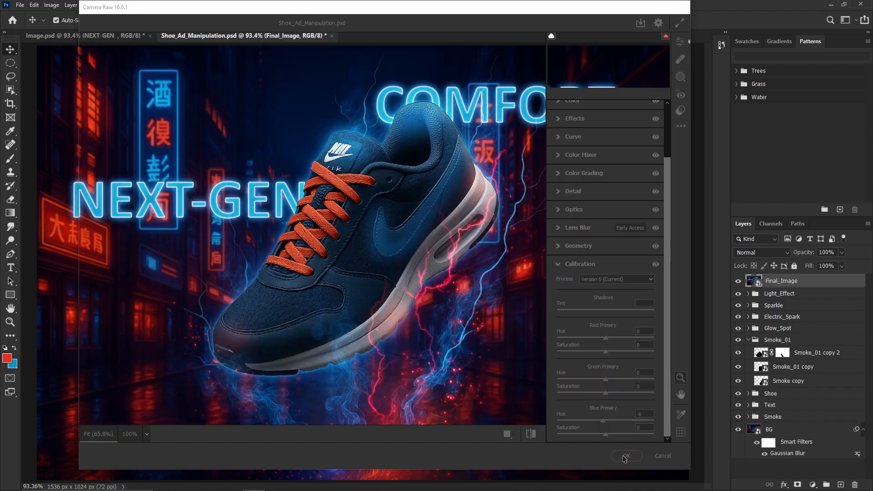